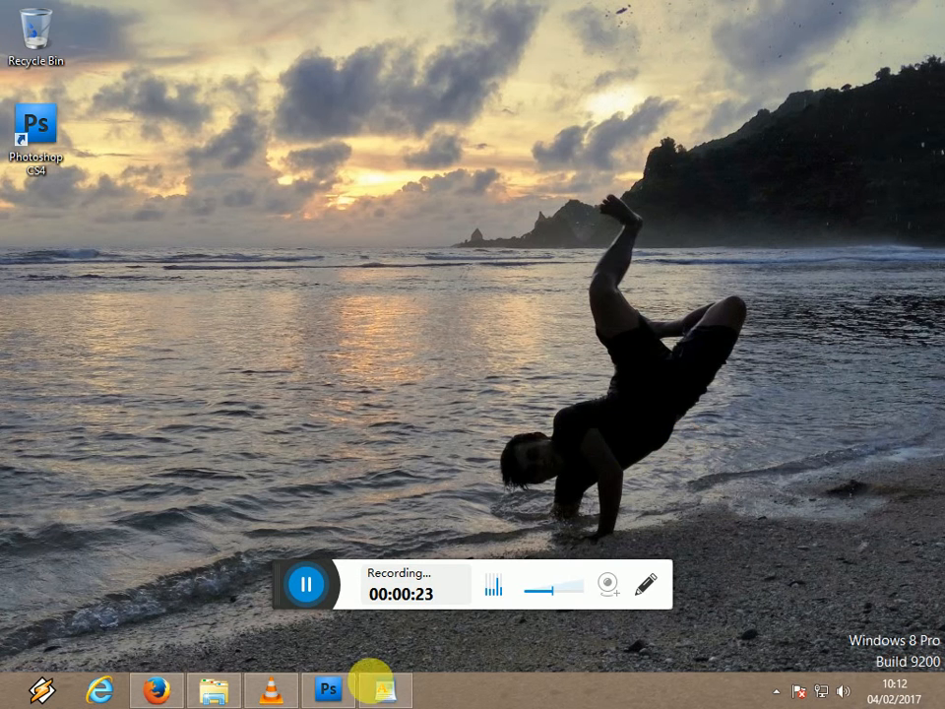
Switch to Photoshop and open the portrait photo of the man in the blue hoodie.
{"action": "left_click", "coordinate": [329, 689]}
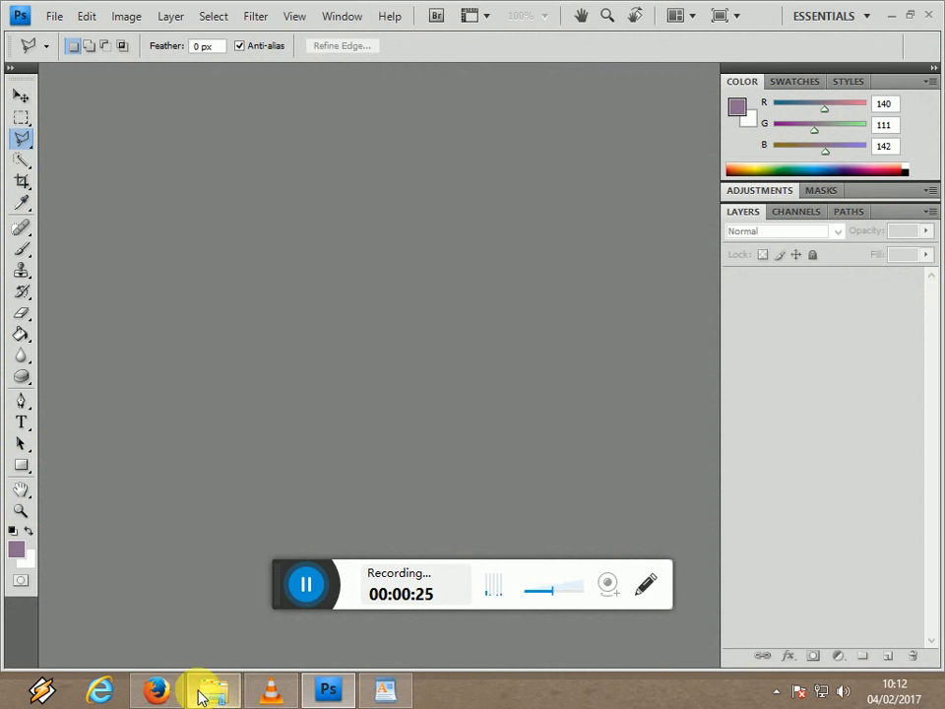
{"action": "left_click_drag", "start_coordinate": [276, 572], "coordinate": [455, 699]}
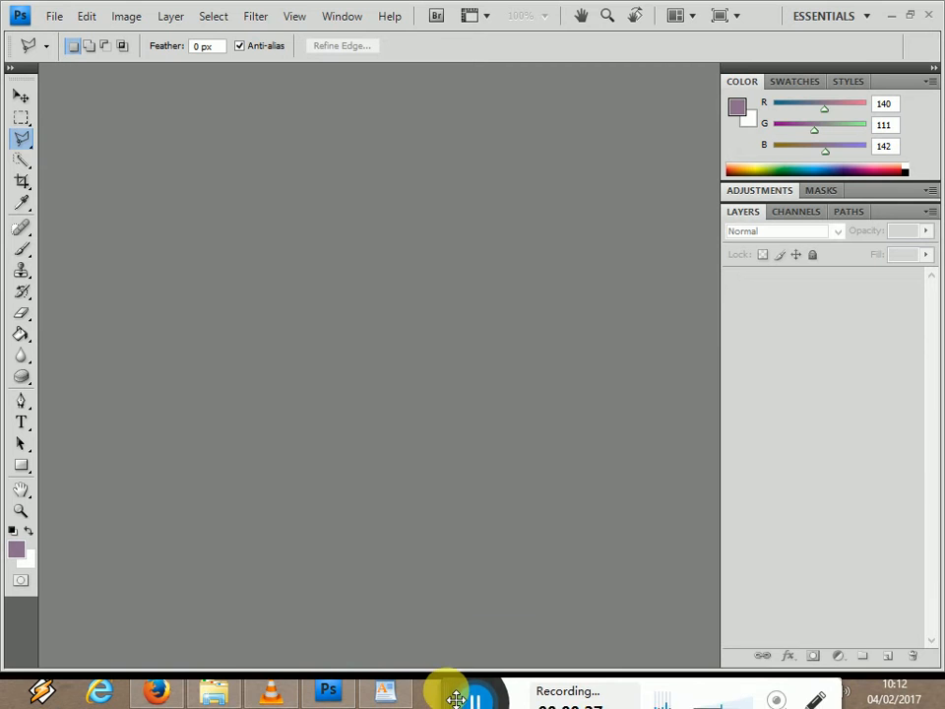
{"action": "left_click", "coordinate": [242, 621]}
{"action": "left_click_drag", "start_coordinate": [219, 215], "coordinate": [376, 423]}
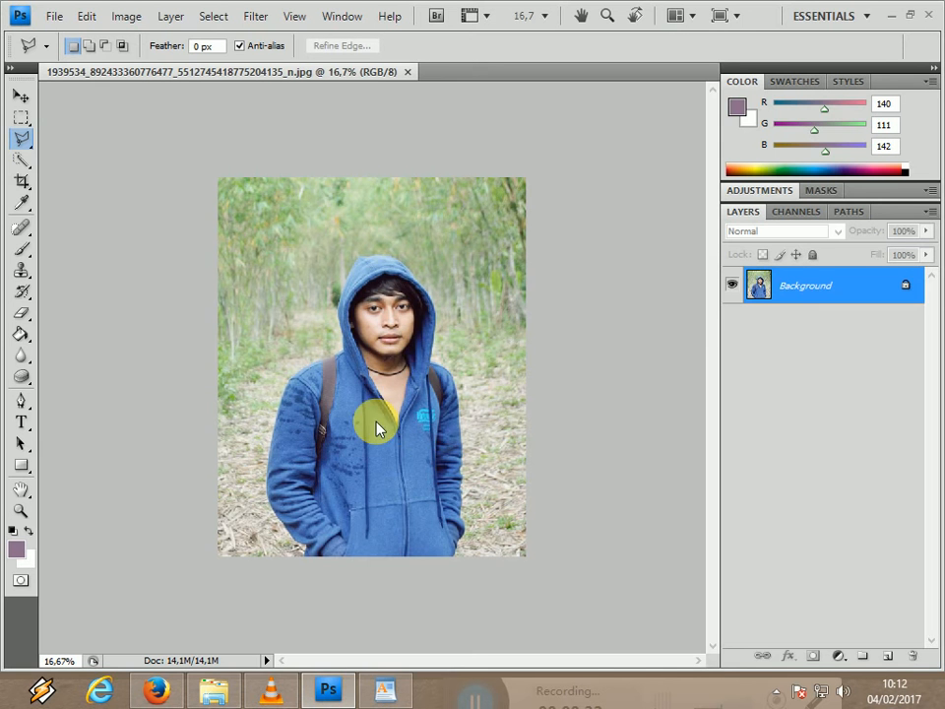
Duplicate the Background layer under the name "edit", hide the original Background layer and keep the copy active.
{"action": "right_click", "coordinate": [801, 294]}
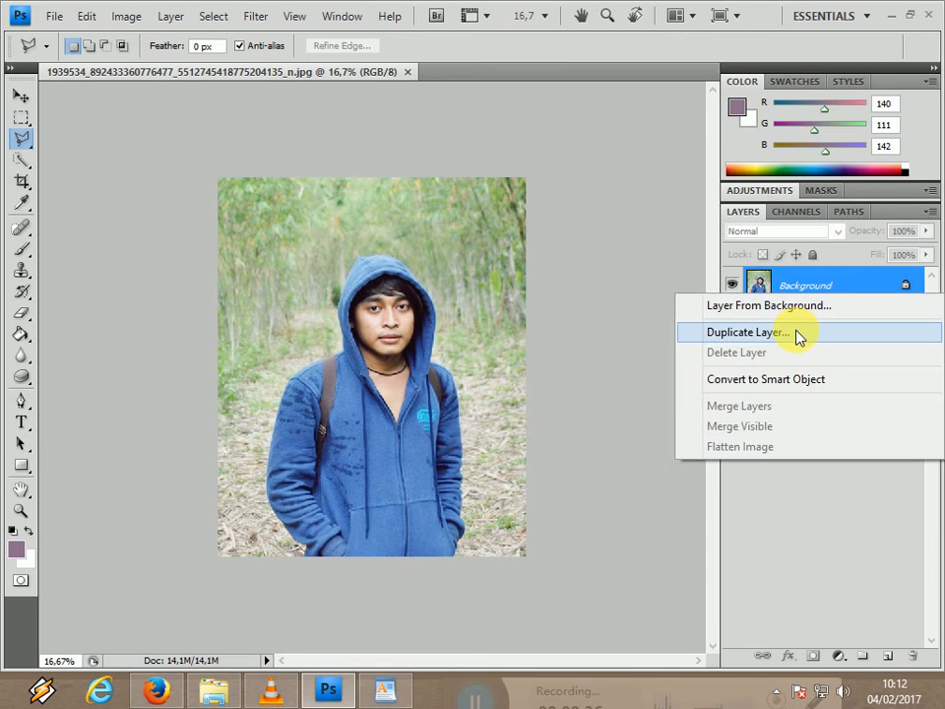
{"action": "left_click", "coordinate": [800, 337]}
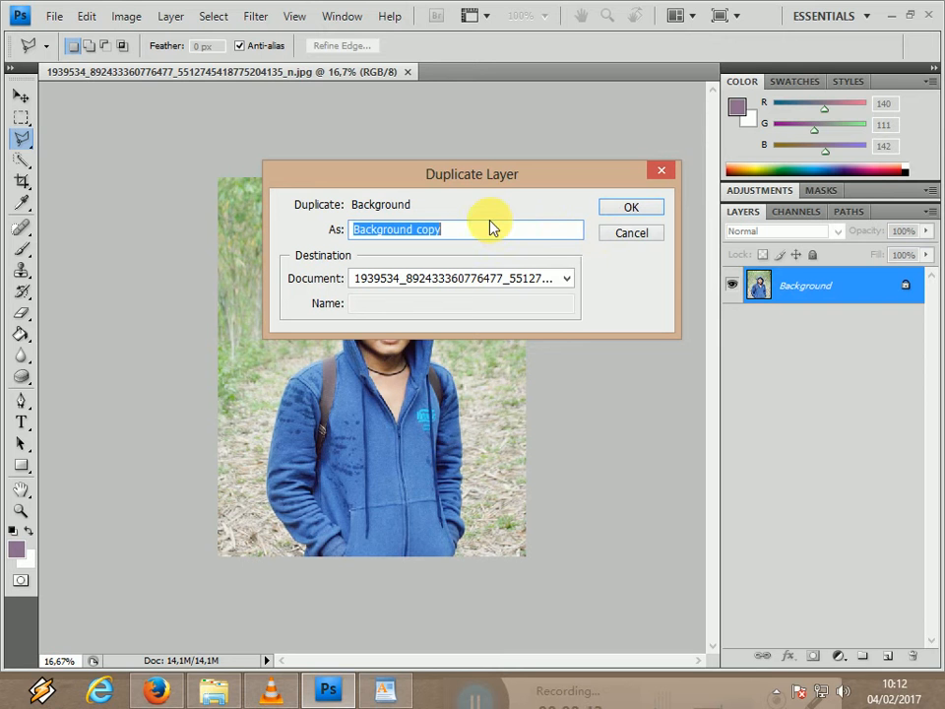
{"action": "type", "text": "edi"}
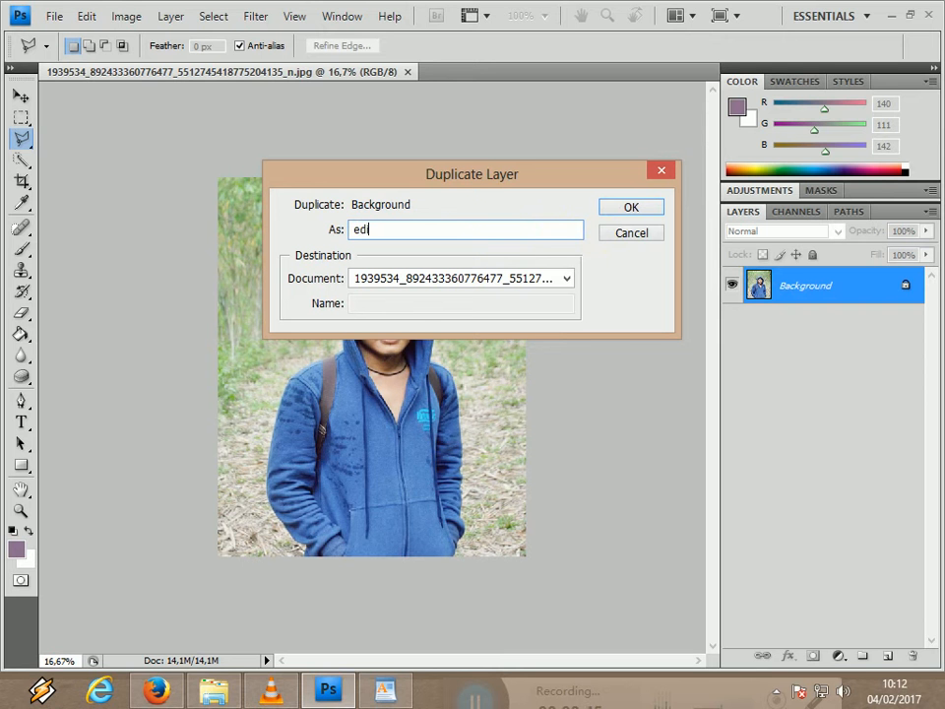
{"action": "type", "text": "t"}
{"action": "left_click", "coordinate": [640, 206]}
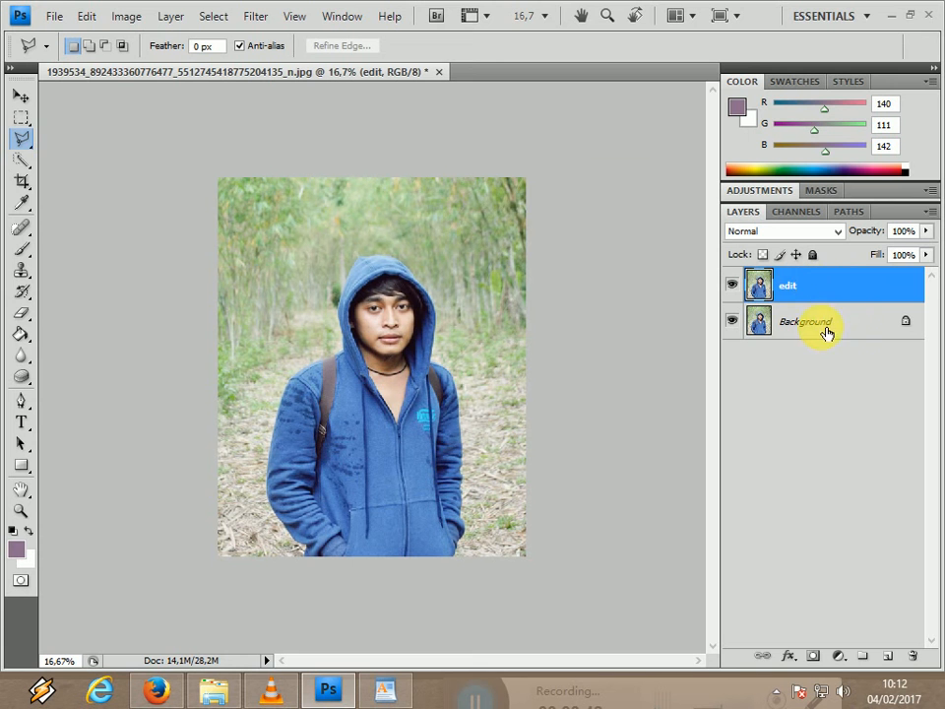
{"action": "left_click", "coordinate": [821, 289]}
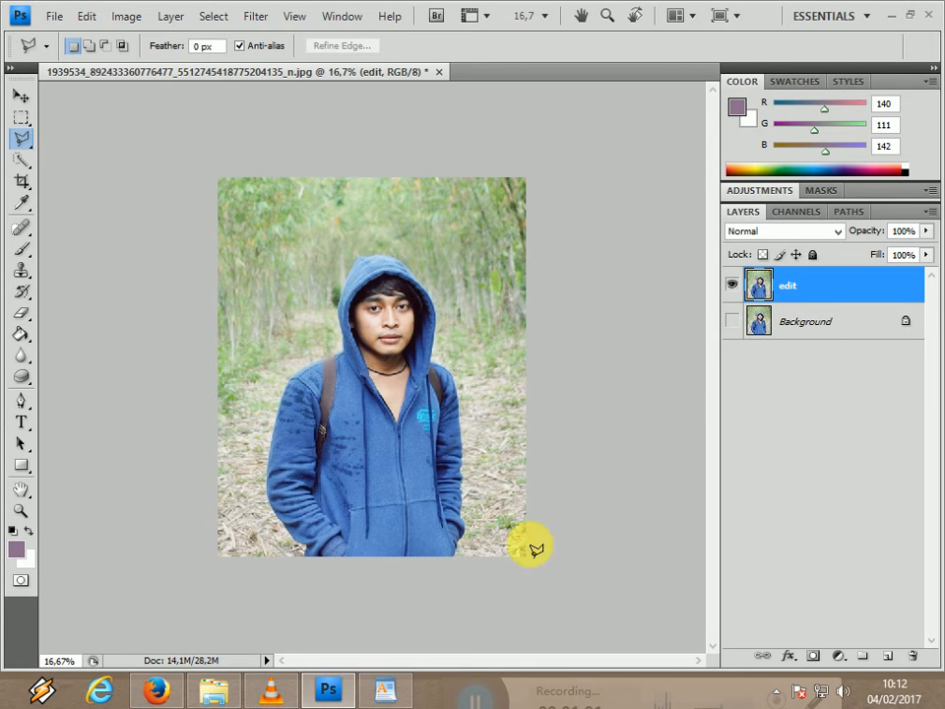
Select the bamboo forest scenery around the man with the Quick Selection tool in add mode.
{"action": "left_click", "coordinate": [23, 139]}
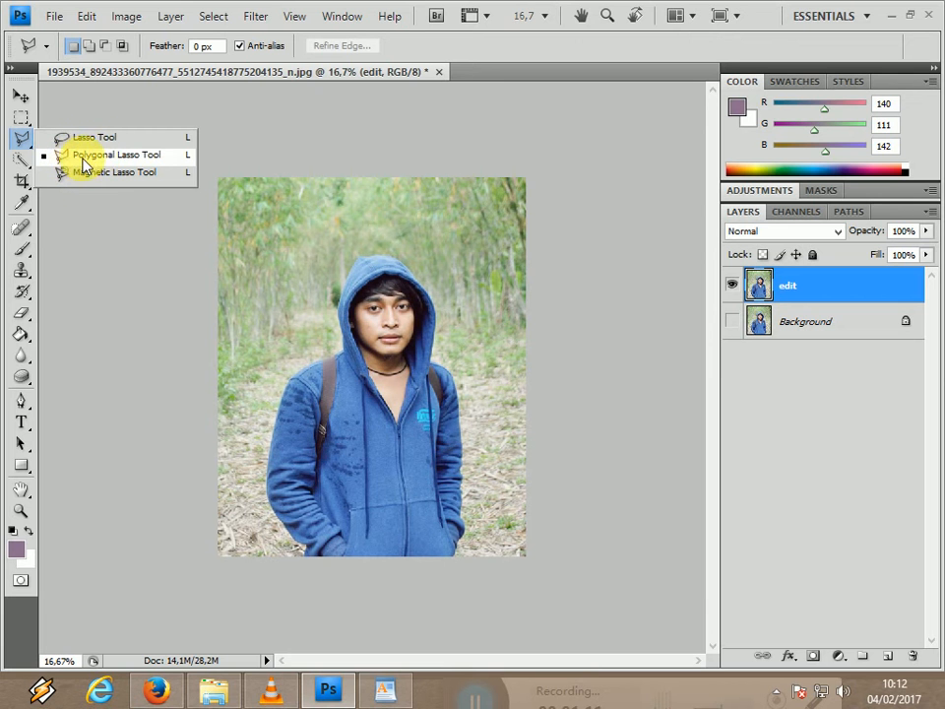
{"action": "left_click", "coordinate": [24, 162]}
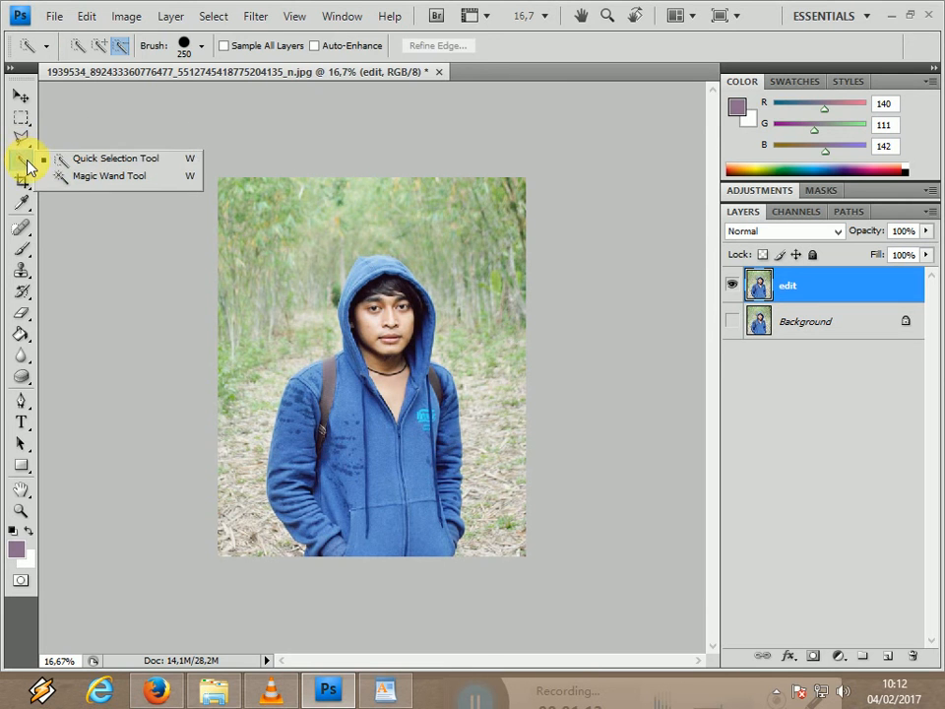
{"action": "left_click", "coordinate": [84, 157]}
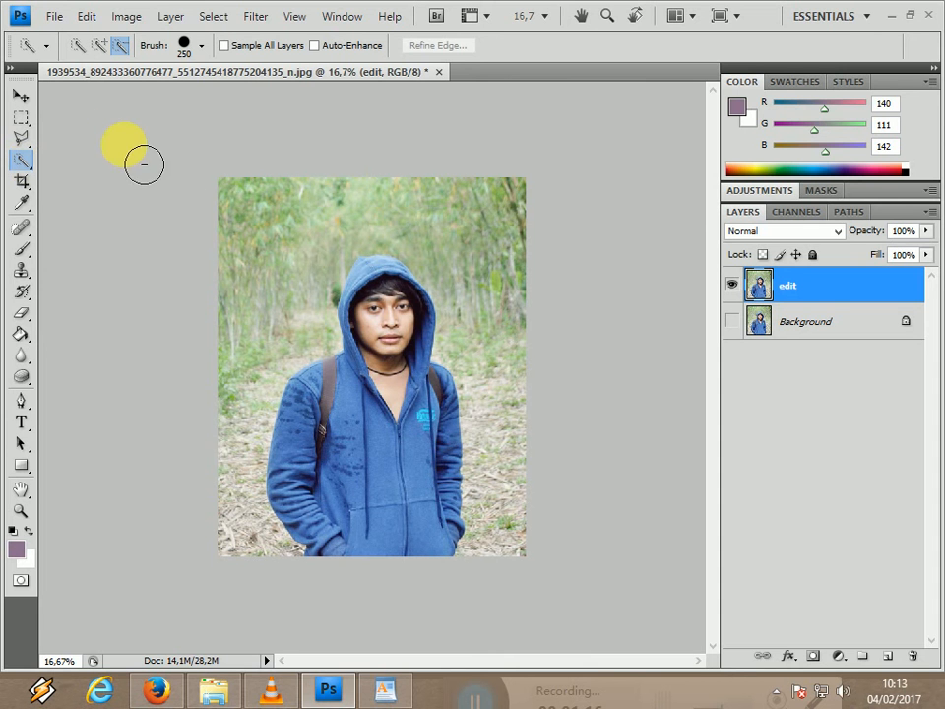
{"action": "left_click", "coordinate": [102, 48]}
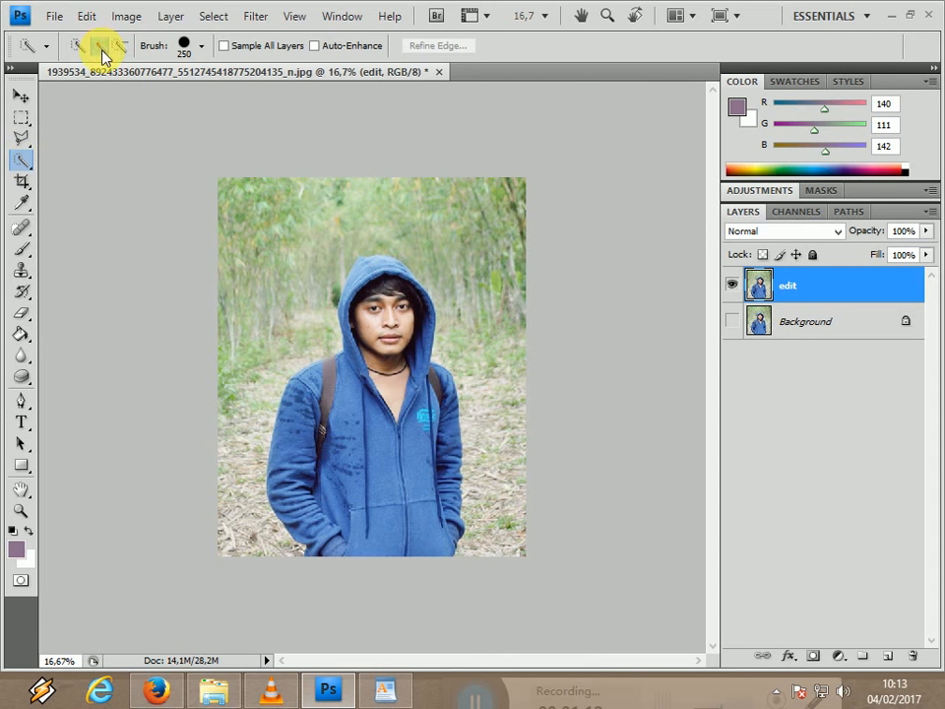
{"action": "left_click", "coordinate": [223, 184]}
{"action": "mouse_move", "coordinate": [242, 203]}
{"action": "left_mouse_down"}
{"action": "mouse_move", "coordinate": [262, 341]}
{"action": "mouse_move", "coordinate": [286, 208]}
{"action": "mouse_move", "coordinate": [319, 212]}
{"action": "mouse_move", "coordinate": [280, 322]}
{"action": "mouse_move", "coordinate": [230, 359]}
{"action": "mouse_move", "coordinate": [239, 384]}
{"action": "mouse_move", "coordinate": [255, 361]}
{"action": "mouse_move", "coordinate": [233, 411]}
{"action": "mouse_move", "coordinate": [243, 431]}
{"action": "mouse_move", "coordinate": [231, 541]}
{"action": "left_mouse_up"}
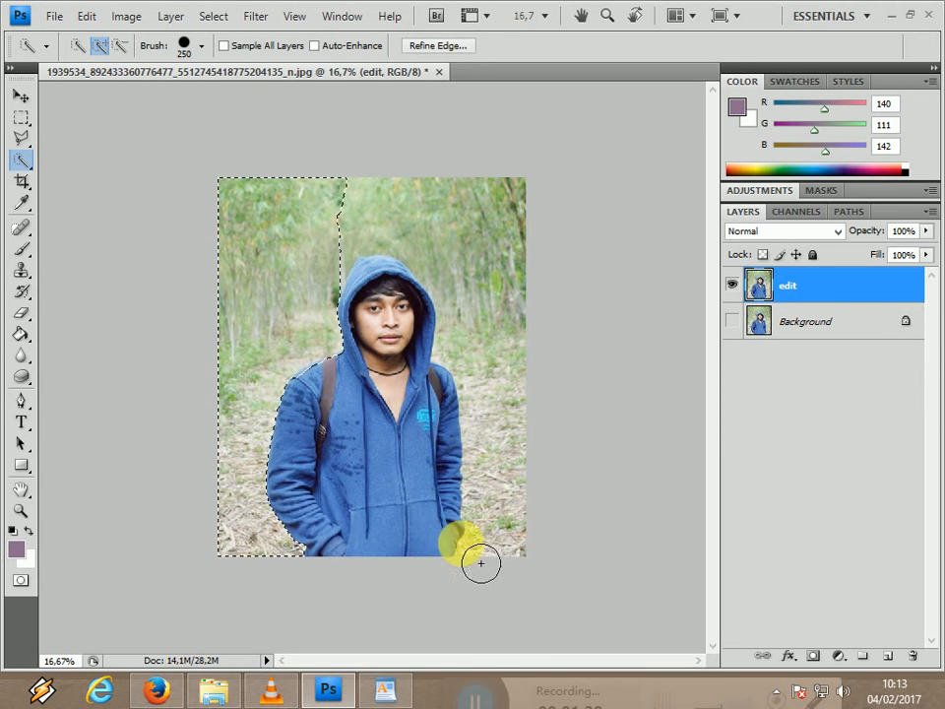
{"action": "mouse_move", "coordinate": [490, 549]}
{"action": "left_mouse_down"}
{"action": "mouse_move", "coordinate": [535, 393]}
{"action": "mouse_move", "coordinate": [537, 353]}
{"action": "mouse_move", "coordinate": [512, 364]}
{"action": "mouse_move", "coordinate": [507, 357]}
{"action": "left_mouse_up"}
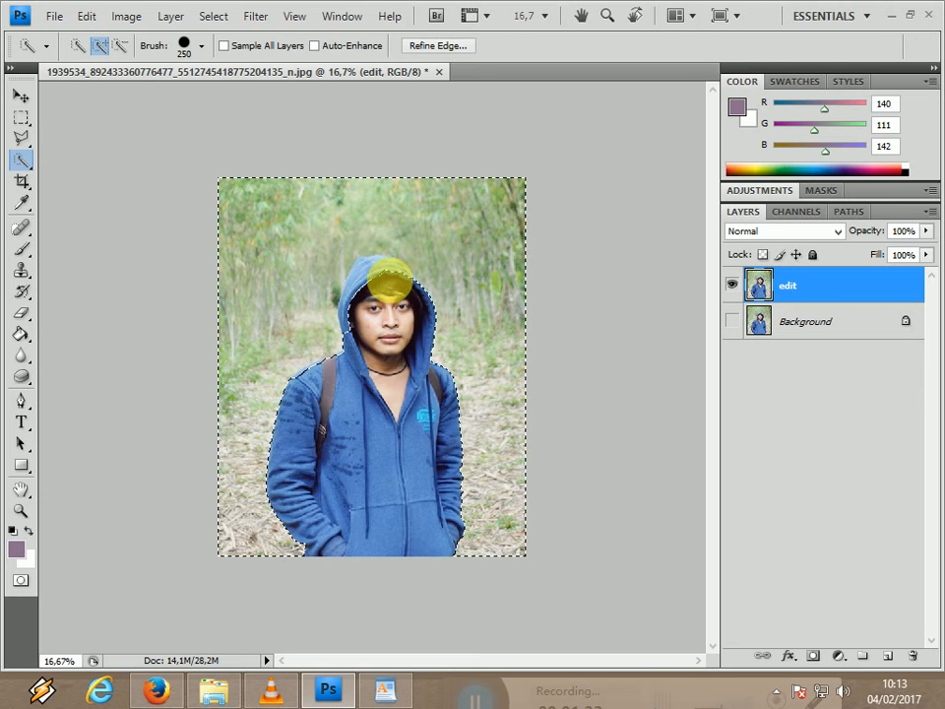
Subtract the hood and the shoulder by the backpack strap from the Quick Selection so it follows the man's outline.
{"action": "key", "text": "ctrl+plus"}
{"action": "key", "text": "ctrl+plus"}
{"action": "left_click_drag", "start_coordinate": [716, 385], "coordinate": [714, 339]}
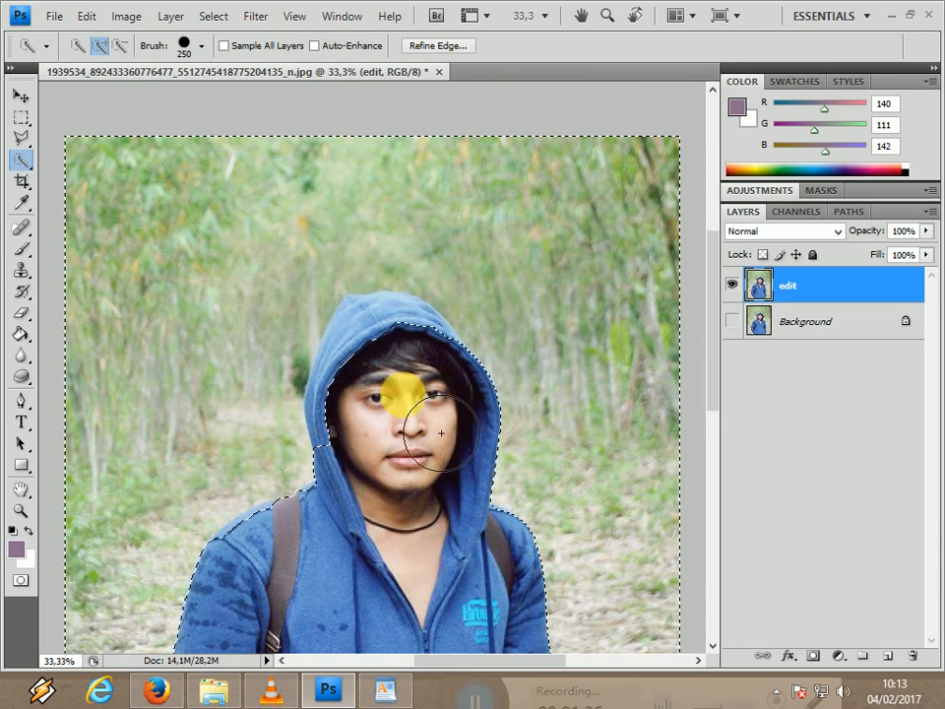
{"action": "left_click", "coordinate": [120, 46]}
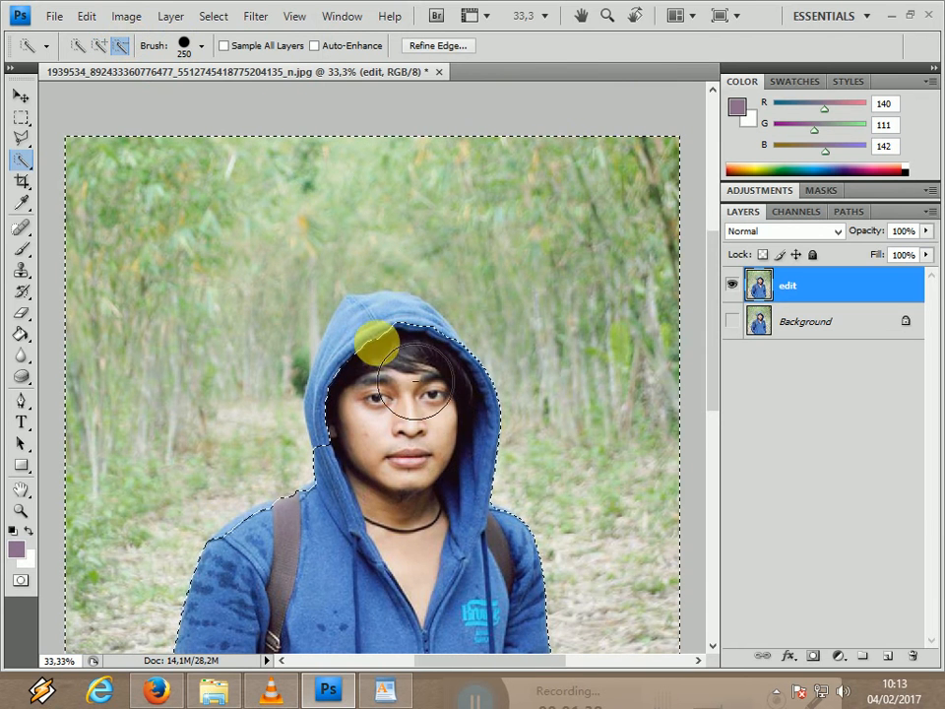
{"action": "left_click", "coordinate": [380, 339]}
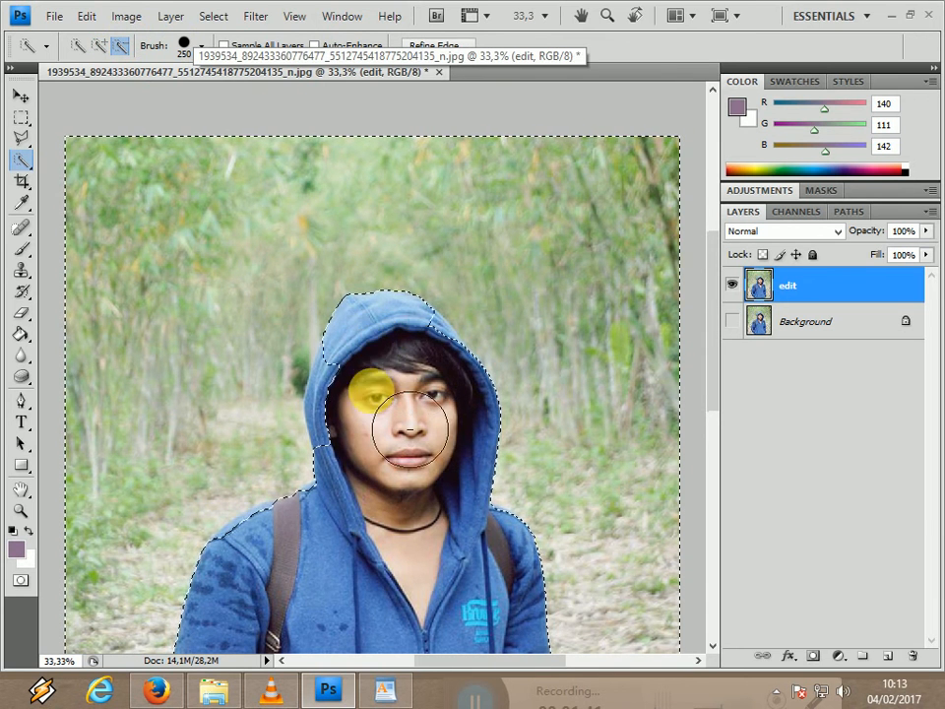
{"action": "left_click", "coordinate": [349, 388]}
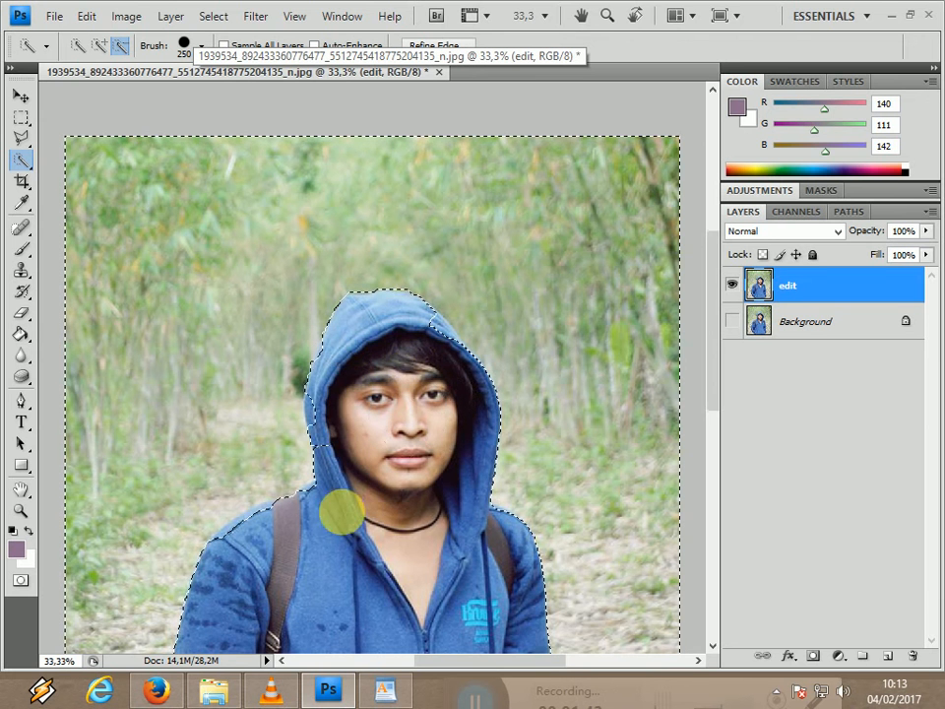
{"action": "left_click", "coordinate": [349, 434]}
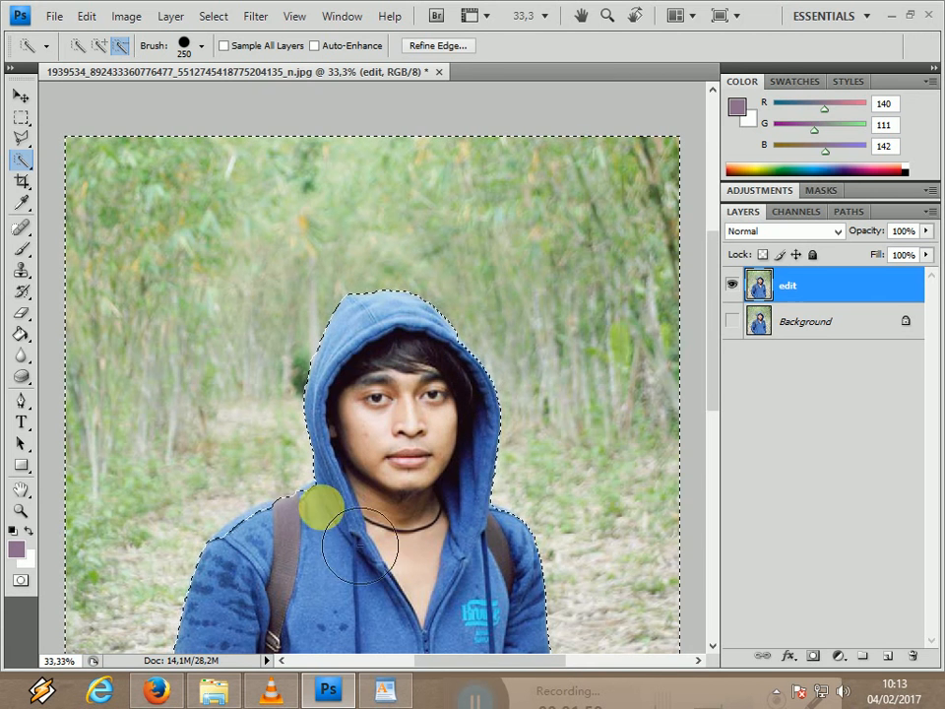
{"action": "left_click", "coordinate": [281, 537]}
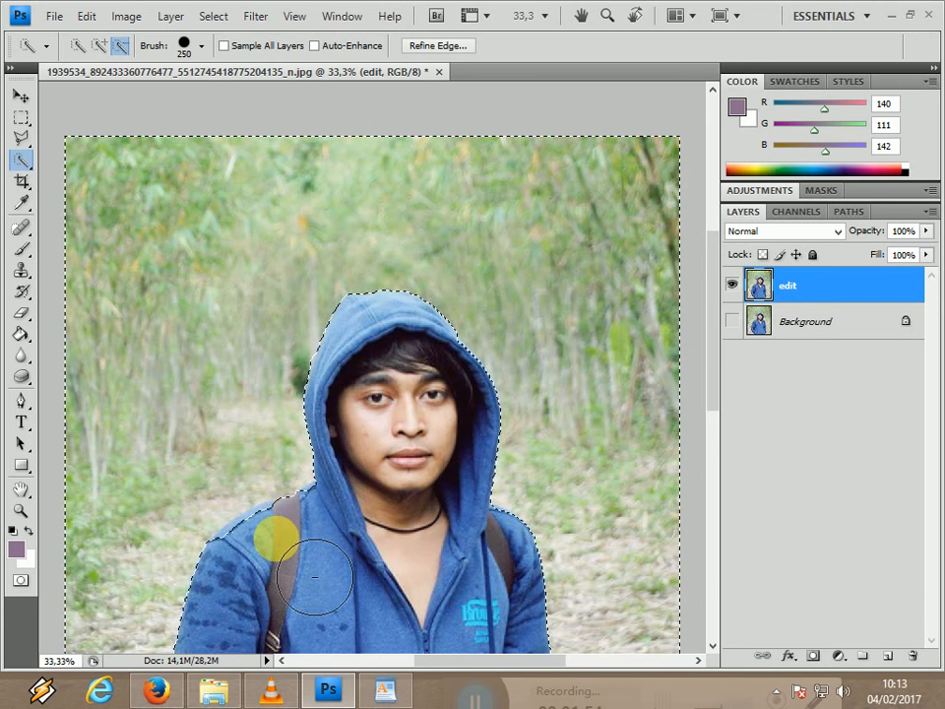
{"action": "left_click", "coordinate": [262, 550]}
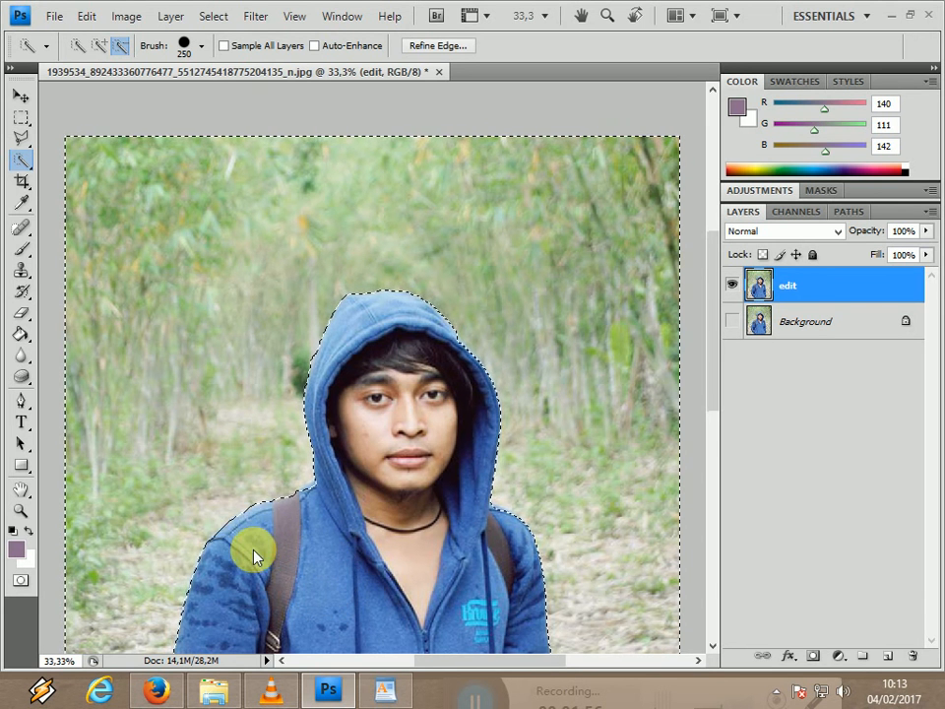
Delete the selected forest scenery from the edit layer and clear the selection.
{"action": "left_click_drag", "start_coordinate": [707, 386], "coordinate": [694, 425]}
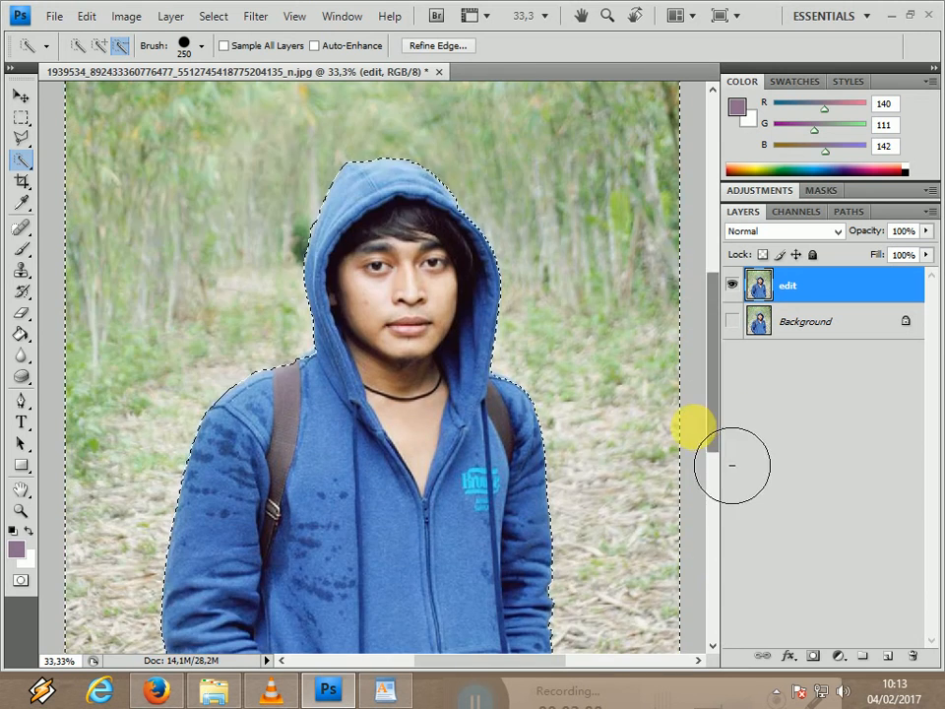
{"action": "key", "text": "Delete"}
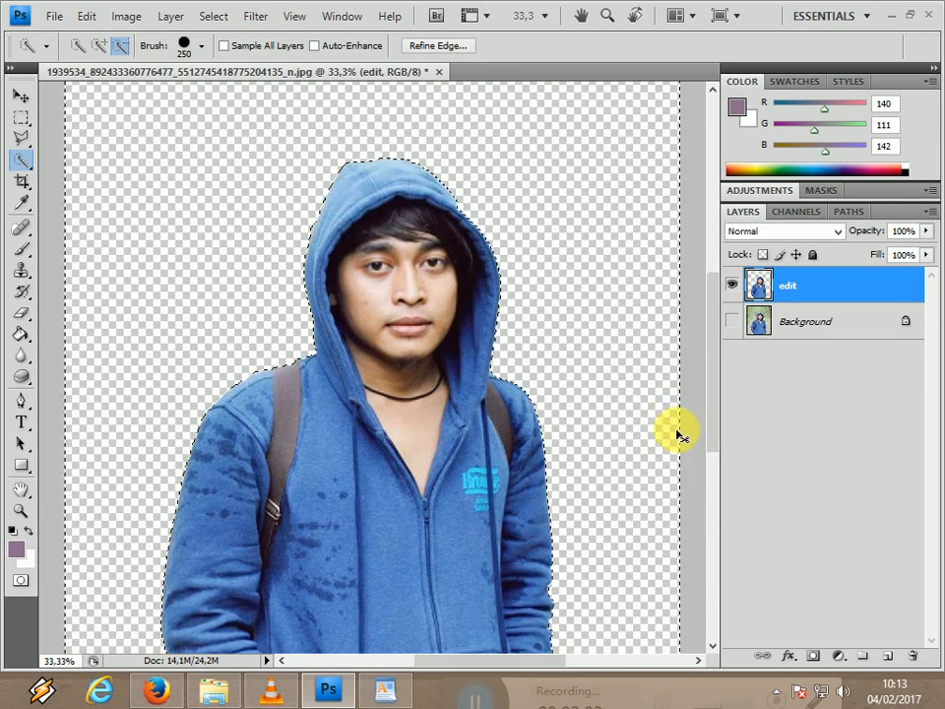
{"action": "key", "text": "ctrl+minus"}
{"action": "key", "text": "ctrl+minus"}
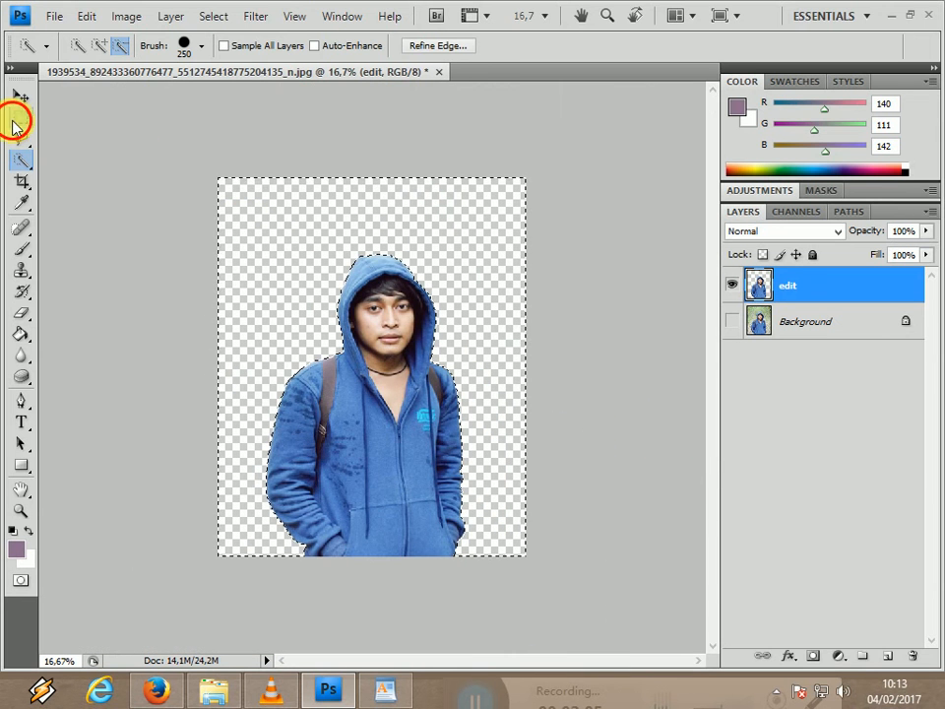
{"action": "left_click", "coordinate": [18, 123]}
{"action": "left_click", "coordinate": [242, 175]}
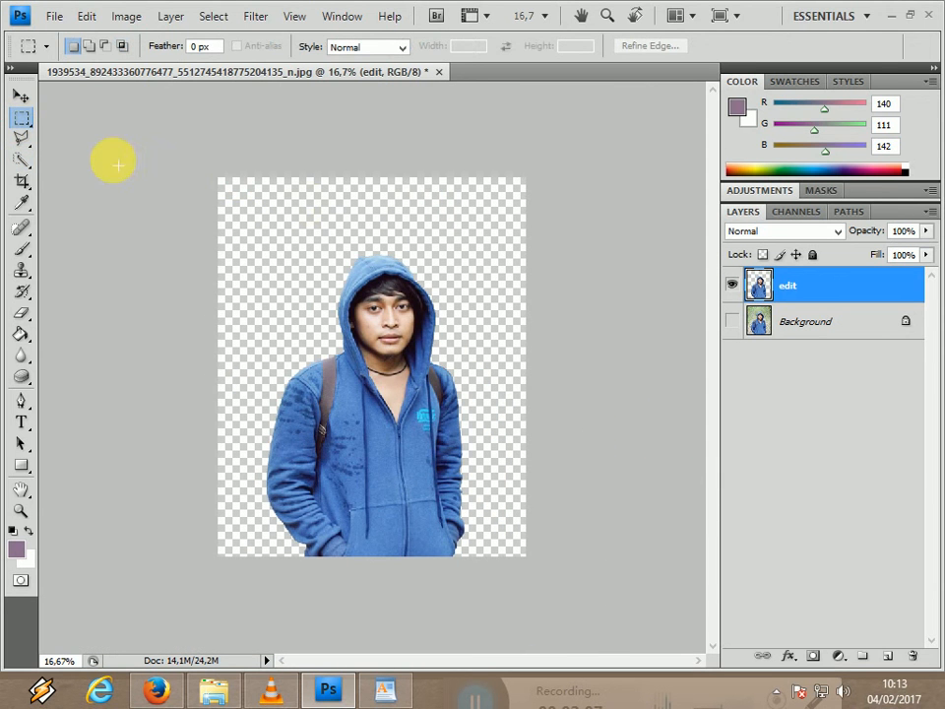
Enlarge the canvas with the Crop tool, extending the frame beyond both sides and above the cut-out man.
{"action": "left_click", "coordinate": [20, 181]}
{"action": "left_click_drag", "start_coordinate": [176, 149], "coordinate": [557, 532]}
{"action": "left_click_drag", "start_coordinate": [525, 366], "coordinate": [634, 366]}
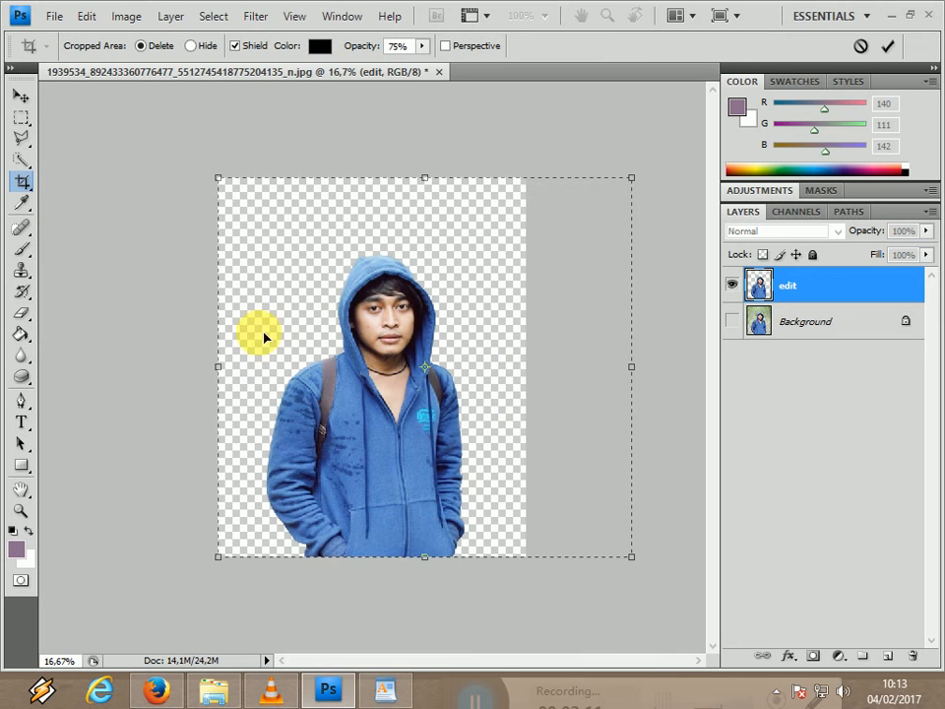
{"action": "left_click_drag", "start_coordinate": [219, 365], "coordinate": [121, 361]}
{"action": "left_click_drag", "start_coordinate": [375, 179], "coordinate": [368, 153]}
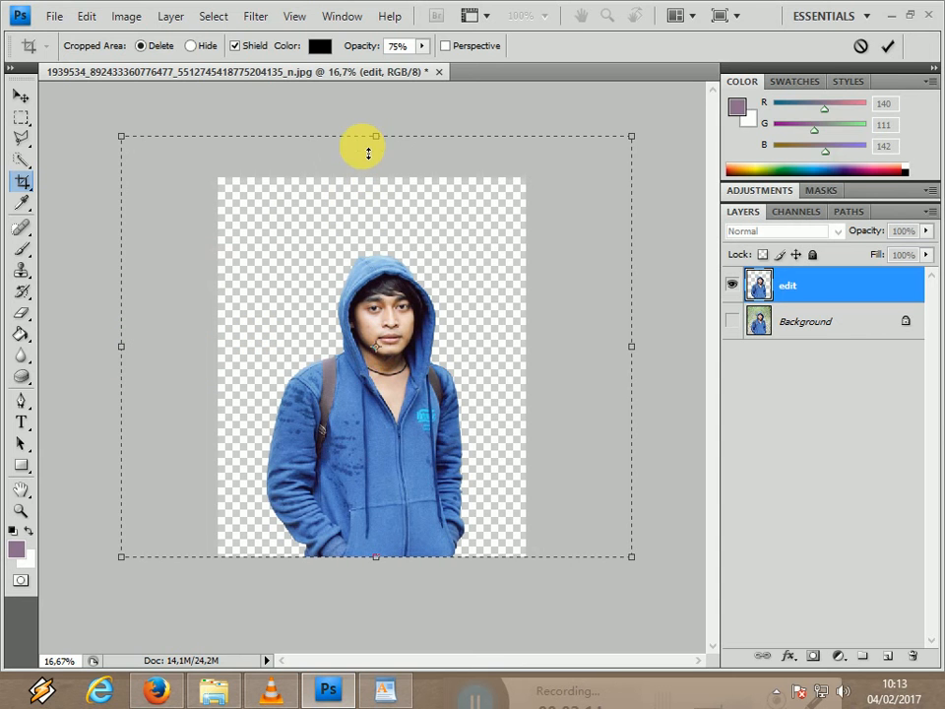
{"action": "left_click_drag", "start_coordinate": [122, 349], "coordinate": [100, 352]}
{"action": "double_click", "coordinate": [131, 371]}
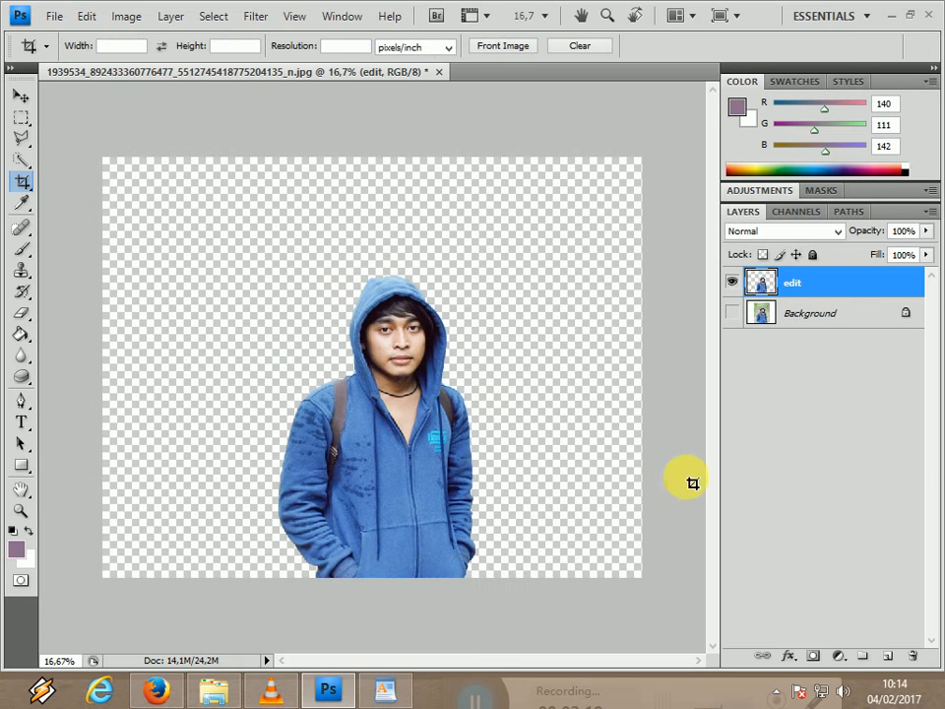
Add a new layer above the edit layer, activate the Paint Bucket tool and hide the edit layer.
{"action": "left_click", "coordinate": [894, 660]}
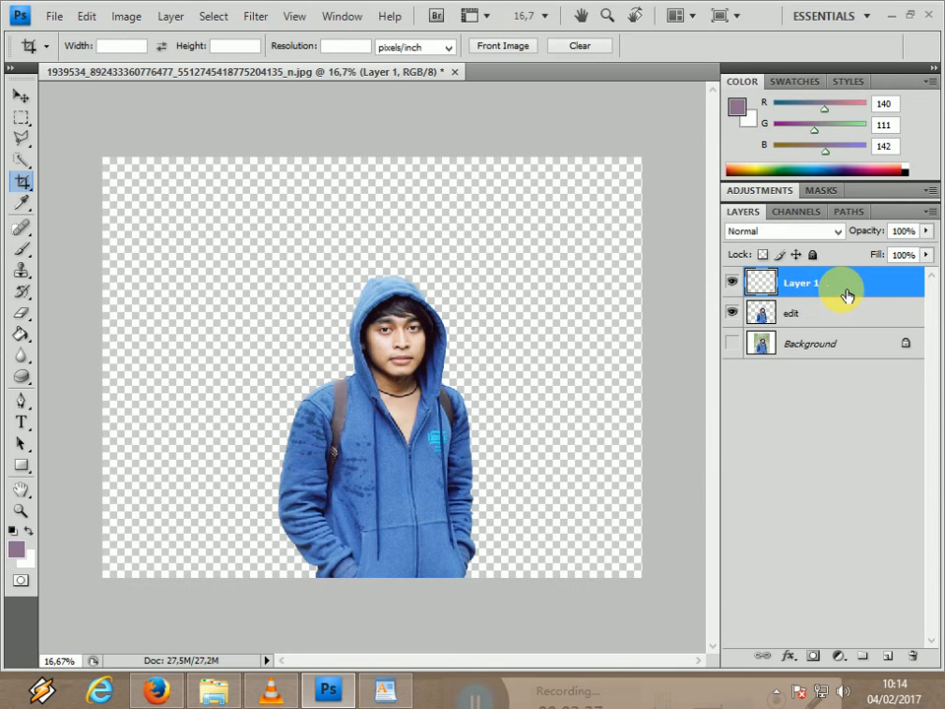
{"action": "left_click", "coordinate": [26, 336]}
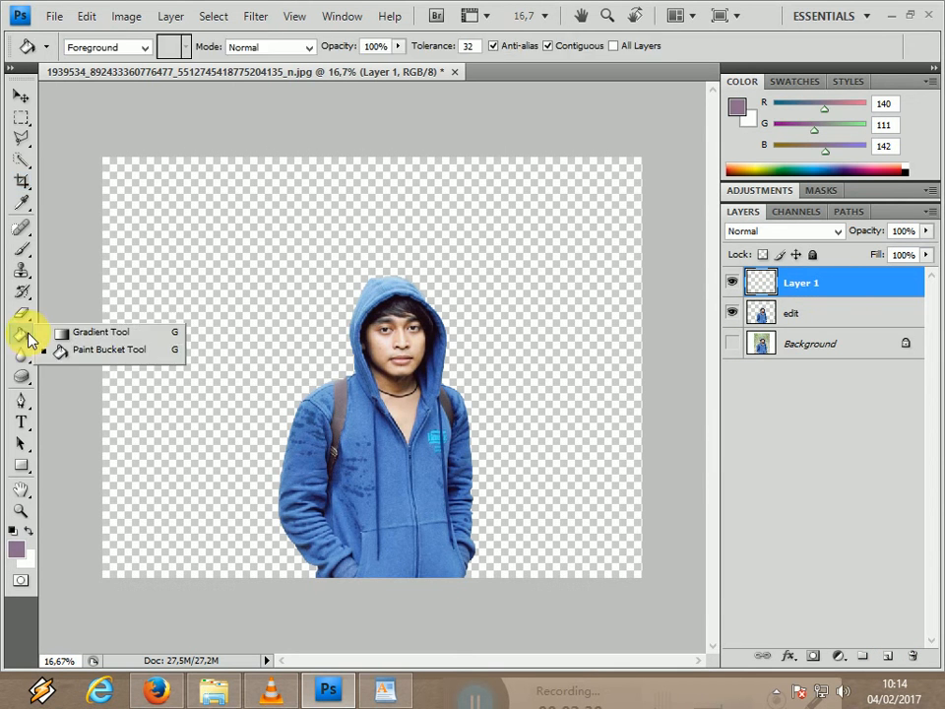
{"action": "left_click", "coordinate": [54, 351]}
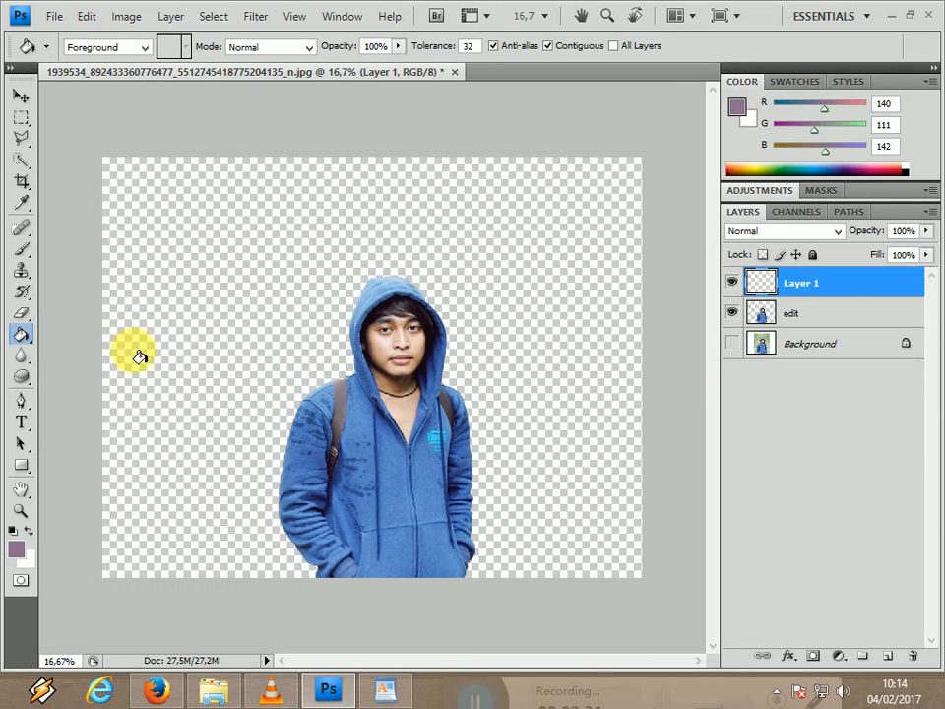
{"action": "left_click", "coordinate": [733, 313]}
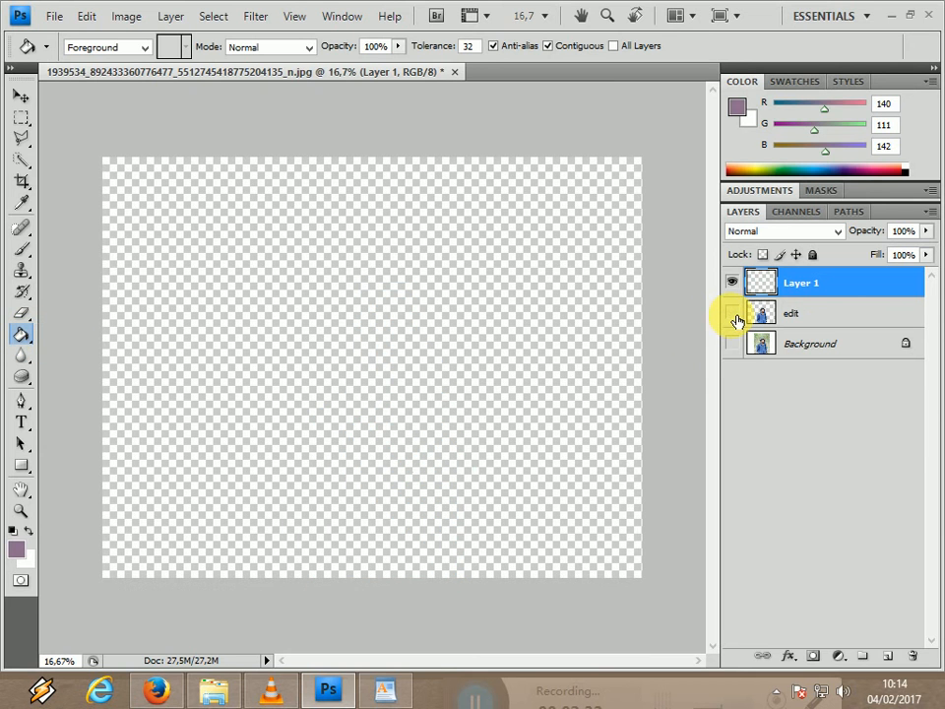
Set the foreground color to white (ffffff).
{"action": "left_click", "coordinate": [737, 106]}
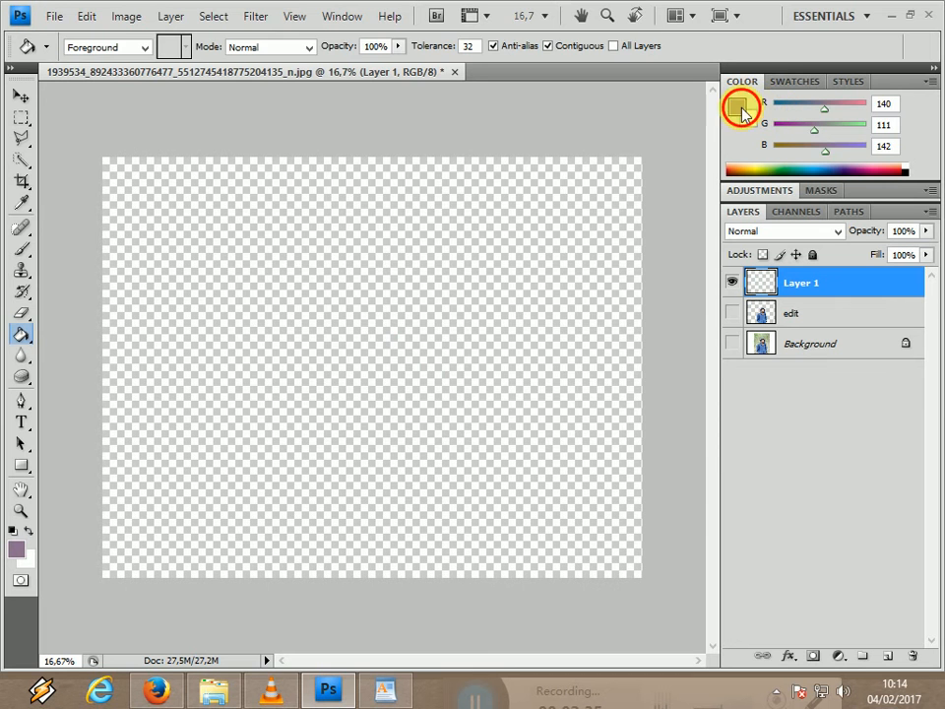
{"action": "left_click_drag", "start_coordinate": [415, 270], "coordinate": [137, 94]}
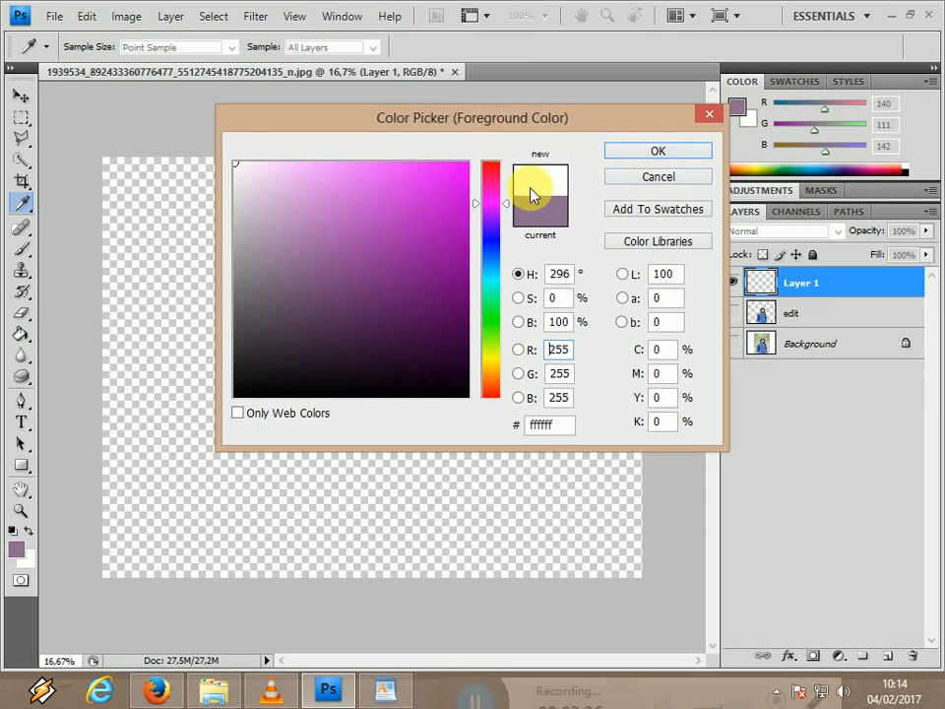
{"action": "left_click", "coordinate": [659, 150]}
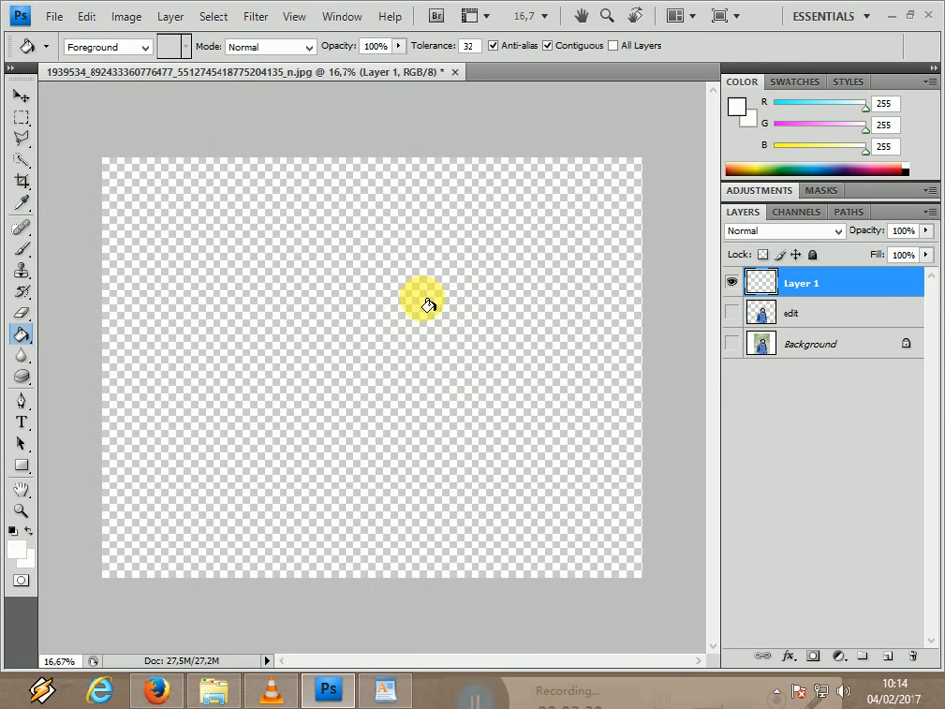
Fill the empty new layer with white and add a Gradient Fill layer above it using the Black, White preset.
{"action": "left_click", "coordinate": [435, 313]}
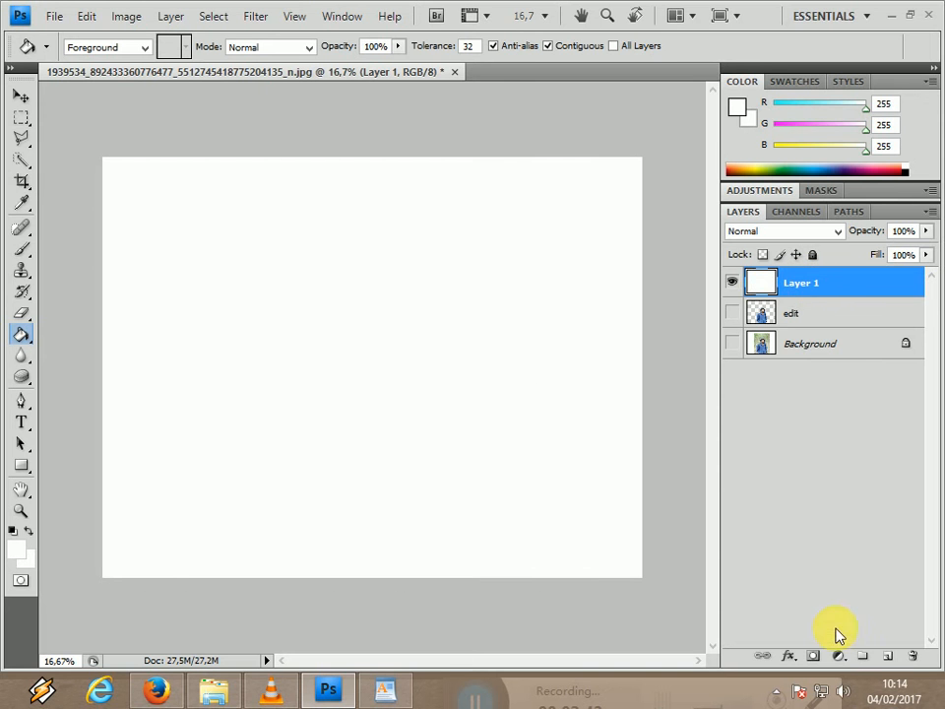
{"action": "left_click", "coordinate": [840, 656]}
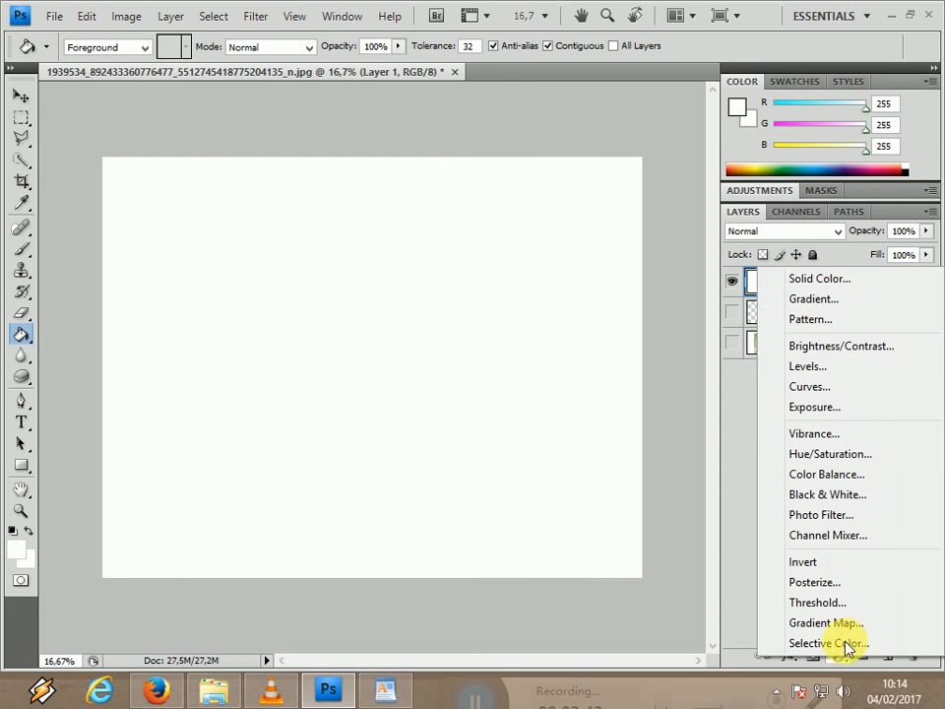
{"action": "left_click", "coordinate": [825, 300]}
{"action": "left_click", "coordinate": [777, 421]}
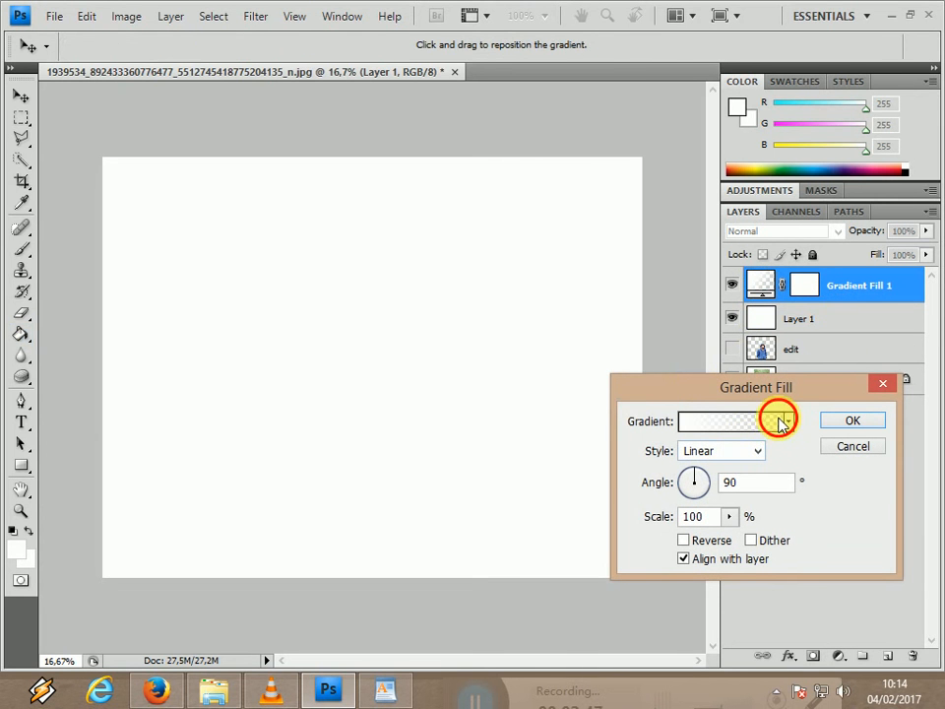
{"action": "left_click", "coordinate": [370, 139]}
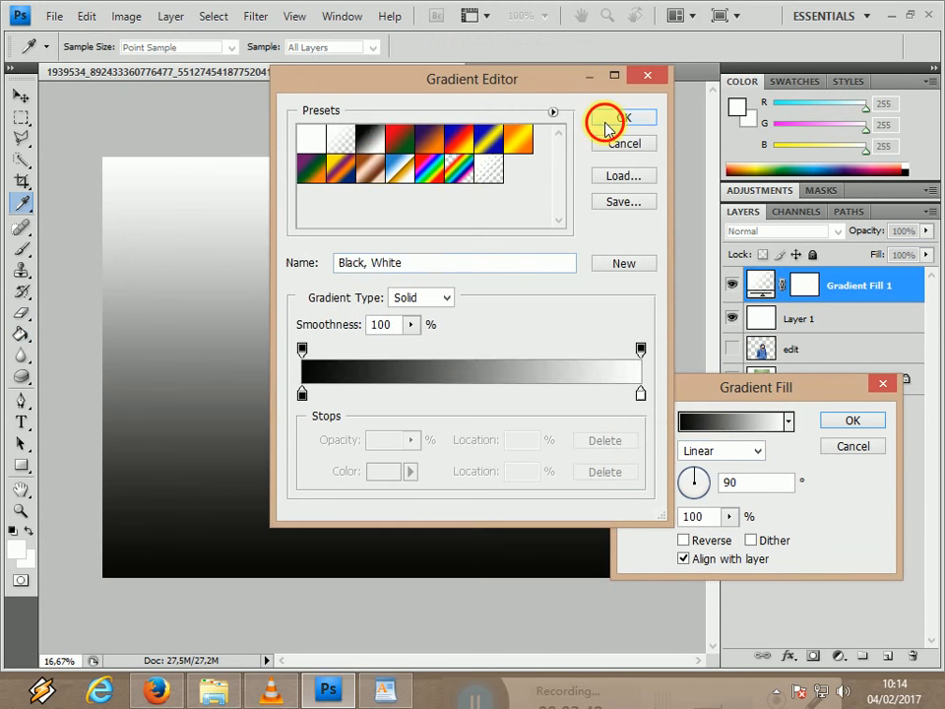
{"action": "left_click", "coordinate": [620, 118]}
Make the gradient fill Radial with angle 0, reverse it, turn off Align with layer and apply it.
{"action": "left_click", "coordinate": [734, 452]}
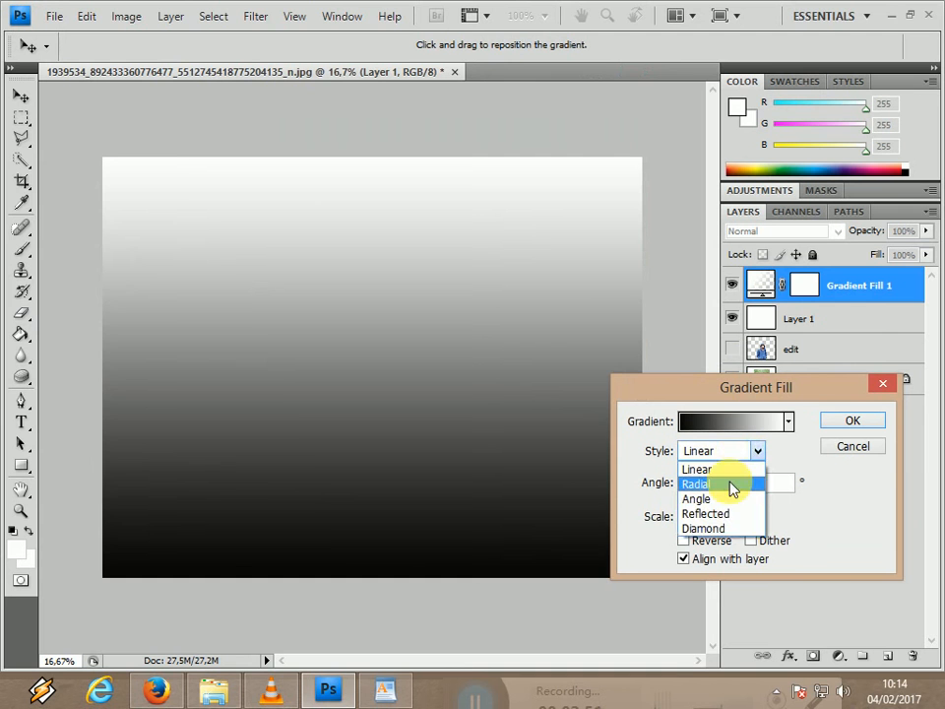
{"action": "left_click", "coordinate": [730, 482]}
{"action": "left_click", "coordinate": [729, 482]}
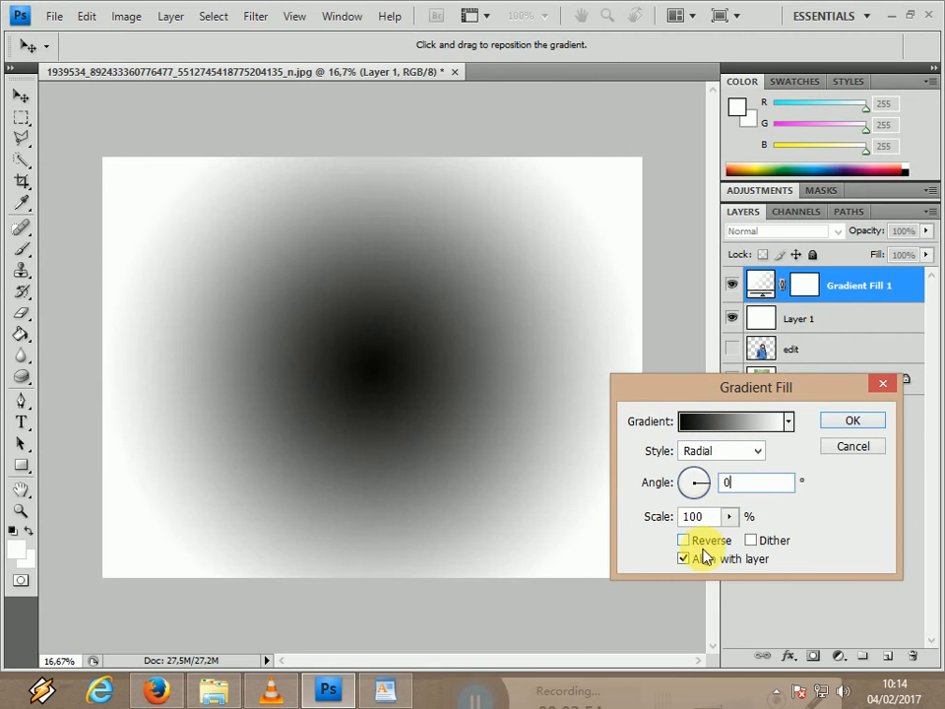
{"action": "left_click", "coordinate": [684, 541]}
{"action": "left_click", "coordinate": [695, 558]}
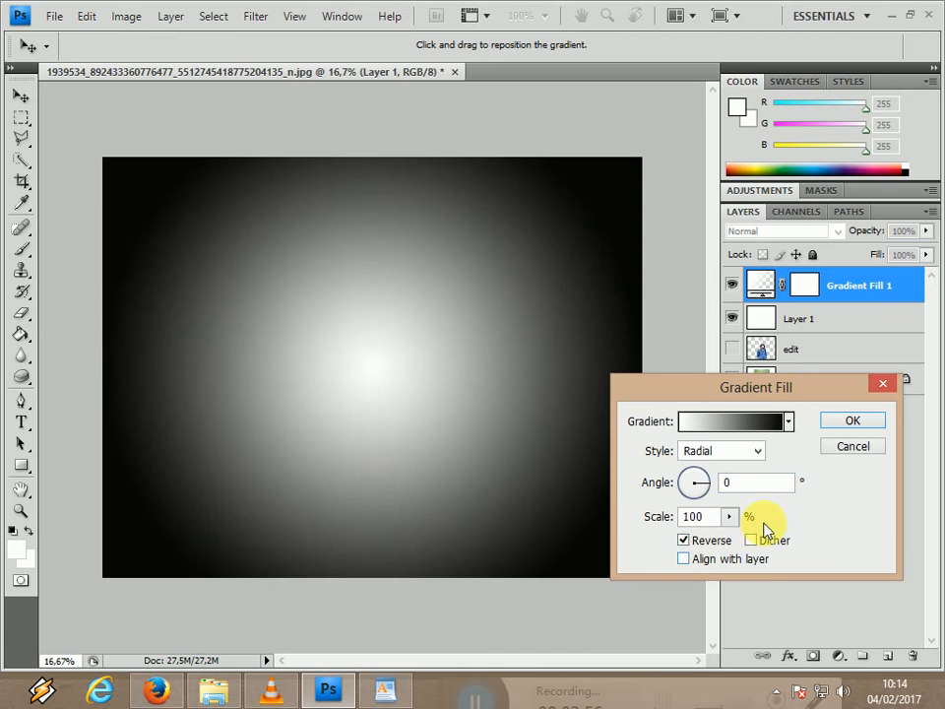
{"action": "left_click", "coordinate": [832, 423]}
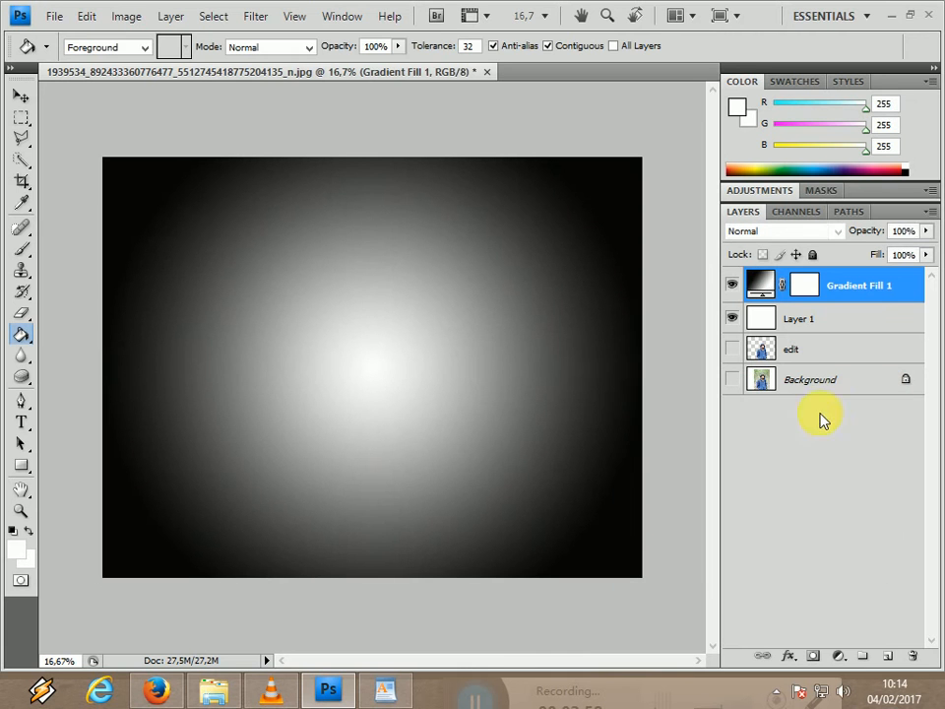
Lower the gradient fill layer's opacity to 31%.
{"action": "left_click", "coordinate": [928, 232]}
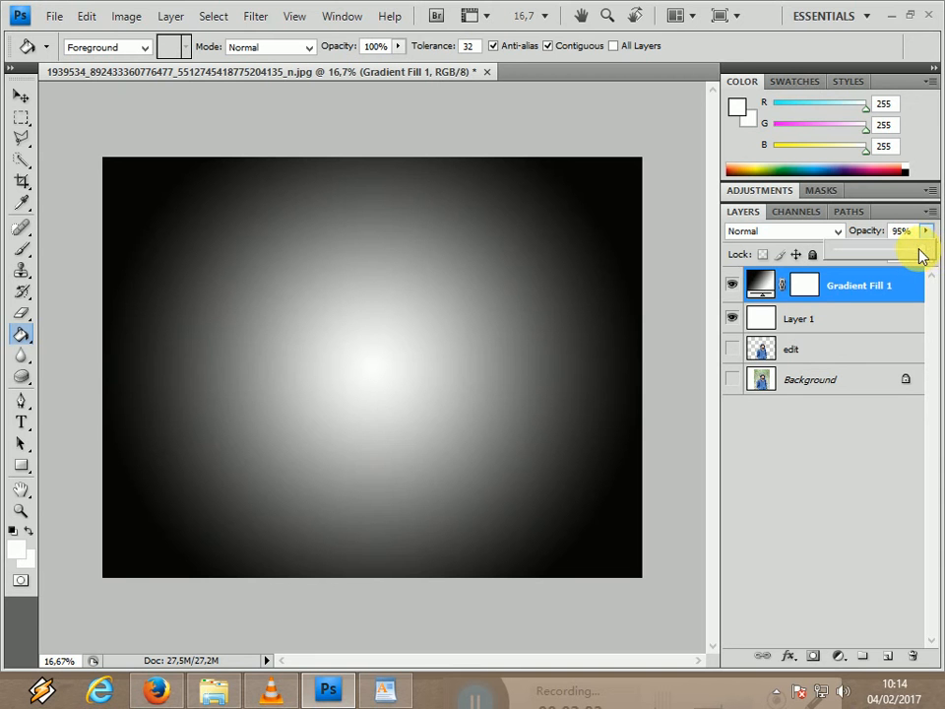
{"action": "left_click_drag", "start_coordinate": [904, 255], "coordinate": [871, 255]}
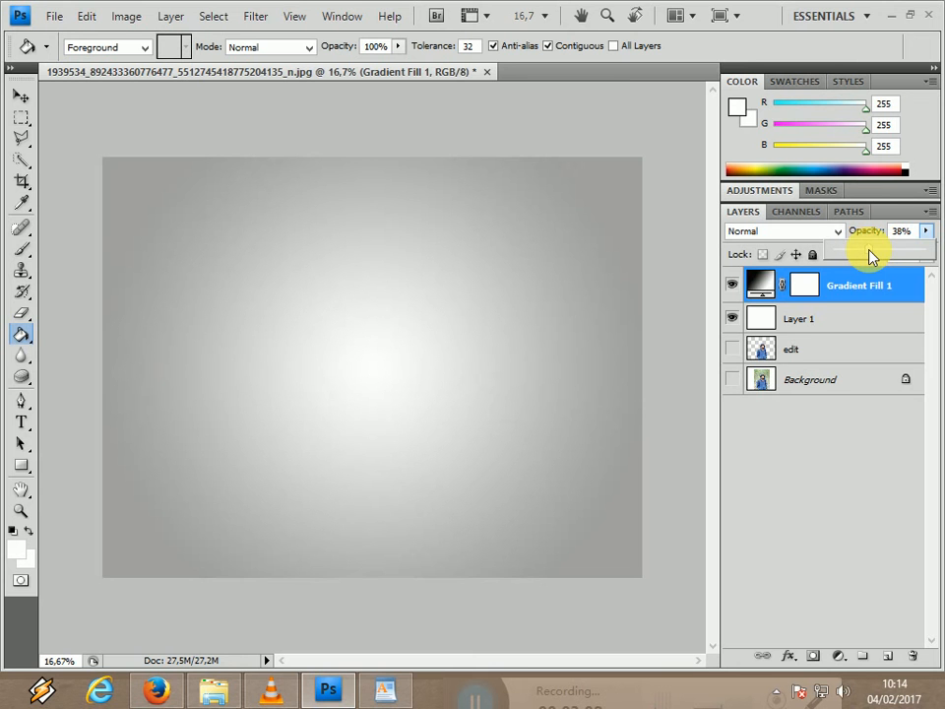
{"action": "left_click_drag", "start_coordinate": [871, 255], "coordinate": [867, 256]}
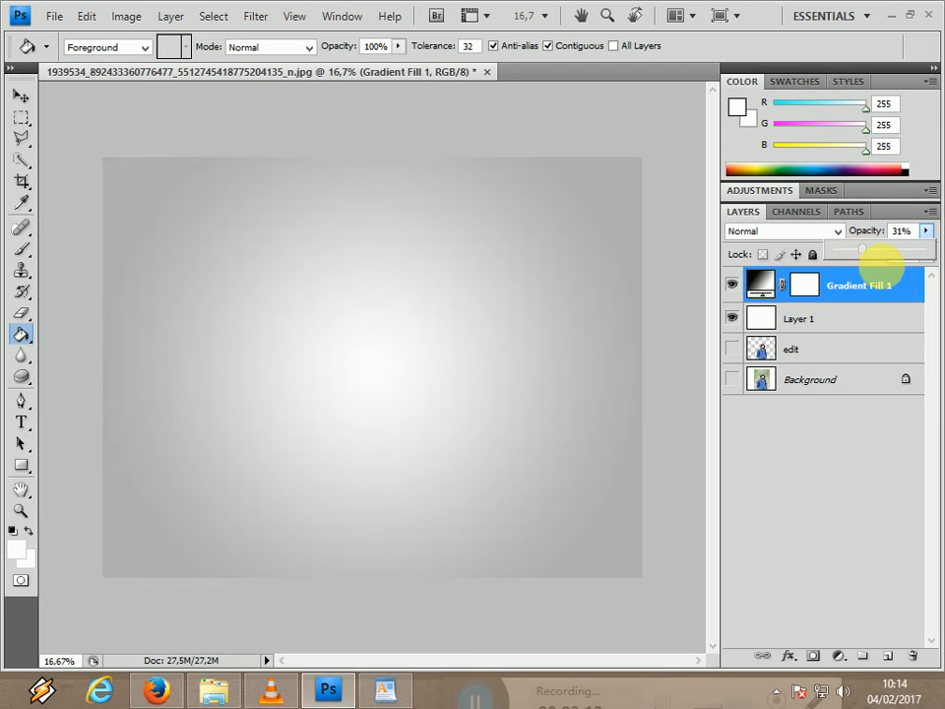
Move the edit layer above the gradient fill layer and make it visible again.
{"action": "left_click", "coordinate": [21, 95]}
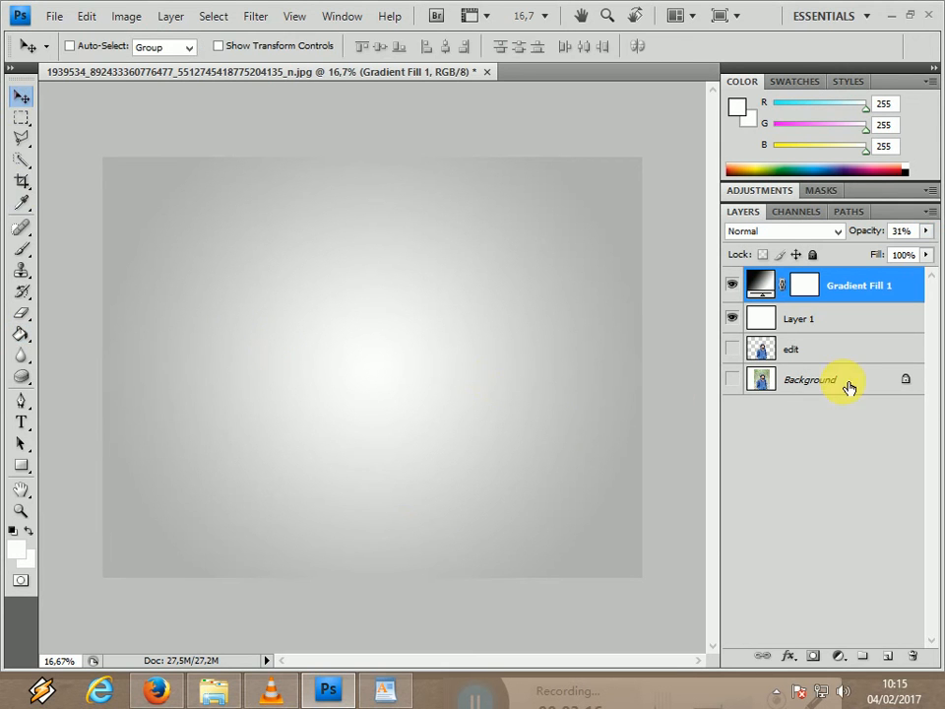
{"action": "left_click", "coordinate": [830, 353]}
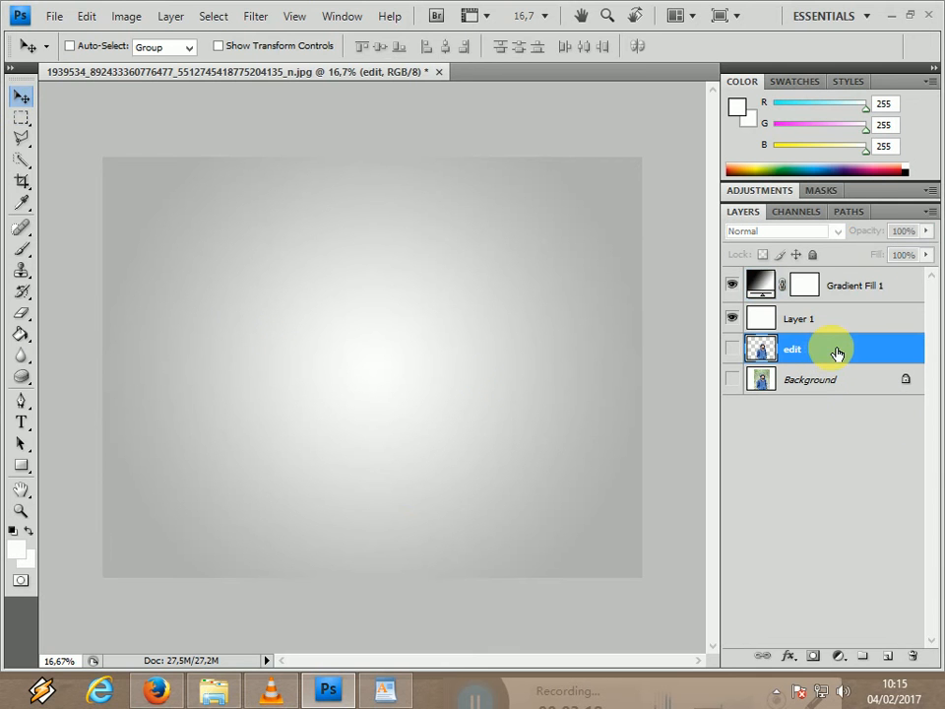
{"action": "left_click_drag", "start_coordinate": [835, 352], "coordinate": [832, 281]}
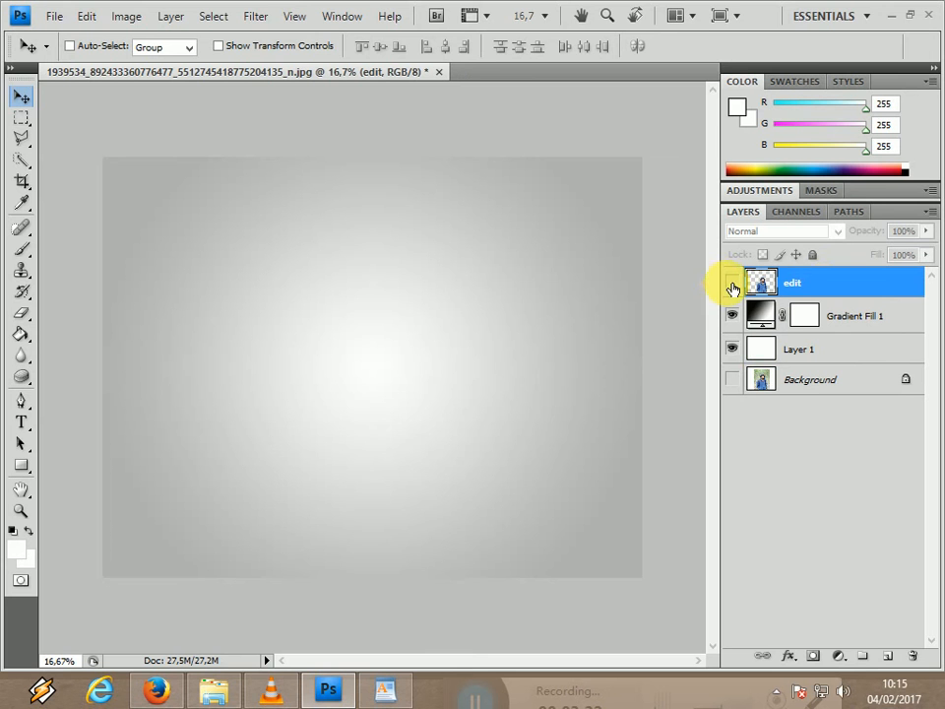
{"action": "left_click", "coordinate": [732, 288]}
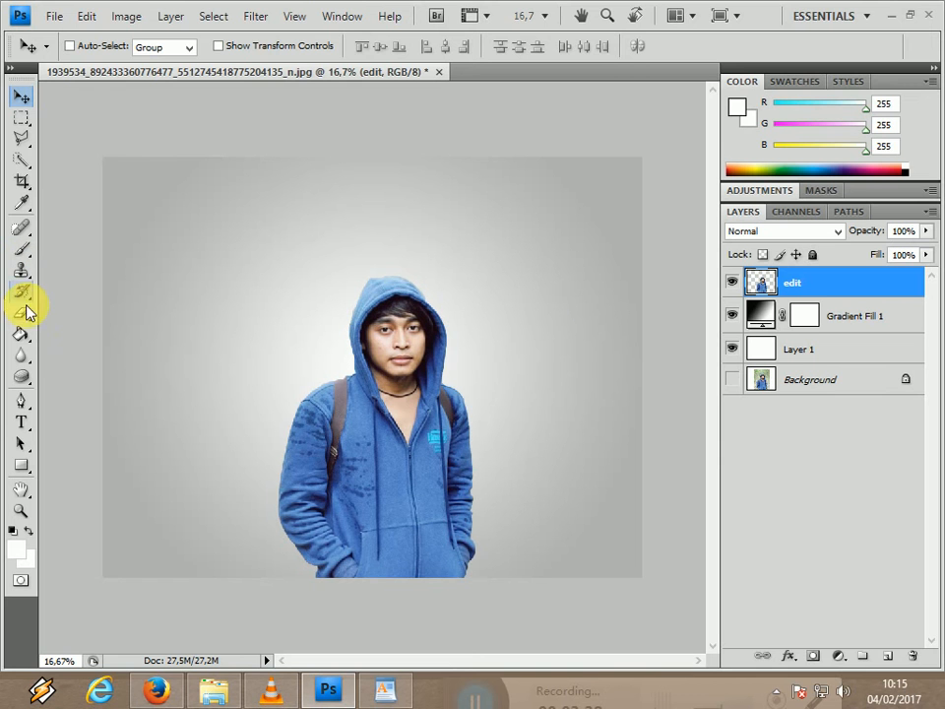
Soften the man's cut-out edges around the hood, shoulders and sleeves with the Blur tool at 50% strength.
{"action": "left_click", "coordinate": [21, 358]}
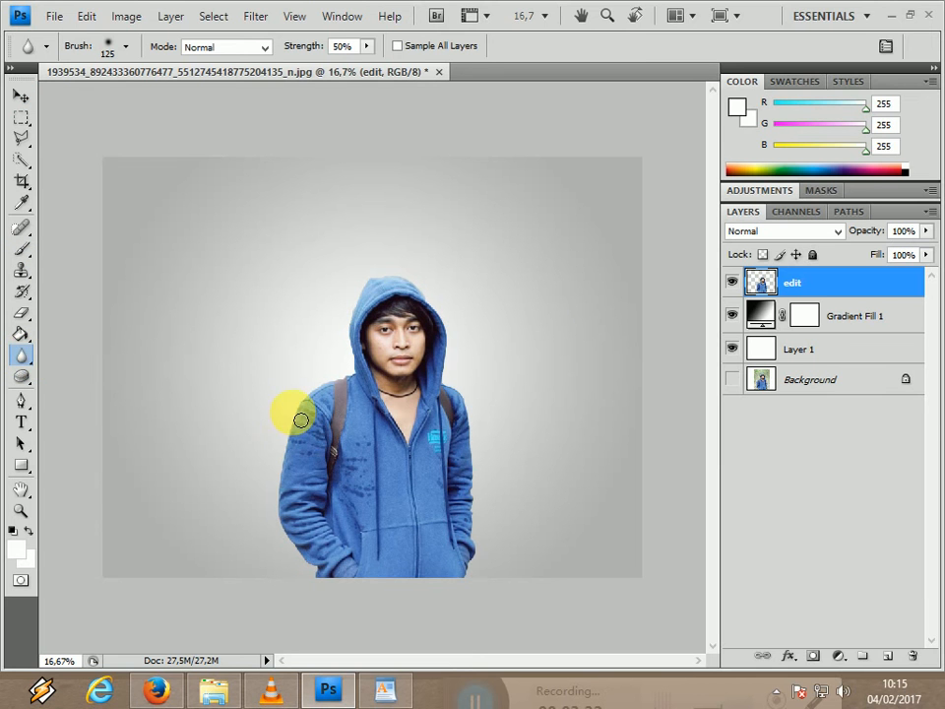
{"action": "mouse_move", "coordinate": [307, 413]}
{"action": "left_mouse_down"}
{"action": "mouse_move", "coordinate": [282, 497]}
{"action": "mouse_move", "coordinate": [324, 593]}
{"action": "mouse_move", "coordinate": [293, 538]}
{"action": "mouse_move", "coordinate": [286, 446]}
{"action": "mouse_move", "coordinate": [319, 397]}
{"action": "mouse_move", "coordinate": [353, 382]}
{"action": "mouse_move", "coordinate": [368, 289]}
{"action": "mouse_move", "coordinate": [376, 280]}
{"action": "mouse_move", "coordinate": [401, 282]}
{"action": "mouse_move", "coordinate": [453, 338]}
{"action": "mouse_move", "coordinate": [458, 391]}
{"action": "mouse_move", "coordinate": [482, 449]}
{"action": "mouse_move", "coordinate": [489, 520]}
{"action": "mouse_move", "coordinate": [486, 476]}
{"action": "mouse_move", "coordinate": [483, 560]}
{"action": "mouse_move", "coordinate": [470, 593]}
{"action": "mouse_move", "coordinate": [481, 488]}
{"action": "mouse_move", "coordinate": [465, 393]}
{"action": "mouse_move", "coordinate": [450, 388]}
{"action": "mouse_move", "coordinate": [449, 338]}
{"action": "left_mouse_up"}
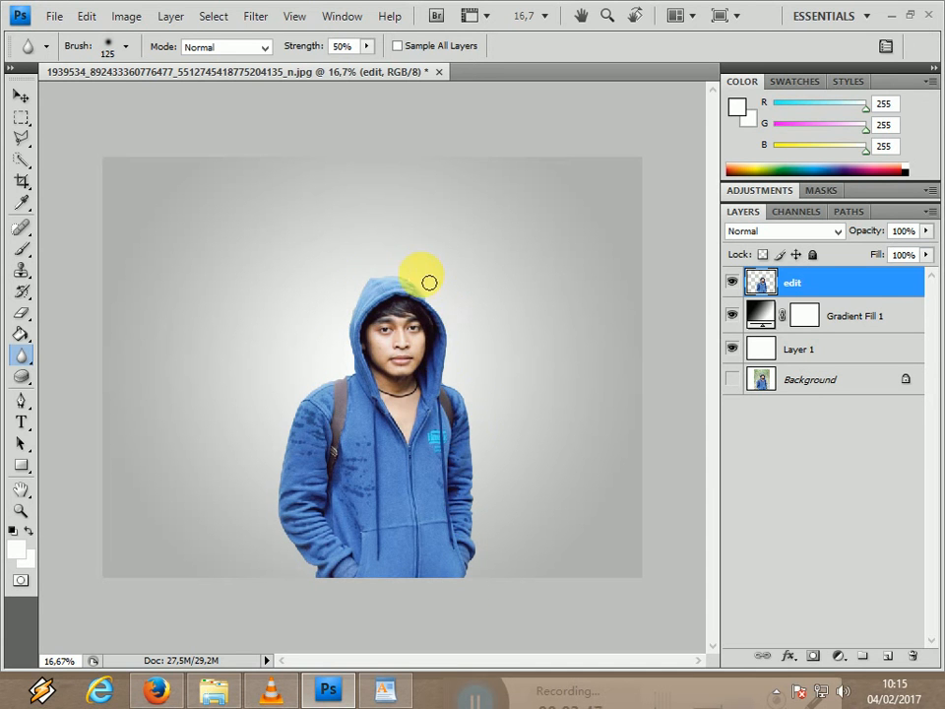
{"action": "mouse_move", "coordinate": [384, 284]}
{"action": "left_mouse_down"}
{"action": "mouse_move", "coordinate": [359, 384]}
{"action": "mouse_move", "coordinate": [326, 400]}
{"action": "mouse_move", "coordinate": [295, 442]}
{"action": "mouse_move", "coordinate": [294, 519]}
{"action": "mouse_move", "coordinate": [333, 589]}
{"action": "left_mouse_up"}
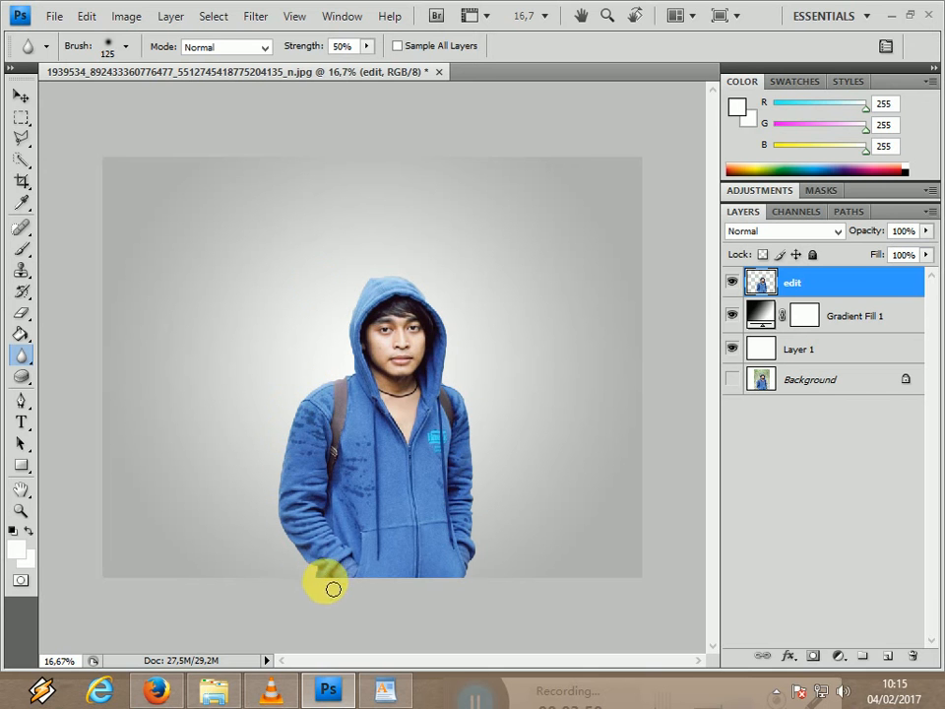
Apply Auto Contrast to the edit layer.
{"action": "left_click", "coordinate": [86, 18]}
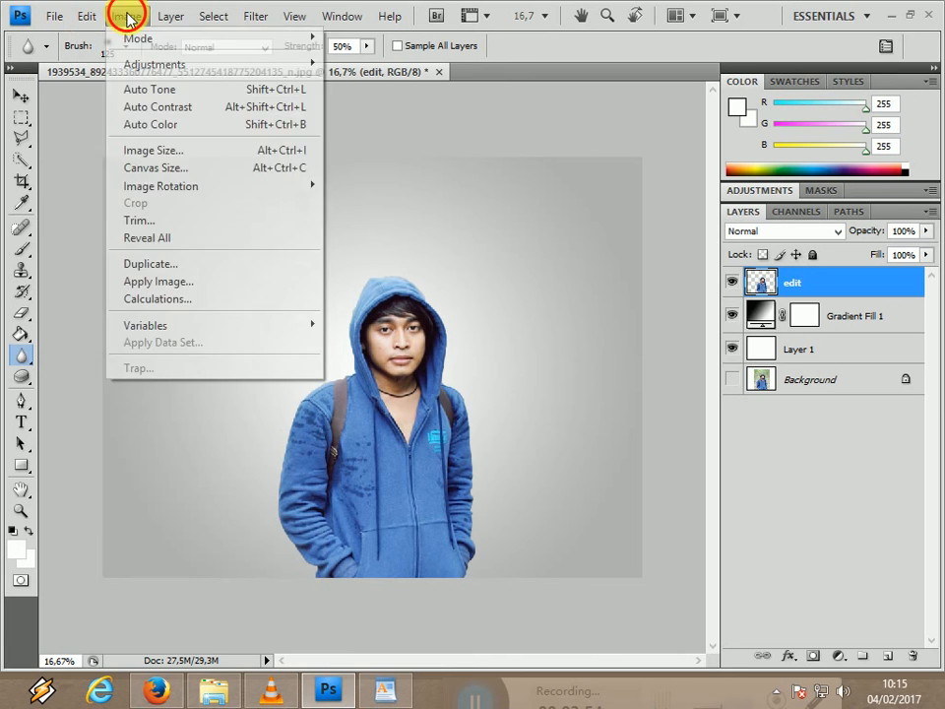
{"action": "left_click", "coordinate": [122, 14]}
{"action": "left_click", "coordinate": [122, 14]}
{"action": "left_click", "coordinate": [164, 106]}
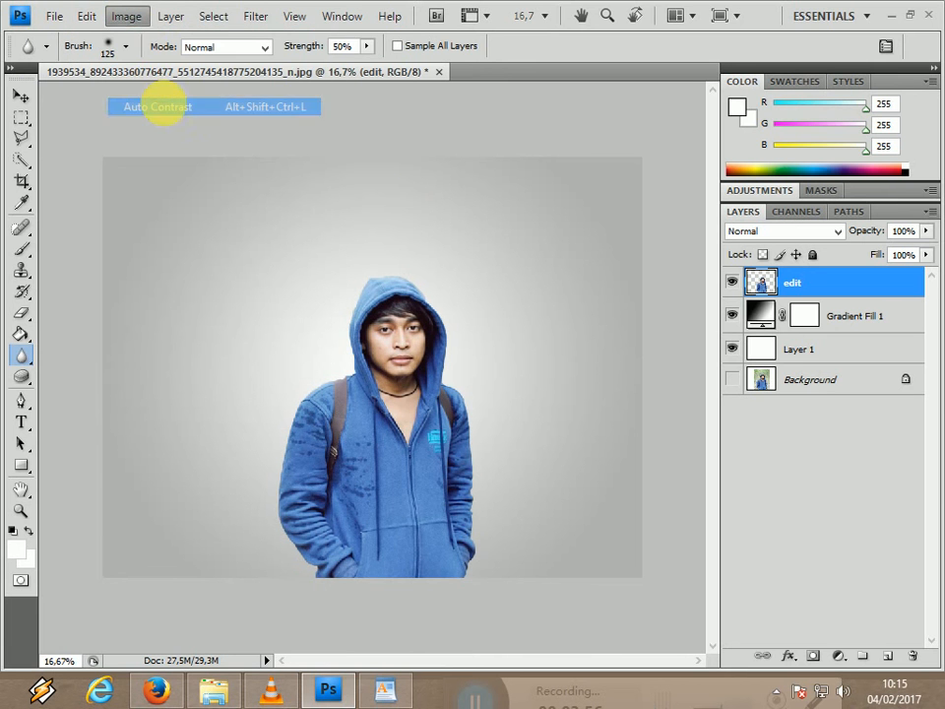
Adjust the edit layer's Levels with a black input level of 18 and a white input level of 230.
{"action": "left_click", "coordinate": [123, 17]}
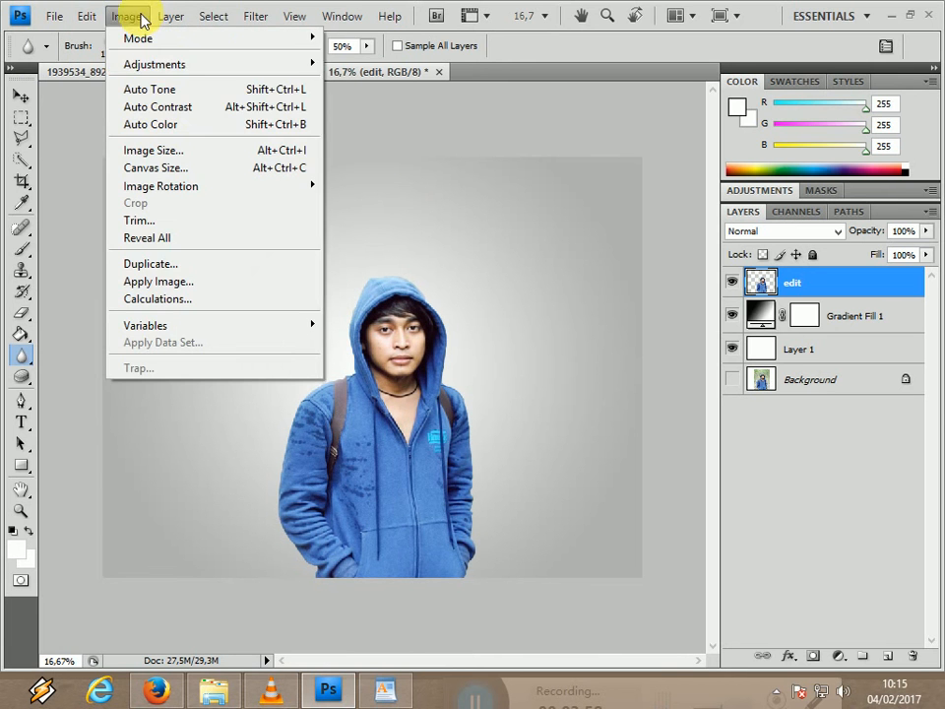
{"action": "mouse_move", "coordinate": [308, 61]}
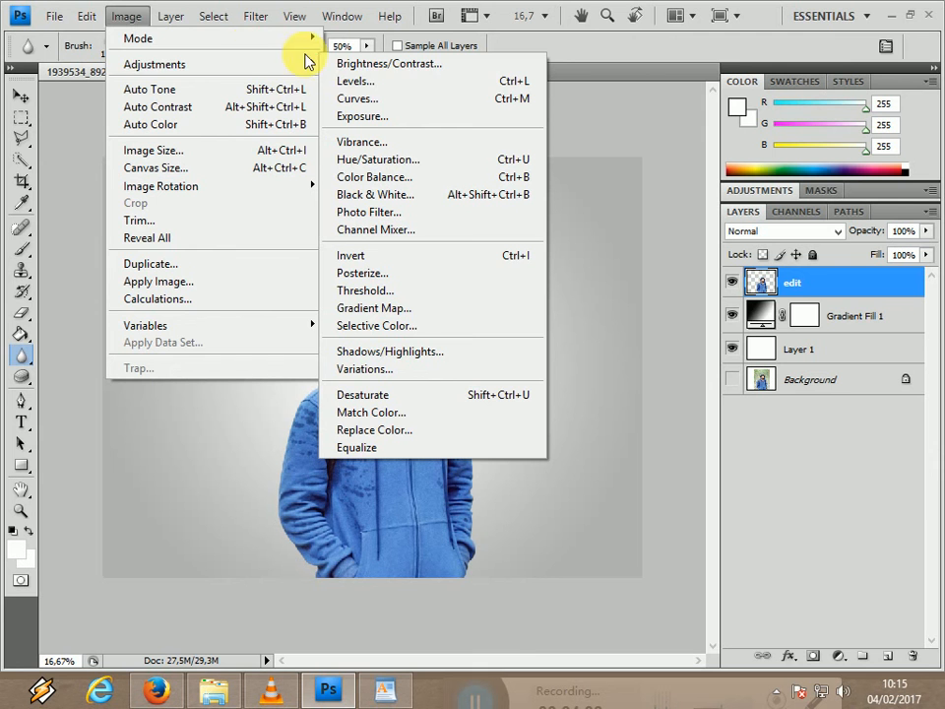
{"action": "left_click", "coordinate": [409, 87]}
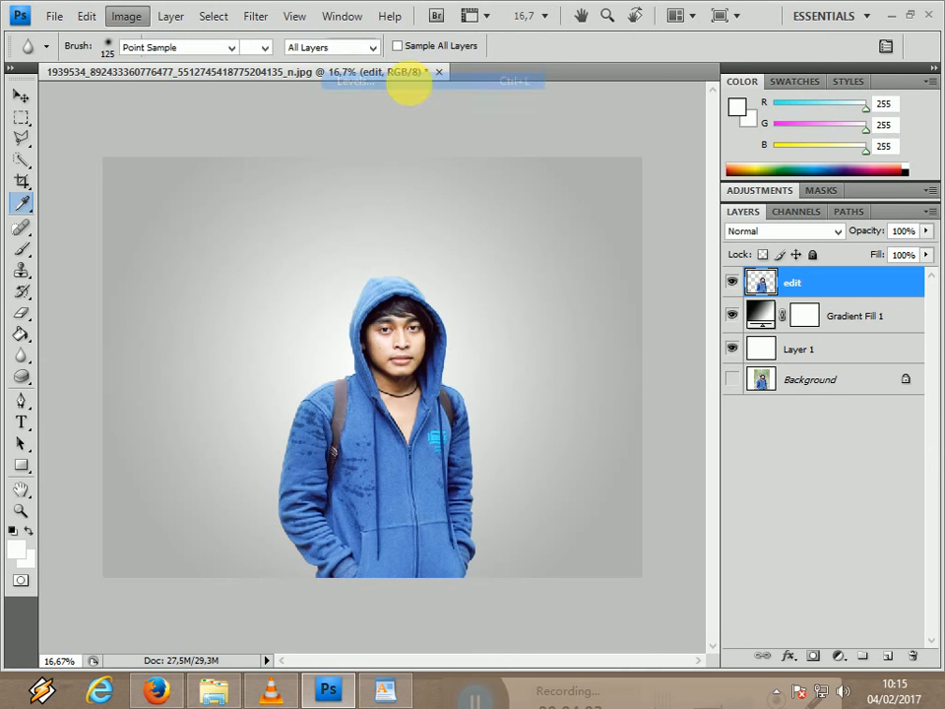
{"action": "left_click_drag", "start_coordinate": [619, 505], "coordinate": [634, 504]}
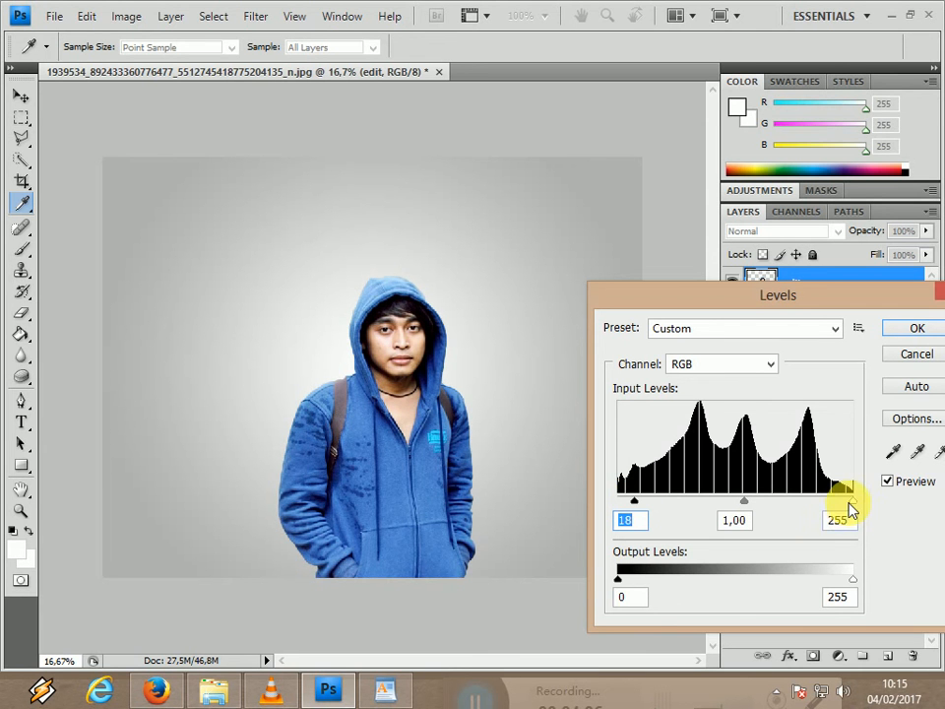
{"action": "left_click_drag", "start_coordinate": [849, 501], "coordinate": [832, 506]}
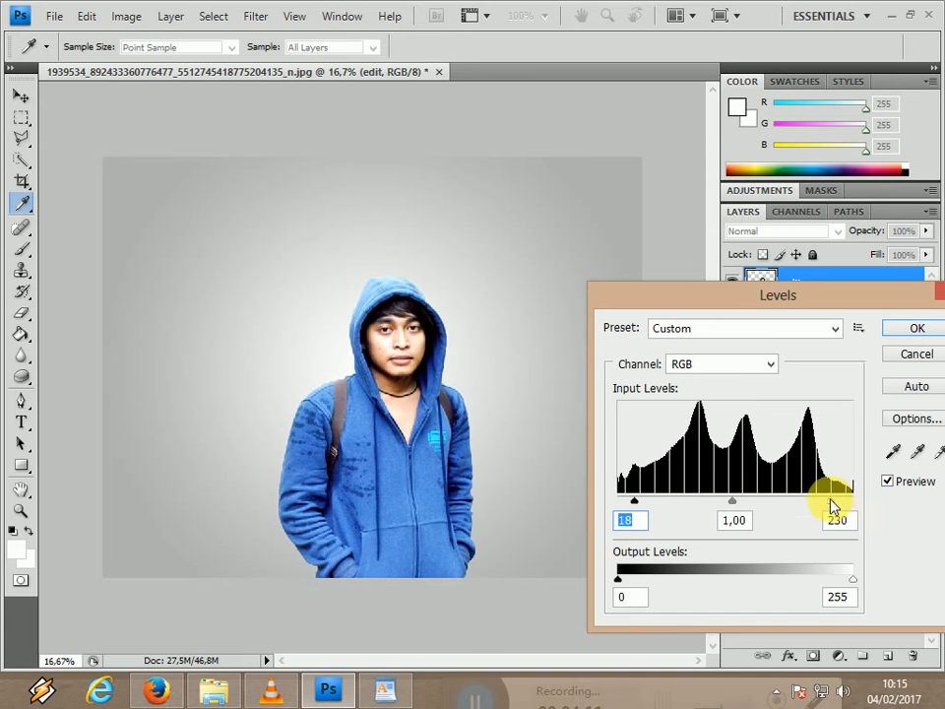
{"action": "left_click", "coordinate": [895, 331]}
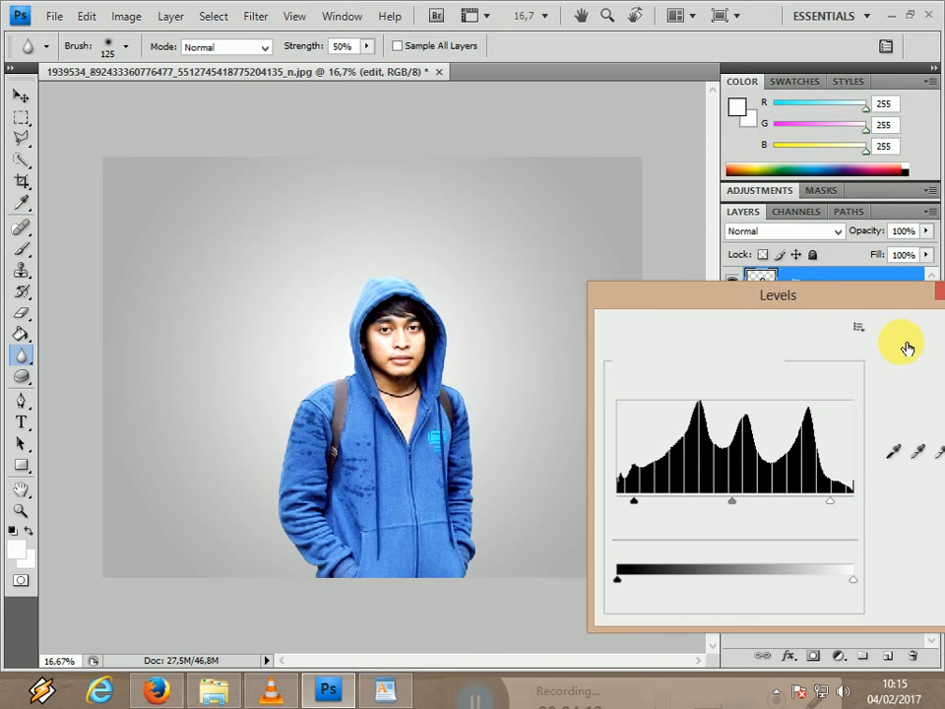
Add a Vibrance adjustment layer and clip it to the edit layer with a clipping mask.
{"action": "left_click", "coordinate": [840, 655]}
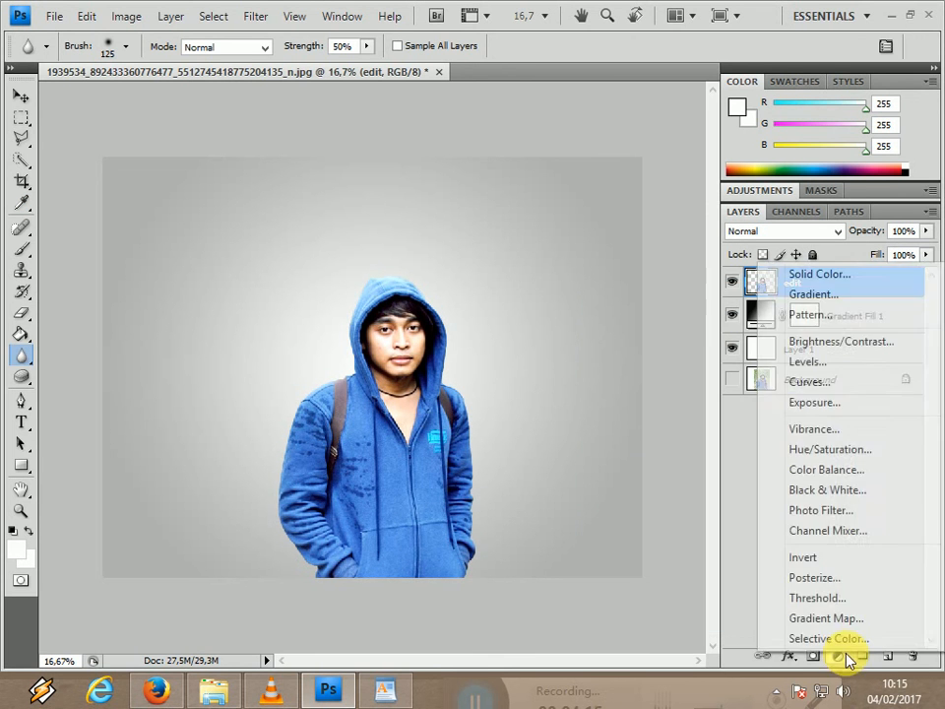
{"action": "left_click", "coordinate": [839, 431]}
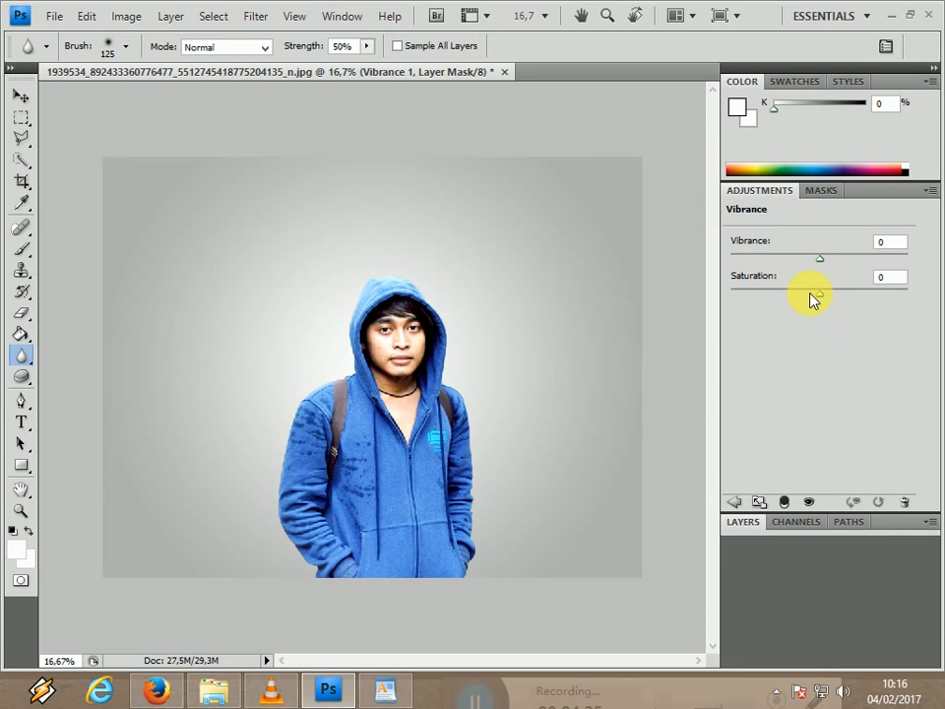
{"action": "left_click", "coordinate": [769, 521]}
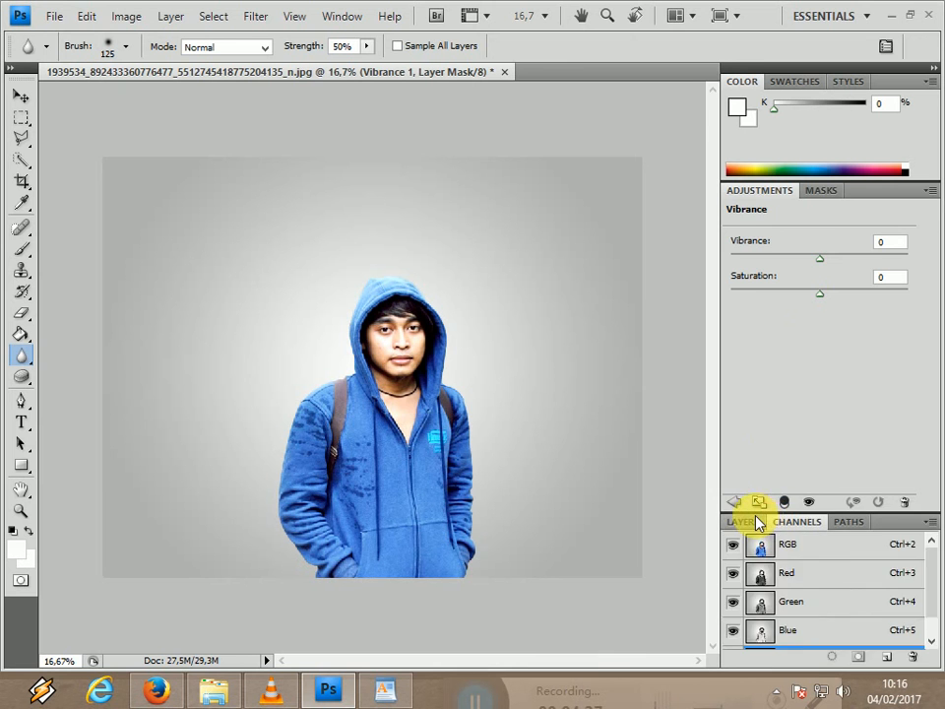
{"action": "left_click", "coordinate": [756, 520]}
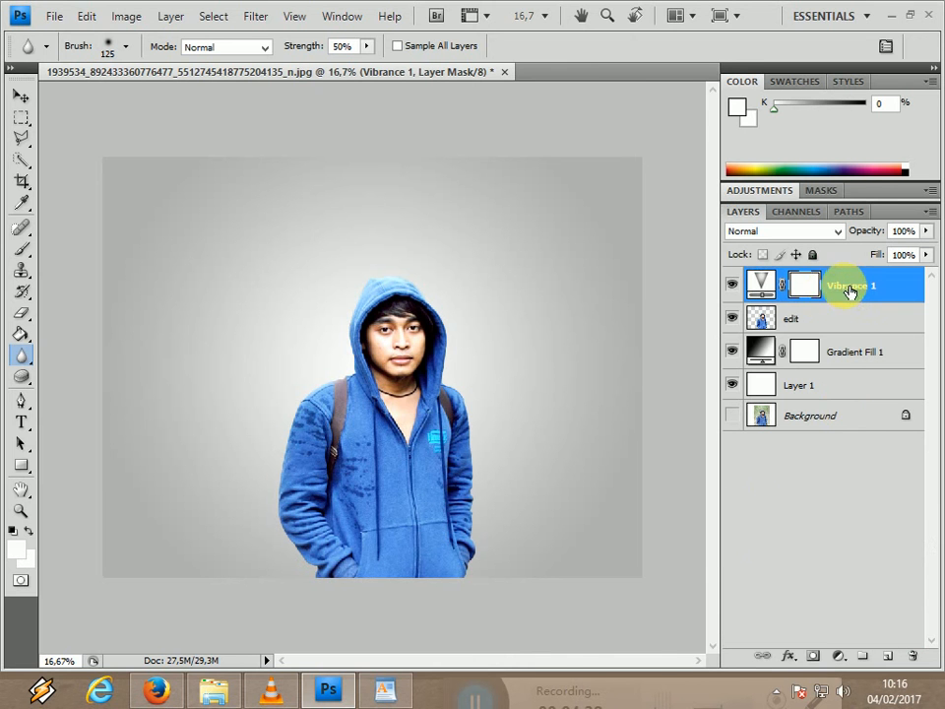
{"action": "right_click", "coordinate": [833, 297]}
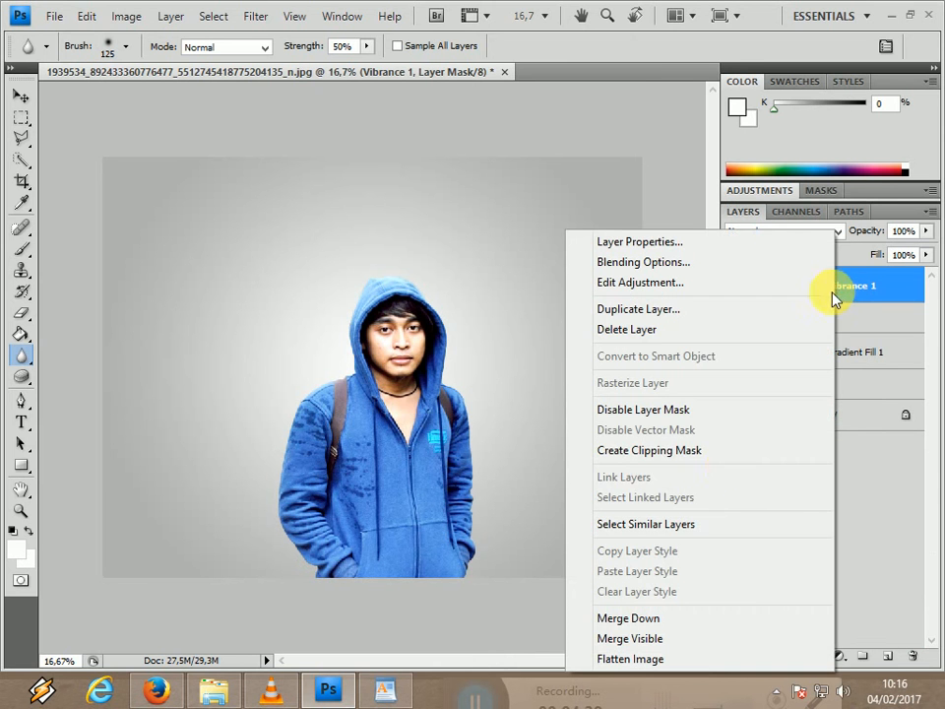
{"action": "left_click", "coordinate": [672, 450]}
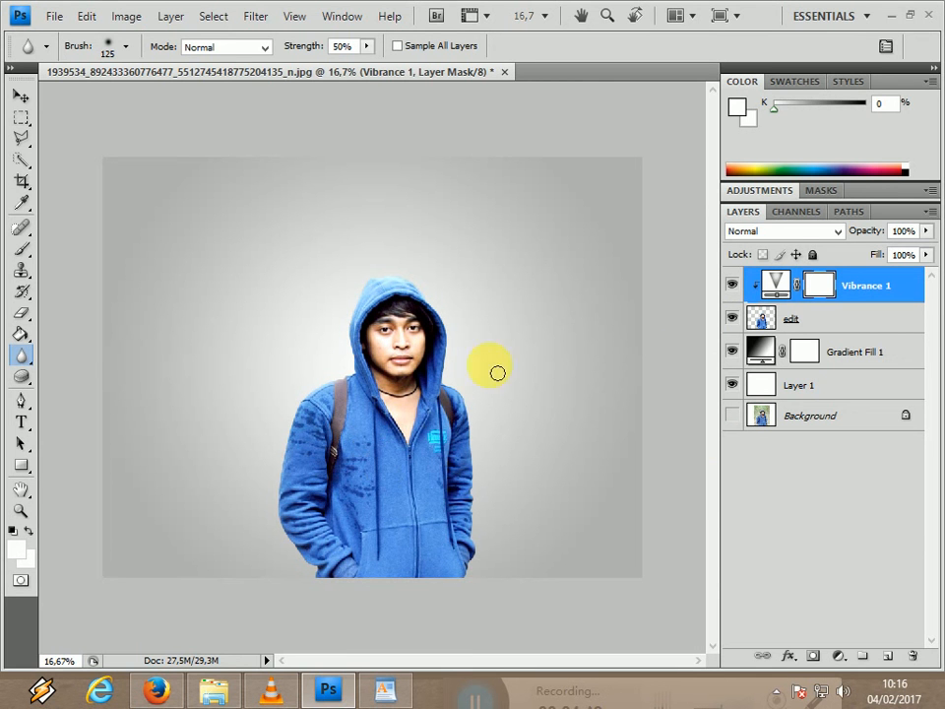
Set the Vibrance adjustment's saturation to +52 and vibrance to +26, then return to the layer list.
{"action": "left_click", "coordinate": [787, 188]}
{"action": "left_click", "coordinate": [778, 191]}
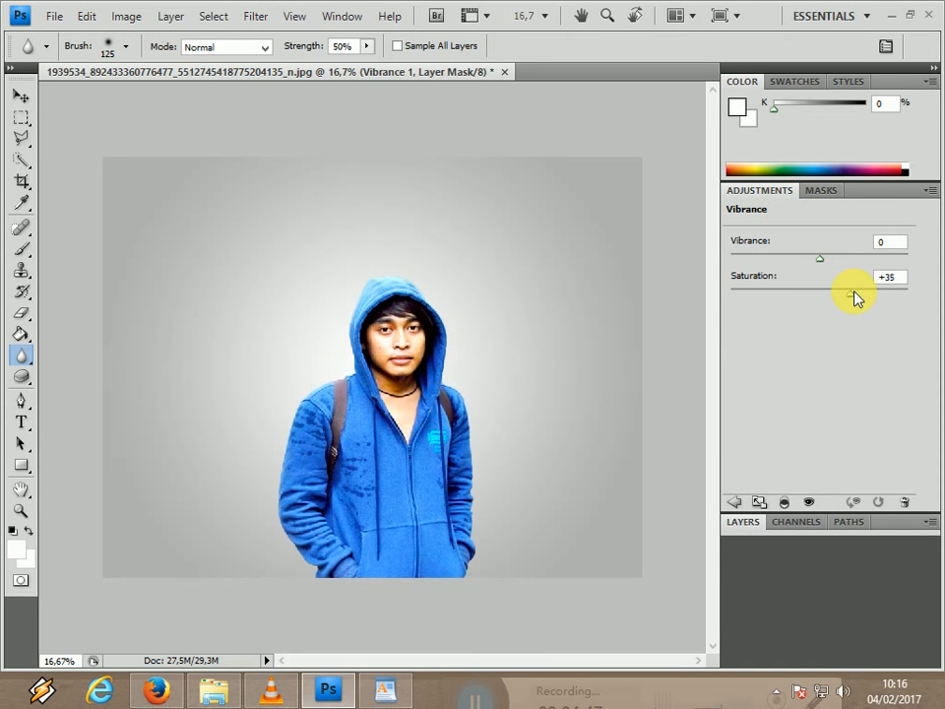
{"action": "left_click_drag", "start_coordinate": [854, 291], "coordinate": [856, 291]}
{"action": "left_click_drag", "start_coordinate": [863, 295], "coordinate": [871, 295]}
{"action": "left_click_drag", "start_coordinate": [822, 261], "coordinate": [836, 262]}
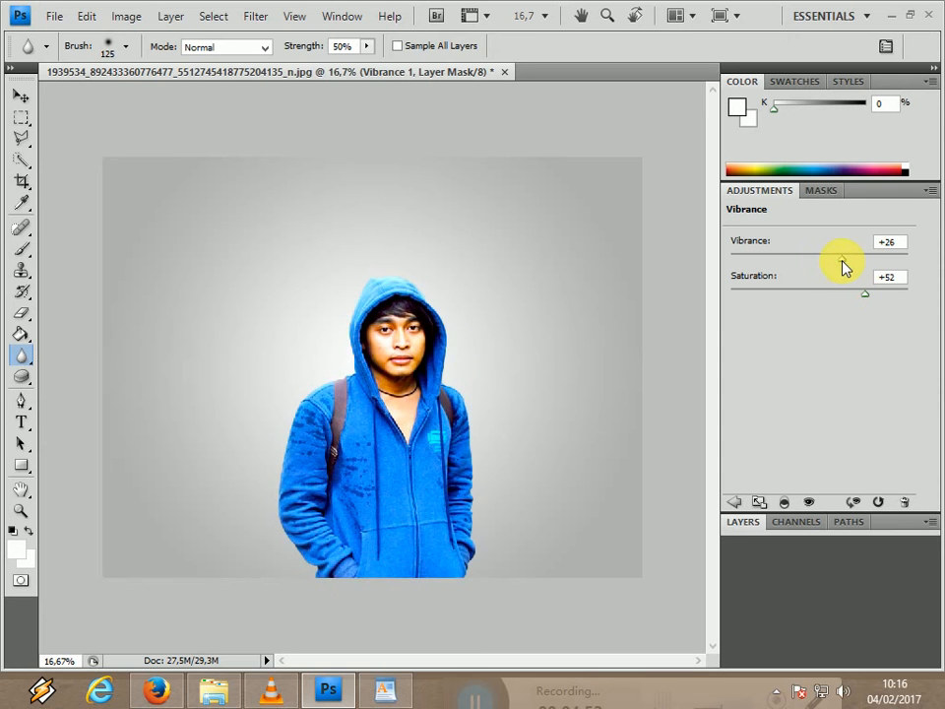
{"action": "left_click", "coordinate": [811, 193]}
{"action": "left_click", "coordinate": [754, 421]}
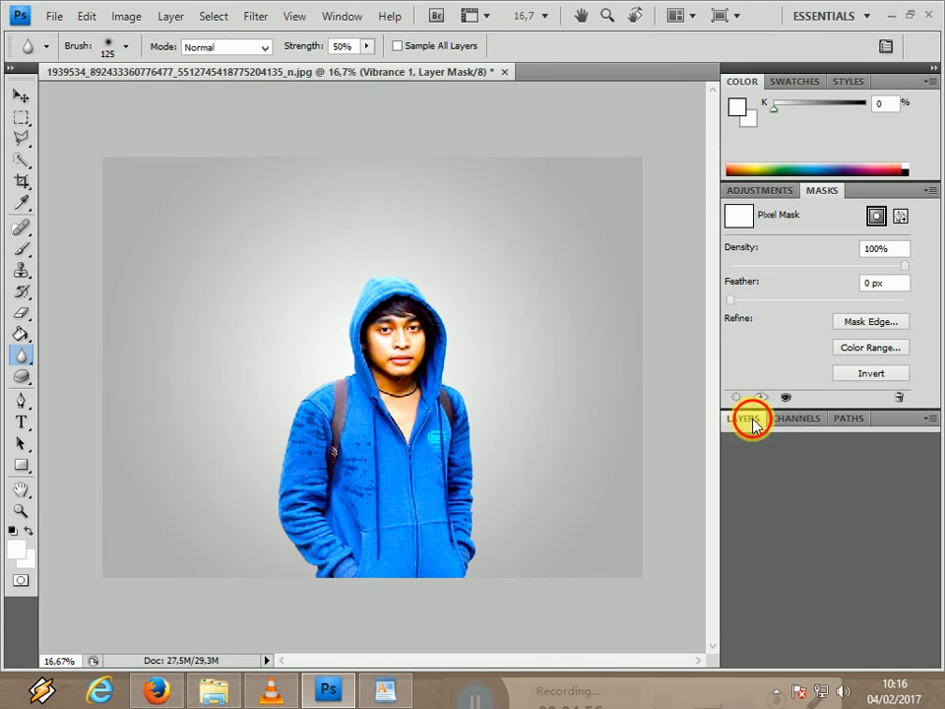
Activate the Brush tool for the Vibrance layer's mask and set the foreground color to black.
{"action": "left_click", "coordinate": [750, 418]}
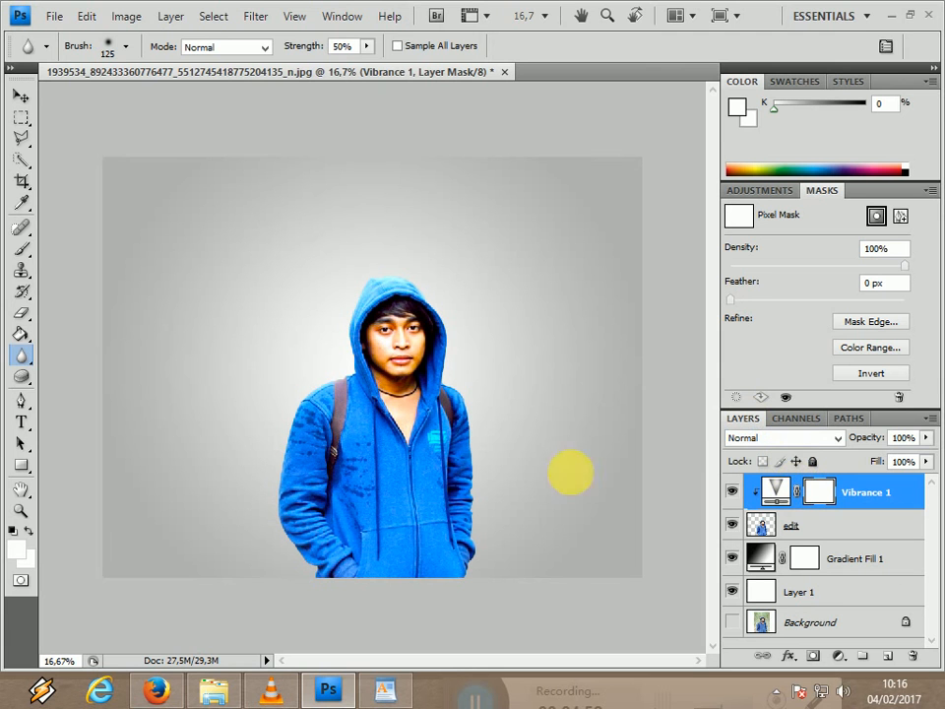
{"action": "left_click", "coordinate": [24, 250]}
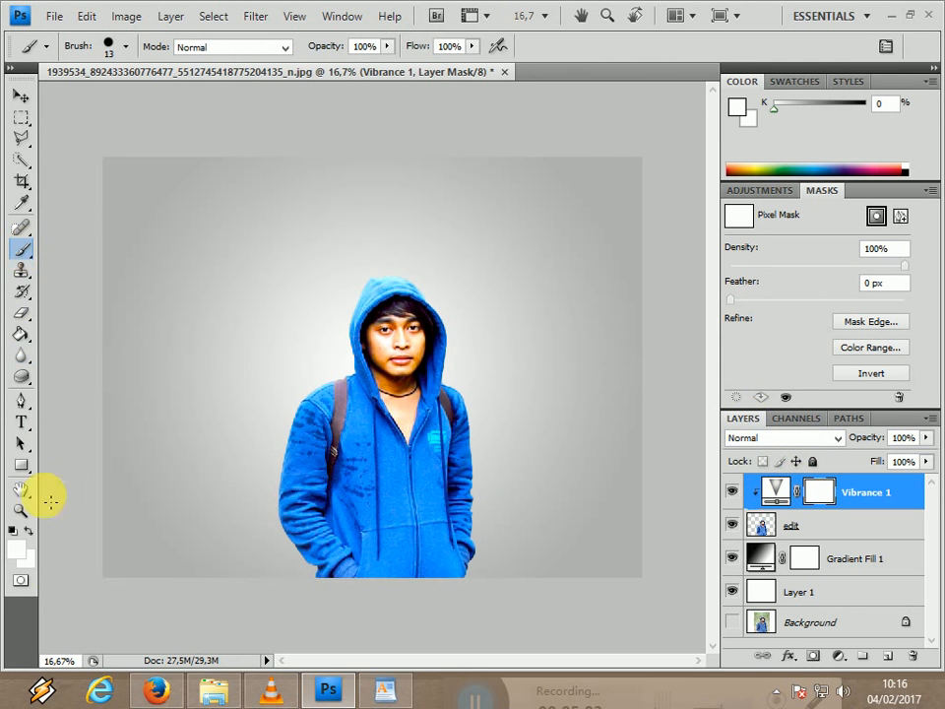
{"action": "left_click", "coordinate": [21, 558]}
{"action": "left_click_drag", "start_coordinate": [296, 285], "coordinate": [224, 420]}
{"action": "left_click", "coordinate": [647, 152]}
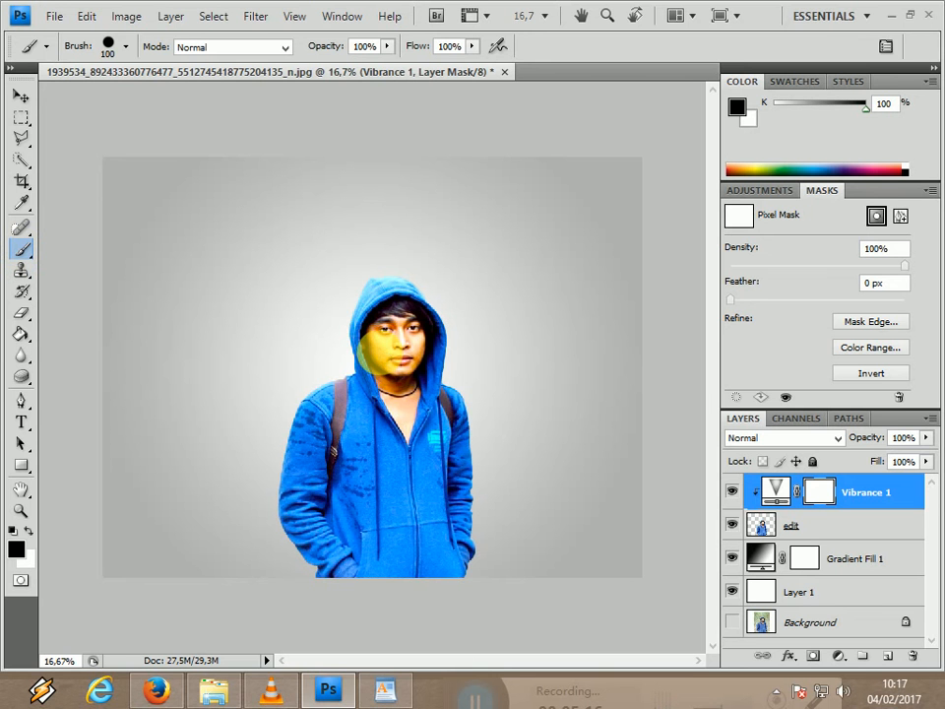
Paint black on the Vibrance layer's mask over the man's face and upper chest with a 150 px brush.
{"action": "key", "text": "bracketright"}
{"action": "key", "text": "bracketright"}
{"action": "scroll", "coordinate": [398, 359], "scroll_direction": "up", "scroll_amount": 3}
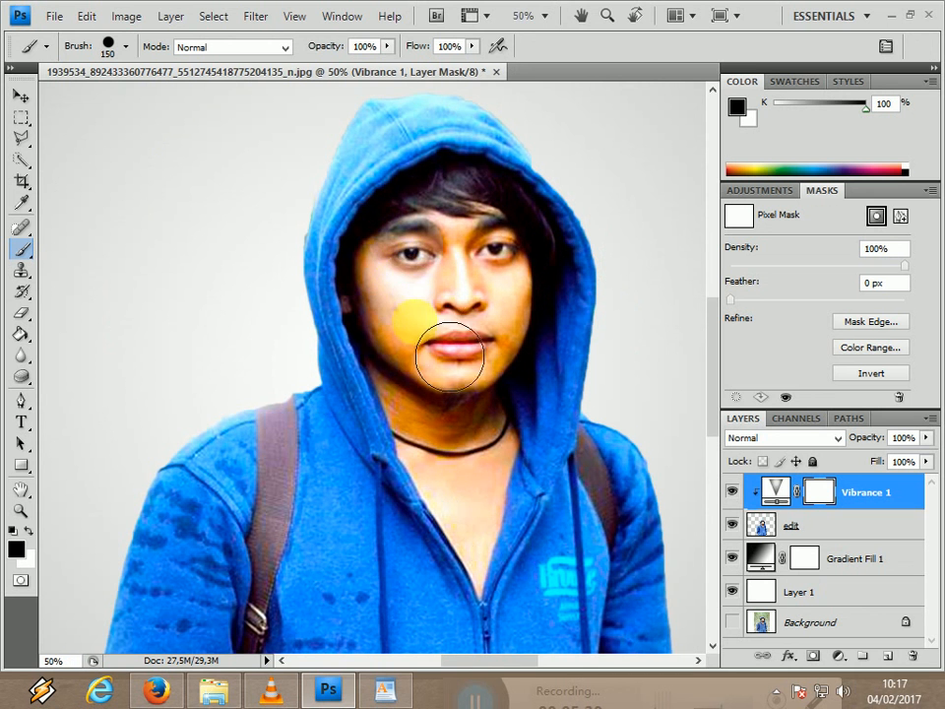
{"action": "mouse_move", "coordinate": [392, 242]}
{"action": "left_mouse_down"}
{"action": "mouse_move", "coordinate": [374, 295]}
{"action": "mouse_move", "coordinate": [460, 506]}
{"action": "left_mouse_up"}
{"action": "mouse_move", "coordinate": [496, 540]}
{"action": "left_mouse_down"}
{"action": "mouse_move", "coordinate": [474, 389]}
{"action": "mouse_move", "coordinate": [506, 285]}
{"action": "mouse_move", "coordinate": [485, 242]}
{"action": "mouse_move", "coordinate": [412, 281]}
{"action": "mouse_move", "coordinate": [500, 231]}
{"action": "mouse_move", "coordinate": [542, 266]}
{"action": "mouse_move", "coordinate": [544, 316]}
{"action": "mouse_move", "coordinate": [506, 454]}
{"action": "mouse_move", "coordinate": [515, 469]}
{"action": "left_mouse_up"}
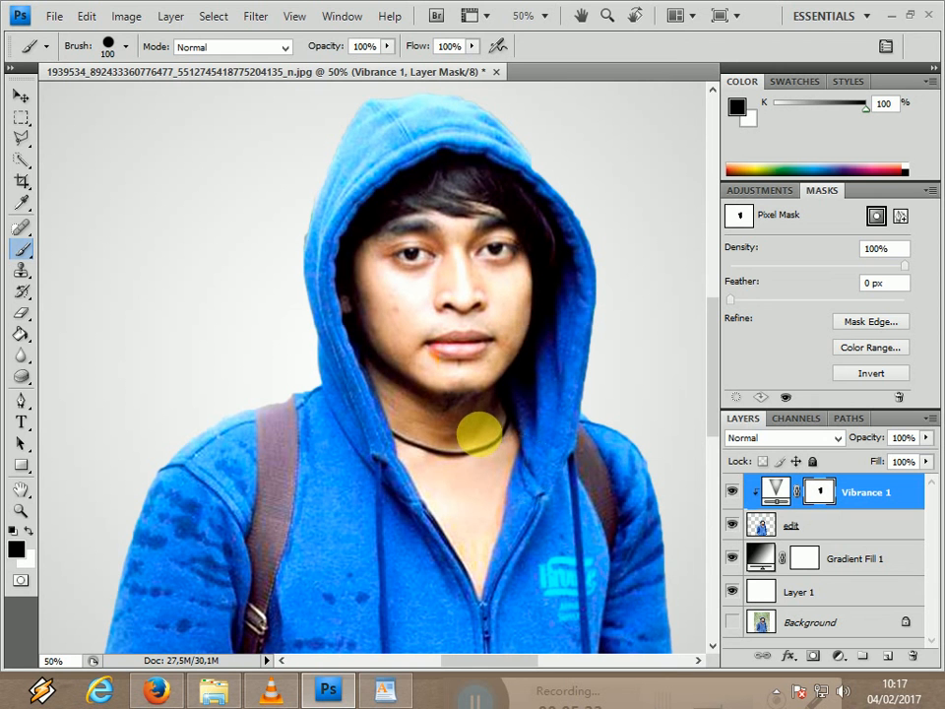
Mask the Vibrance effect from the remaining neck and chest skin down to the zipper, reducing the brush to 45 px.
{"action": "key", "text": "bracketleft"}
{"action": "key", "text": "bracketleft"}
{"action": "key", "text": "bracketleft"}
{"action": "mouse_move", "coordinate": [478, 432]}
{"action": "left_mouse_down"}
{"action": "mouse_move", "coordinate": [509, 511]}
{"action": "mouse_move", "coordinate": [497, 559]}
{"action": "left_mouse_up"}
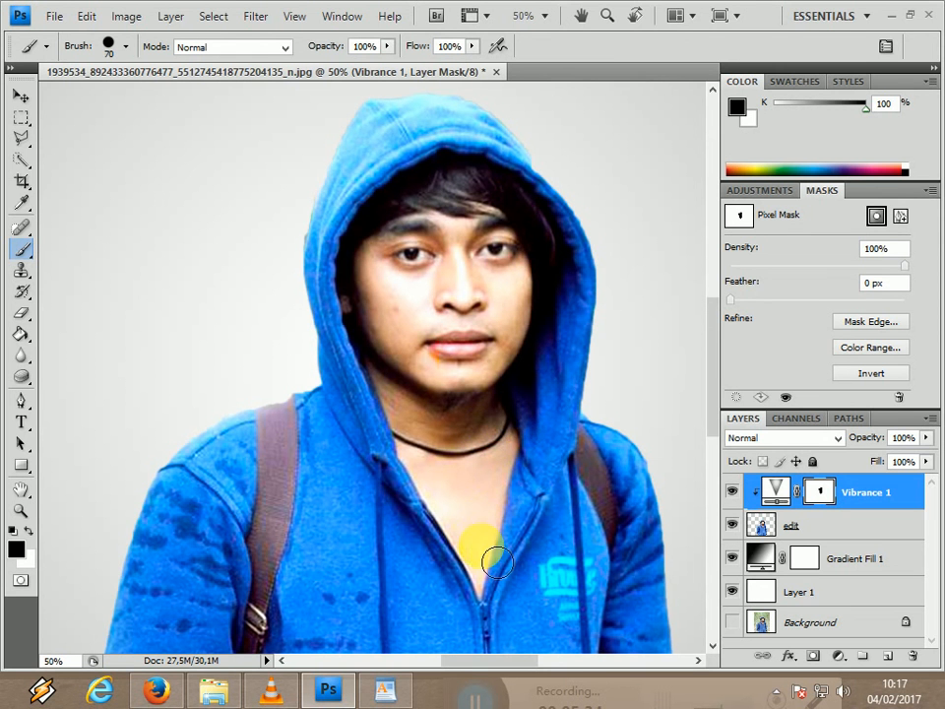
{"action": "key", "text": "bracketleft"}
{"action": "left_click", "coordinate": [482, 591]}
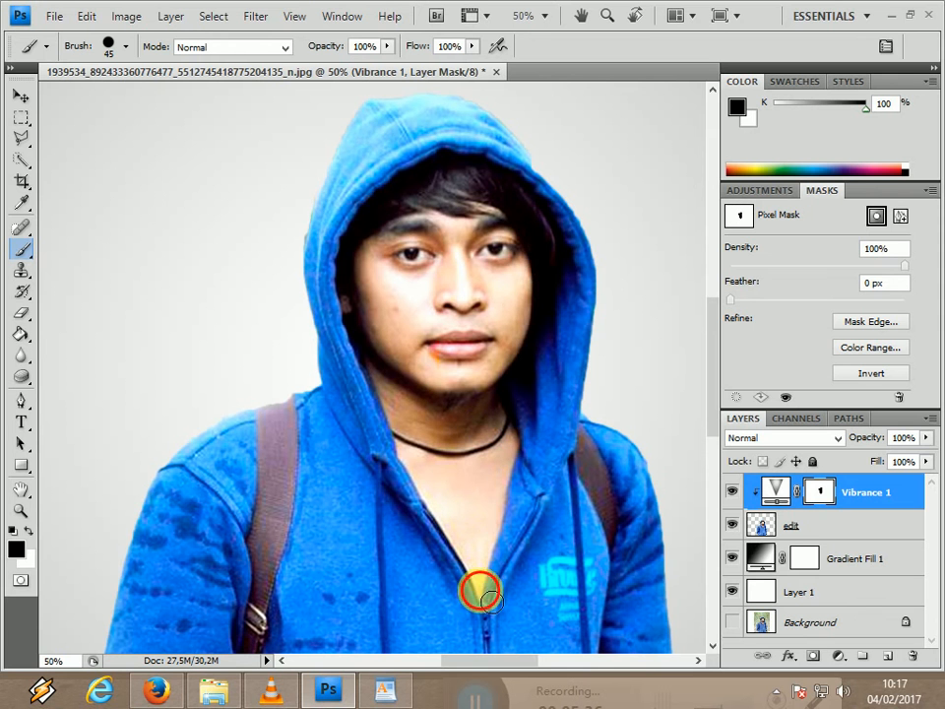
{"action": "mouse_move", "coordinate": [534, 399]}
{"action": "left_mouse_down"}
{"action": "mouse_move", "coordinate": [517, 245]}
{"action": "mouse_move", "coordinate": [513, 369]}
{"action": "mouse_move", "coordinate": [437, 360]}
{"action": "mouse_move", "coordinate": [458, 330]}
{"action": "mouse_move", "coordinate": [483, 335]}
{"action": "mouse_move", "coordinate": [437, 196]}
{"action": "mouse_move", "coordinate": [445, 295]}
{"action": "mouse_move", "coordinate": [431, 281]}
{"action": "left_mouse_up"}
{"action": "scroll", "coordinate": [430, 282], "scroll_direction": "down", "scroll_amount": 3}
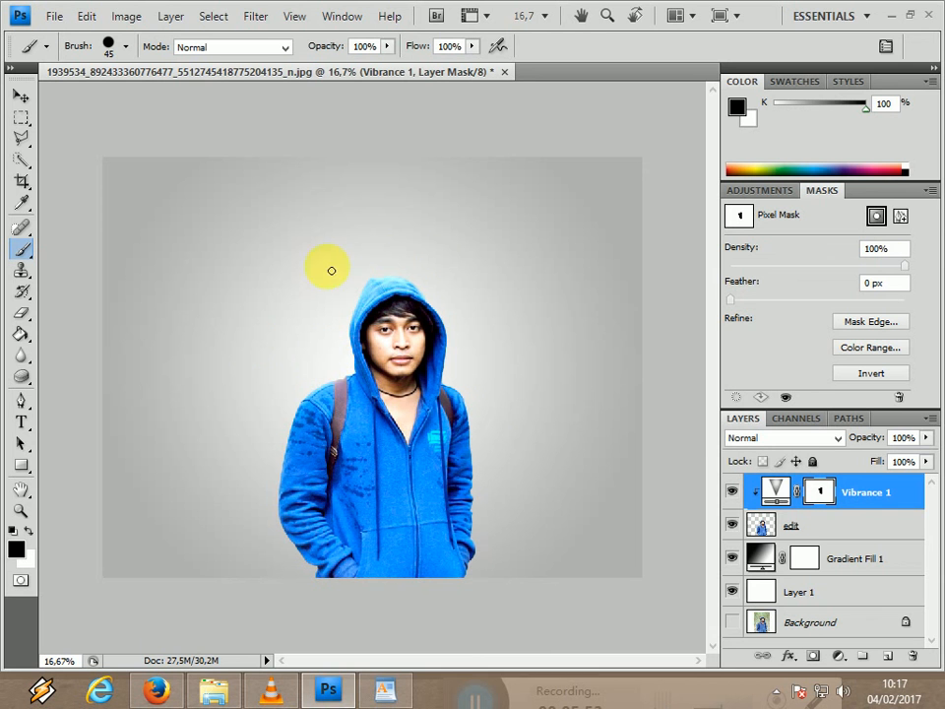
Add a new layer, place it between the edit layer and the gradient fill, and keep the Brush tool active.
{"action": "left_click", "coordinate": [898, 666]}
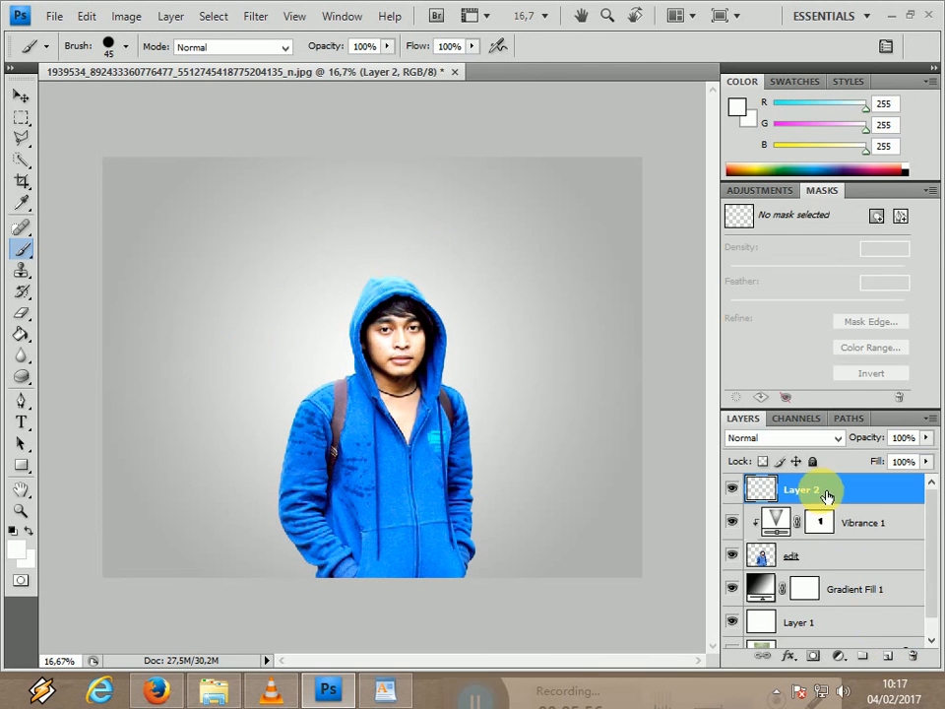
{"action": "left_click_drag", "start_coordinate": [813, 488], "coordinate": [823, 569]}
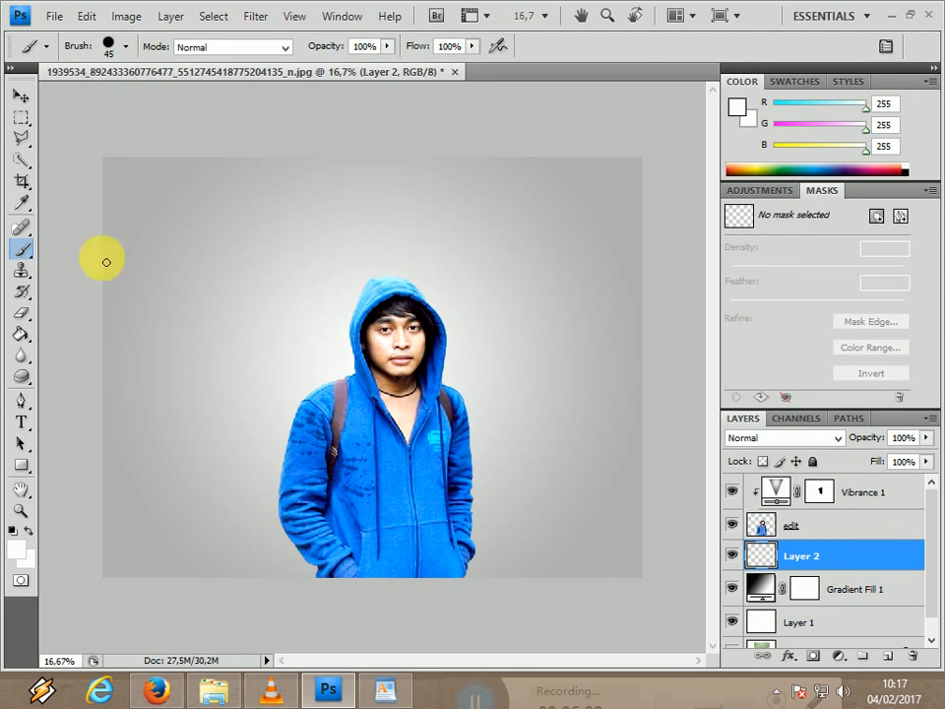
{"action": "right_click", "coordinate": [25, 251]}
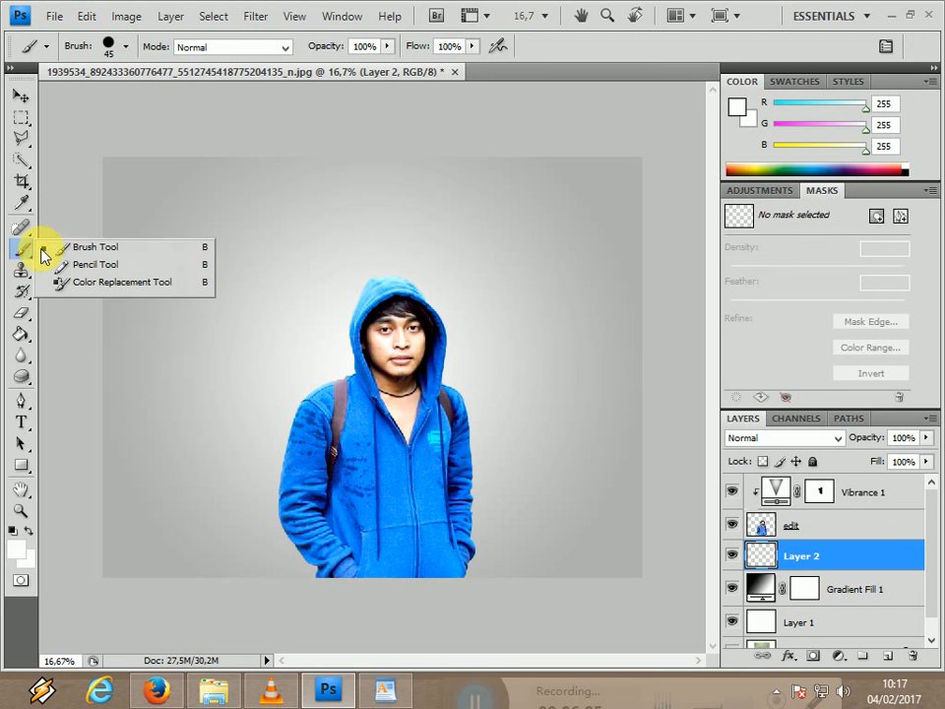
{"action": "left_click", "coordinate": [45, 250]}
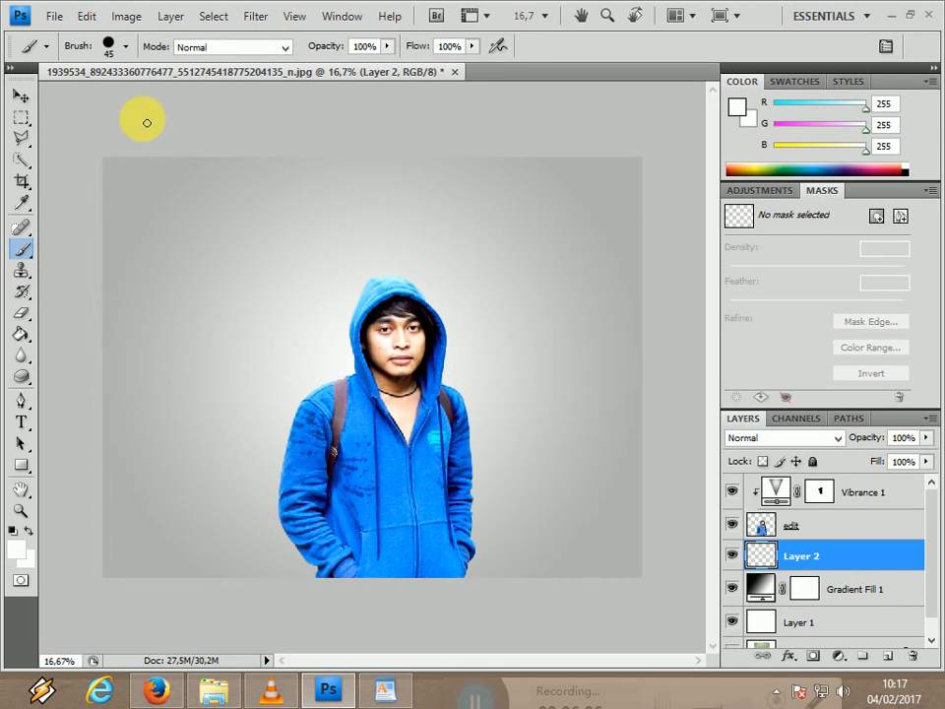
Look through the brush presets and the downloaded brush files in File Explorer, and return to Photoshop.
{"action": "left_click", "coordinate": [128, 49]}
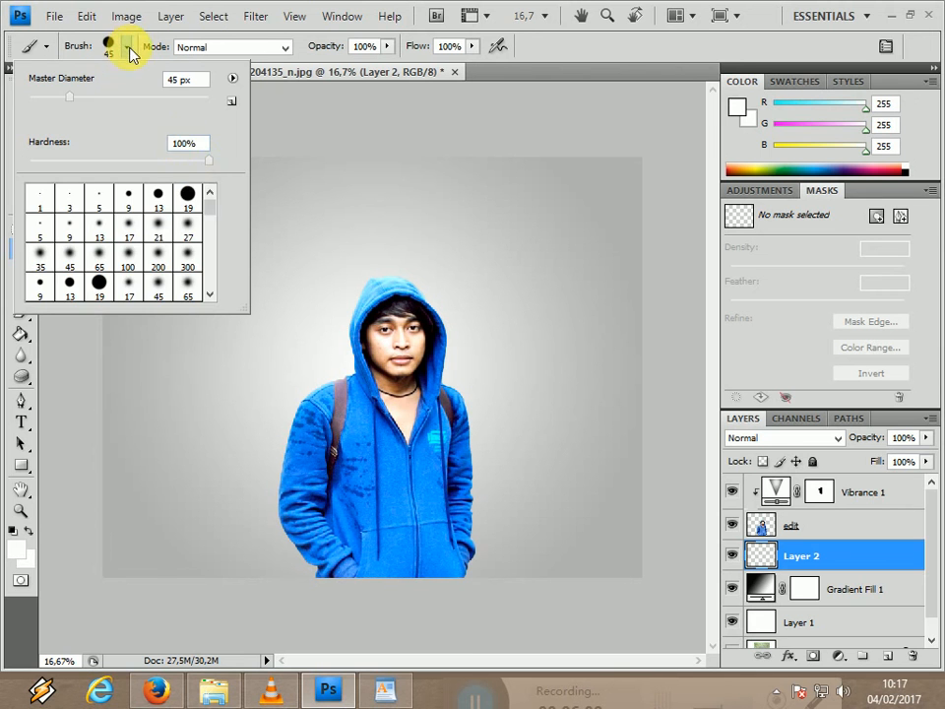
{"action": "scroll", "coordinate": [210, 212], "scroll_direction": "down", "scroll_amount": 3}
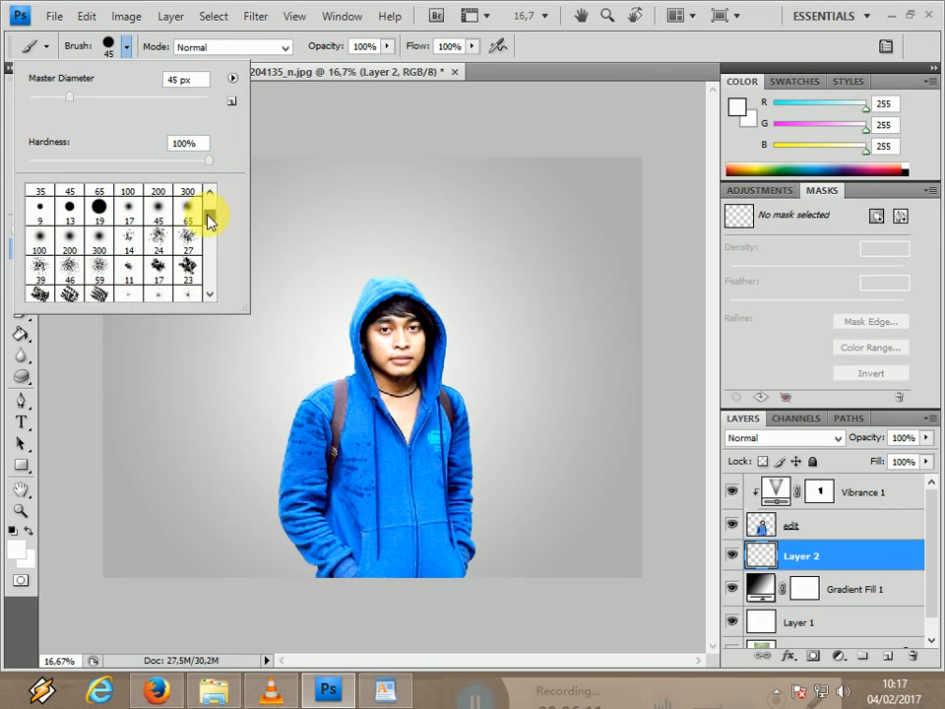
{"action": "scroll", "coordinate": [210, 213], "scroll_direction": "up", "scroll_amount": 3}
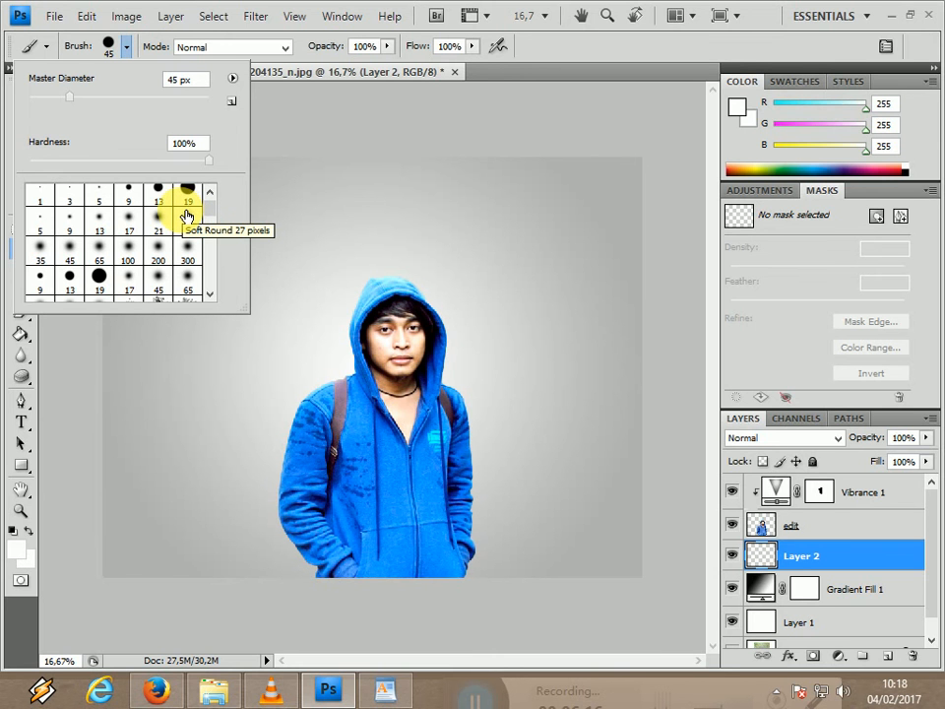
{"action": "left_click", "coordinate": [232, 687]}
{"action": "left_click", "coordinate": [354, 292]}
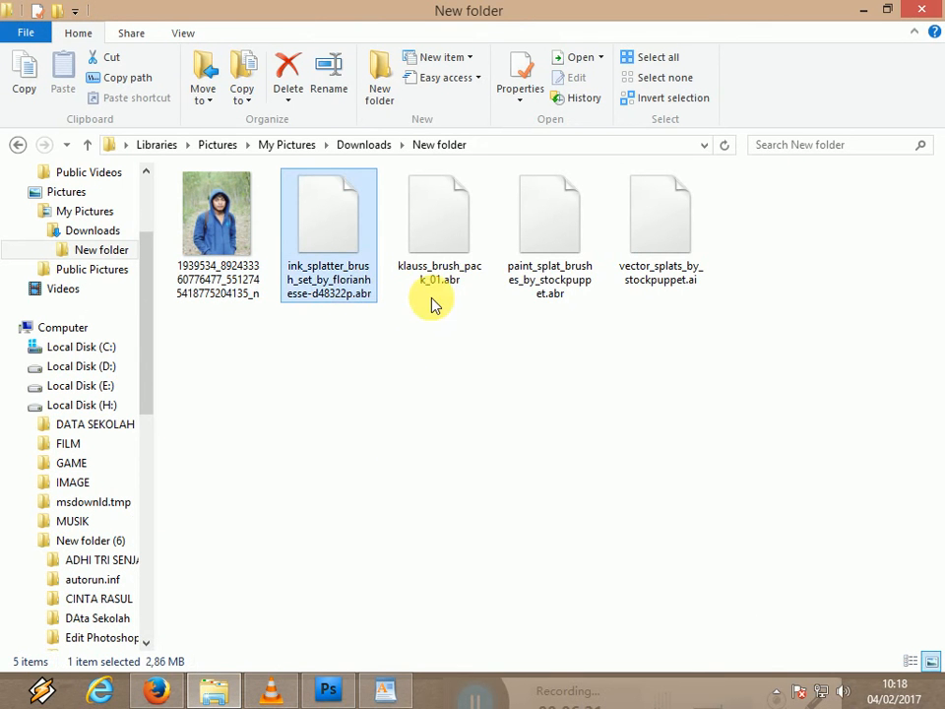
{"action": "left_click", "coordinate": [433, 296]}
{"action": "left_click", "coordinate": [552, 285]}
{"action": "left_click", "coordinate": [700, 250]}
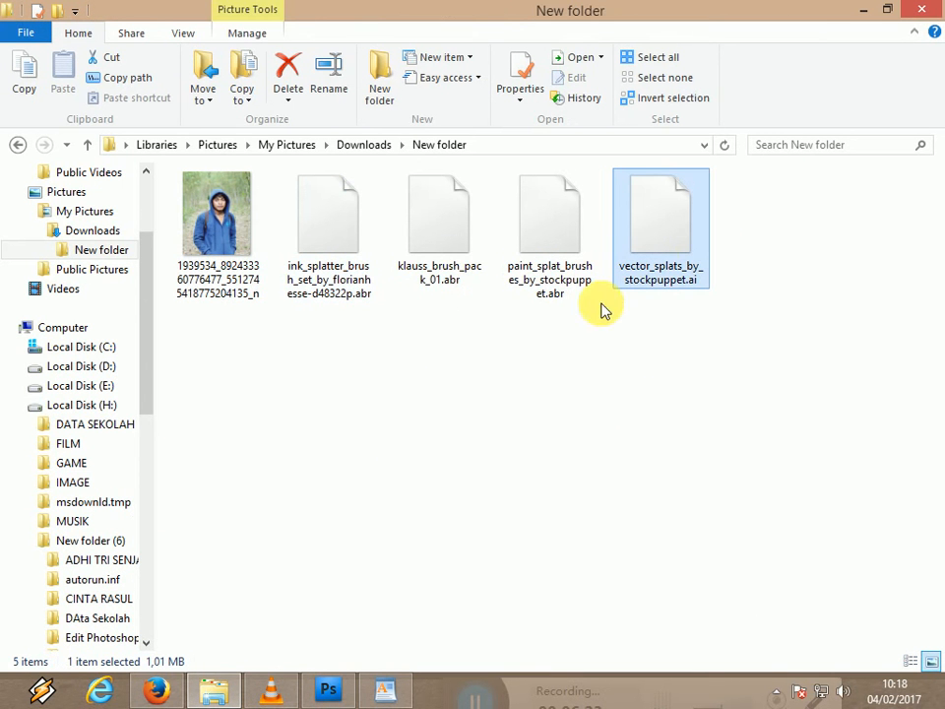
{"action": "left_click", "coordinate": [331, 691]}
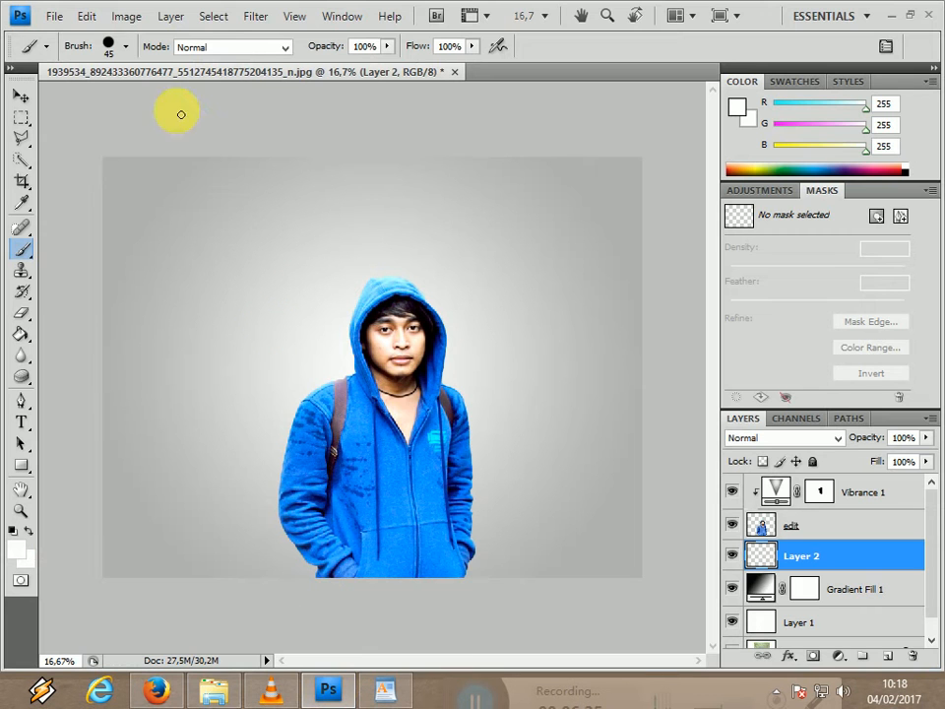
Load the brush set paint_splat_brushes_by_stockpuppet.abr into the brush presets.
{"action": "left_click", "coordinate": [125, 50]}
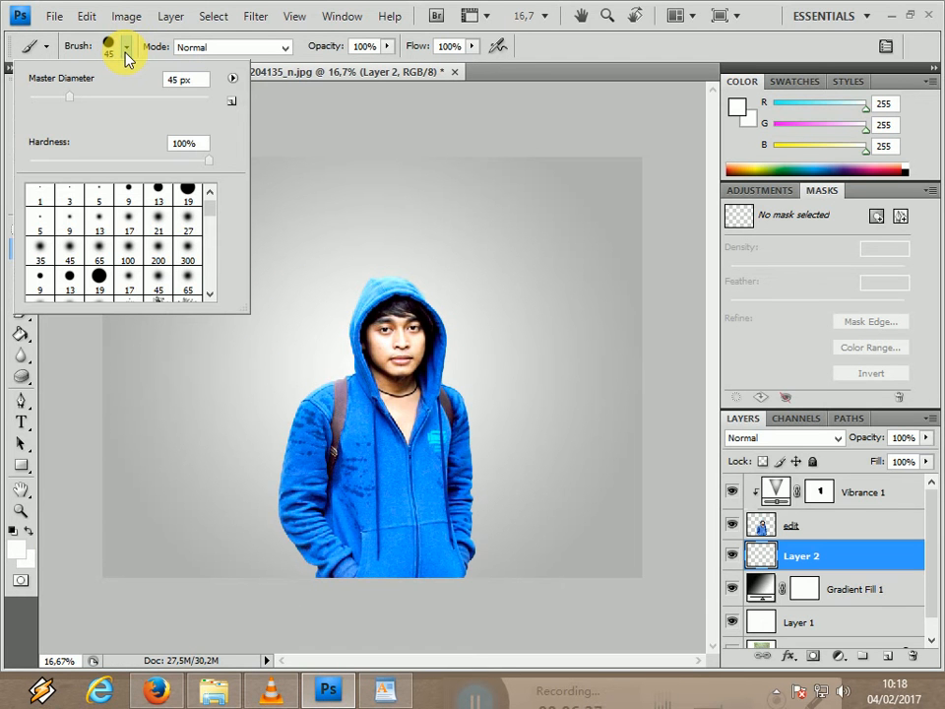
{"action": "left_click", "coordinate": [233, 77]}
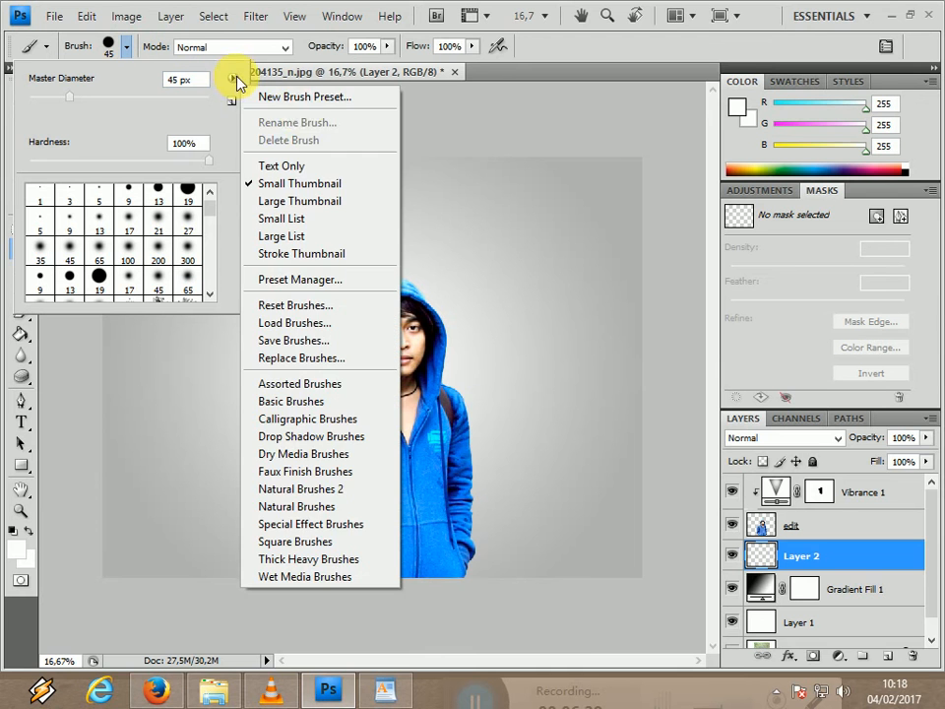
{"action": "left_click", "coordinate": [301, 322]}
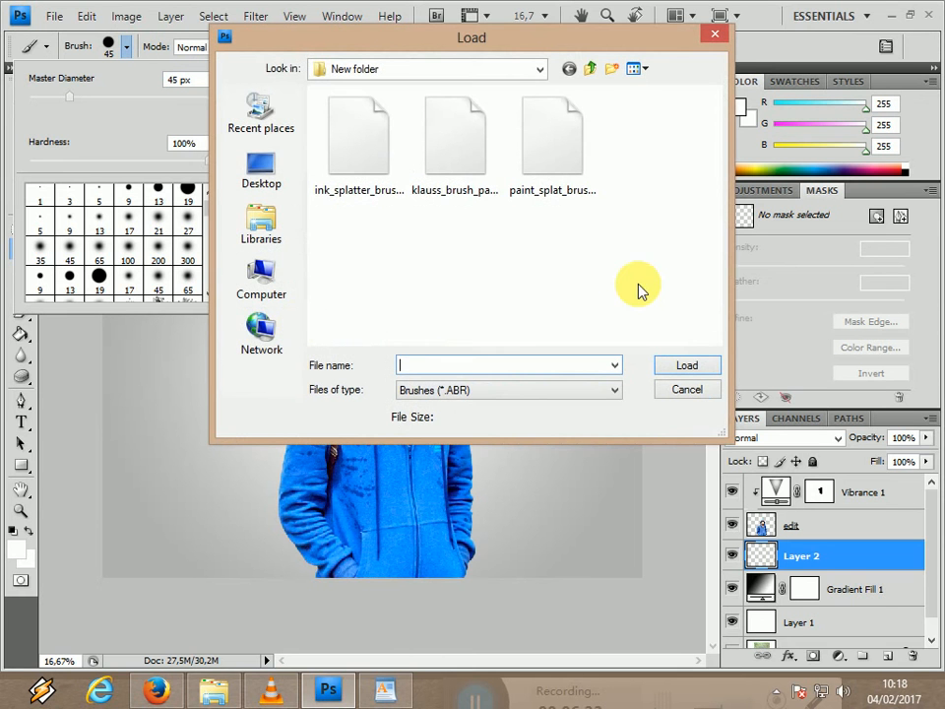
{"action": "left_click", "coordinate": [563, 197]}
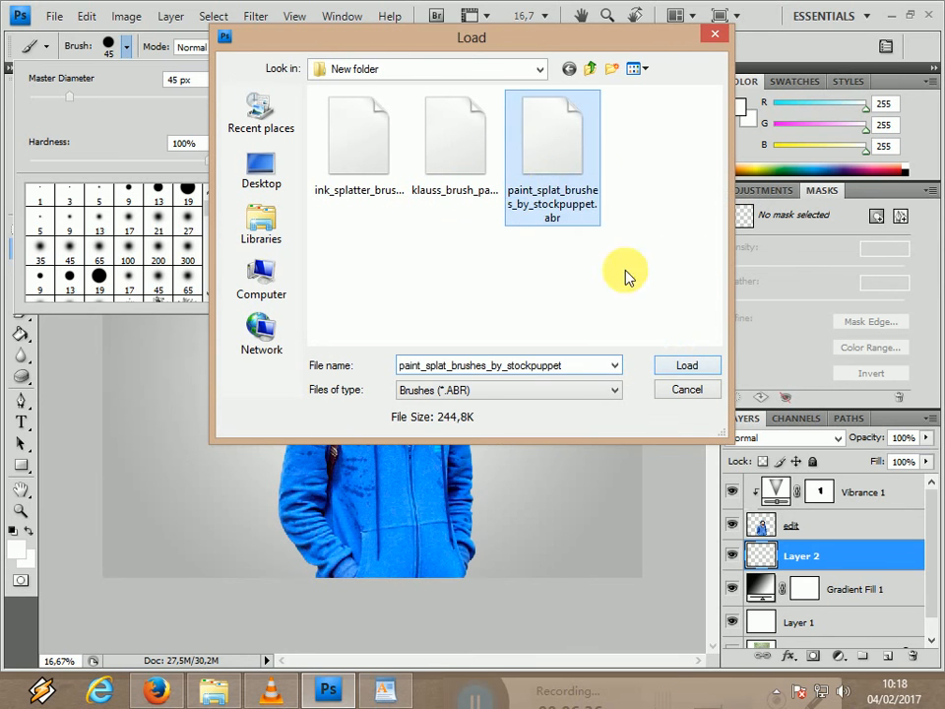
{"action": "left_click", "coordinate": [683, 373]}
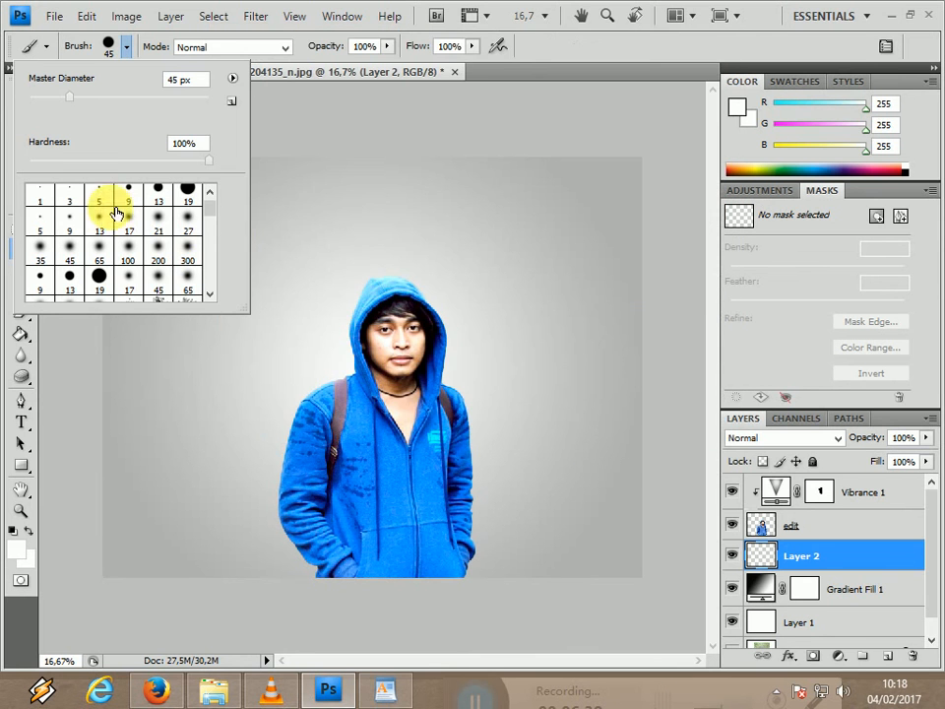
Choose the dripping splatter brush preset labeled 2421 and set its size to 700 px.
{"action": "scroll", "coordinate": [215, 252], "scroll_direction": "down", "scroll_amount": 10}
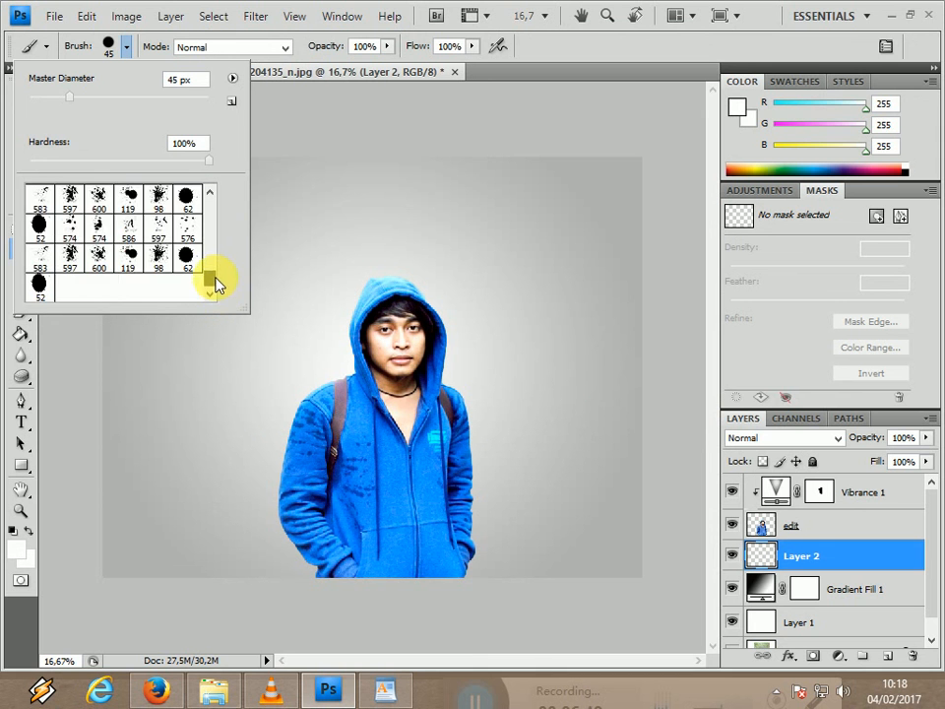
{"action": "left_click_drag", "start_coordinate": [216, 284], "coordinate": [187, 258]}
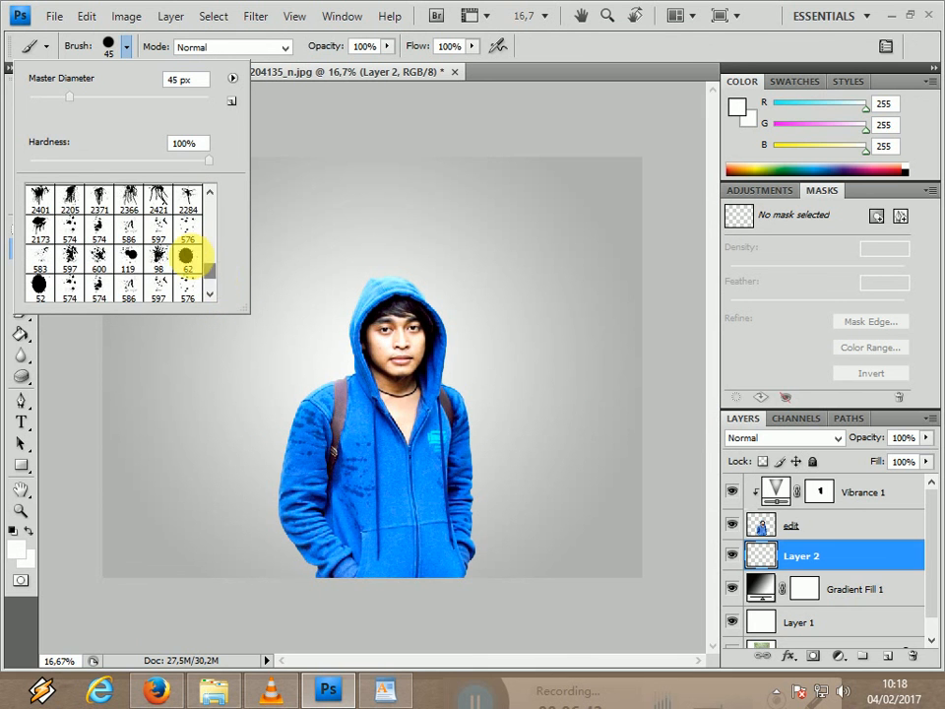
{"action": "scroll", "coordinate": [211, 271], "scroll_direction": "down", "scroll_amount": 4}
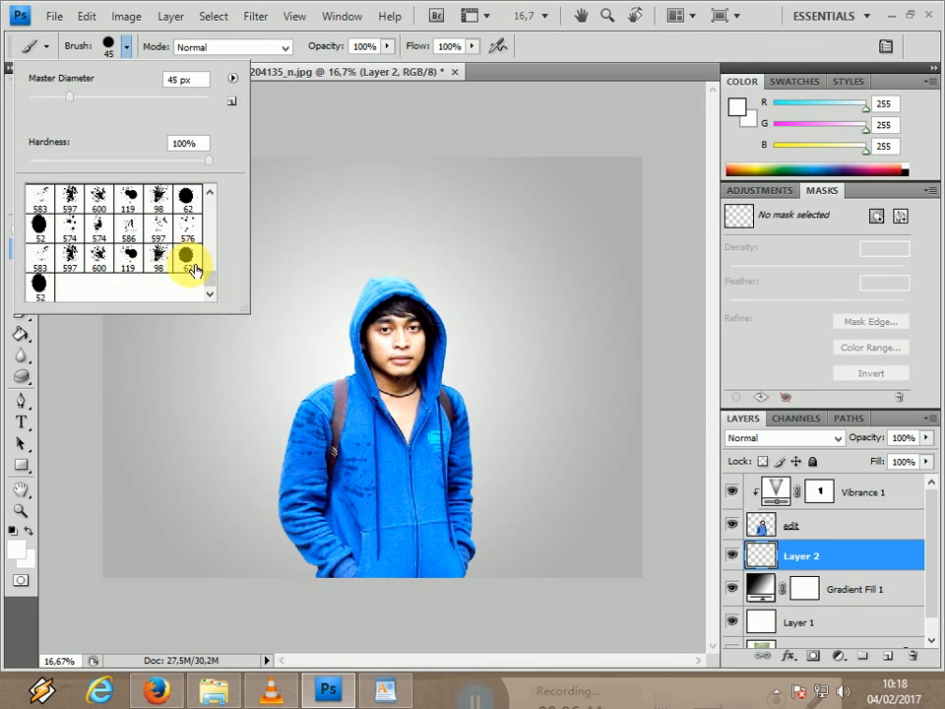
{"action": "left_click_drag", "start_coordinate": [209, 288], "coordinate": [214, 271]}
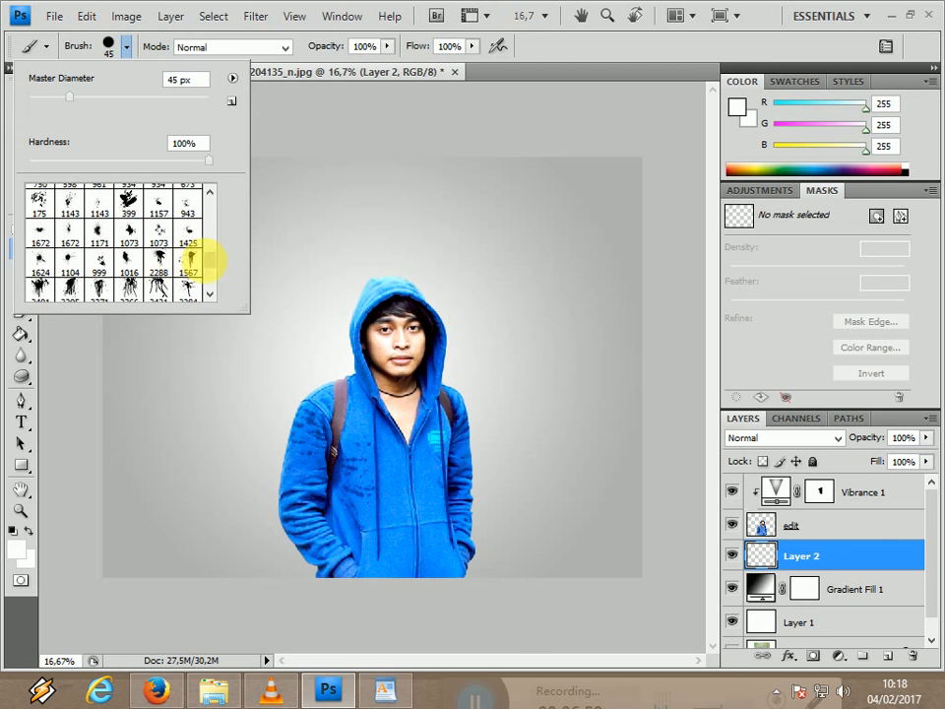
{"action": "left_click_drag", "start_coordinate": [207, 262], "coordinate": [208, 263]}
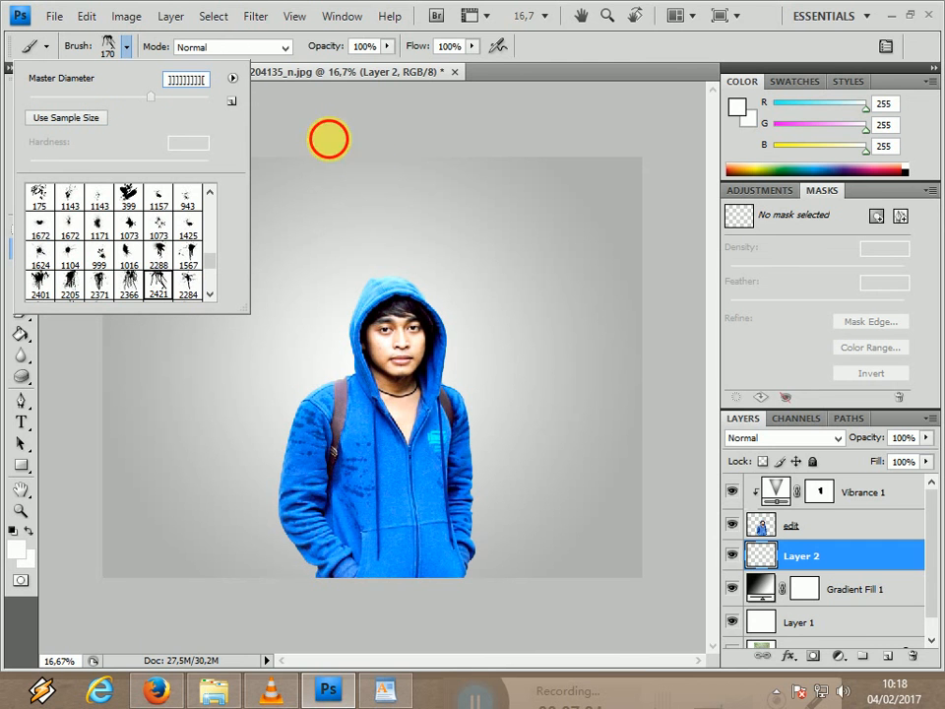
{"action": "left_click", "coordinate": [329, 138]}
{"action": "left_click", "coordinate": [467, 283]}
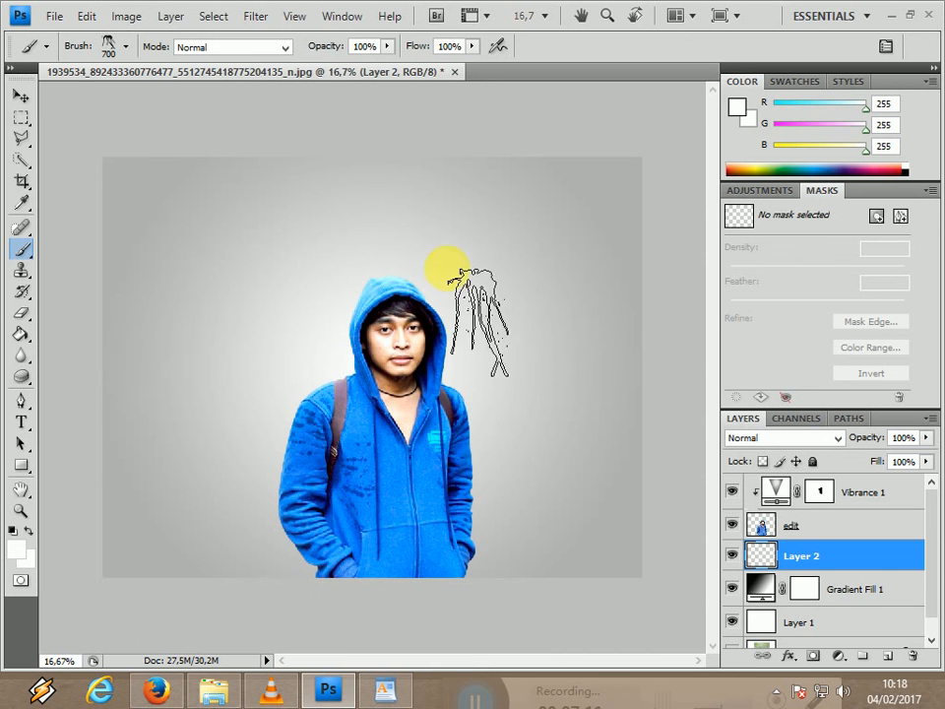
Sample bright blue (RGB 0, 151, 255) from the hoodie as the foreground color and switch back to the Brush tool.
{"action": "left_click", "coordinate": [20, 203]}
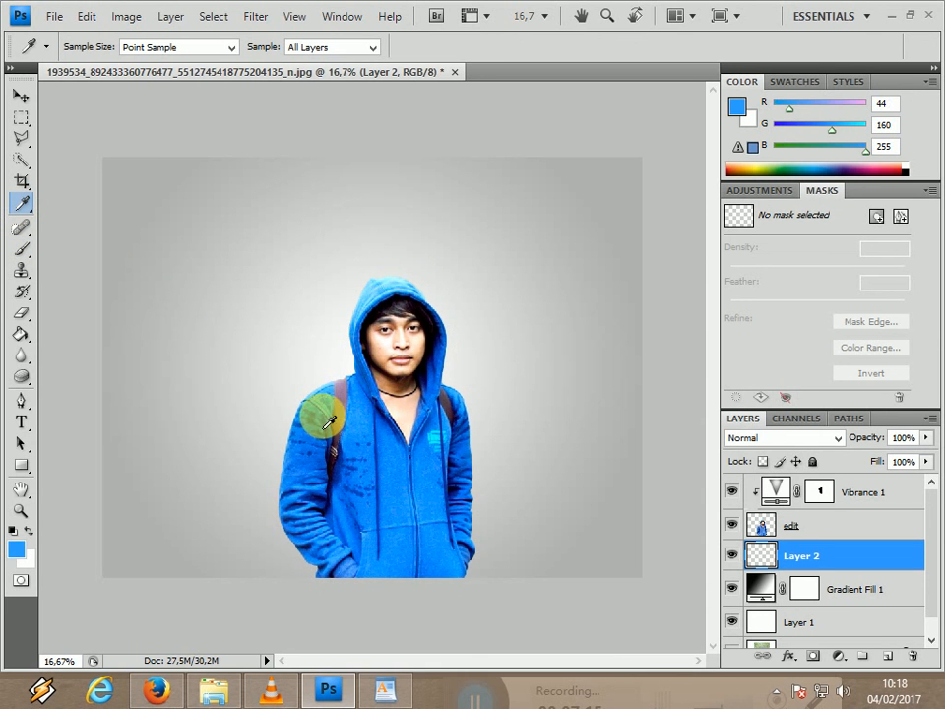
{"action": "right_click", "coordinate": [28, 201]}
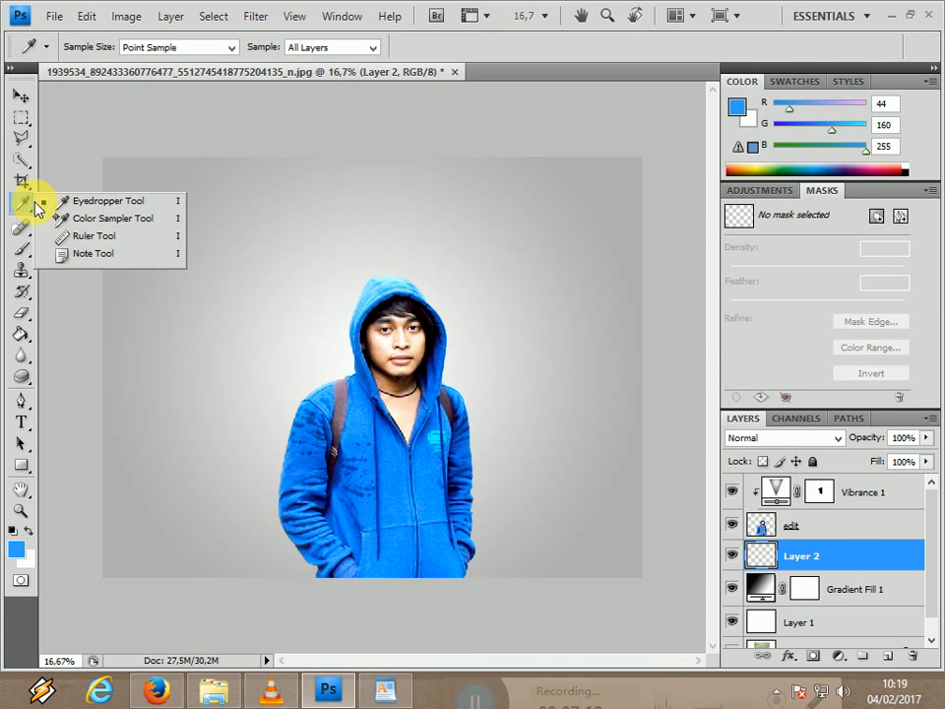
{"action": "left_click", "coordinate": [29, 202]}
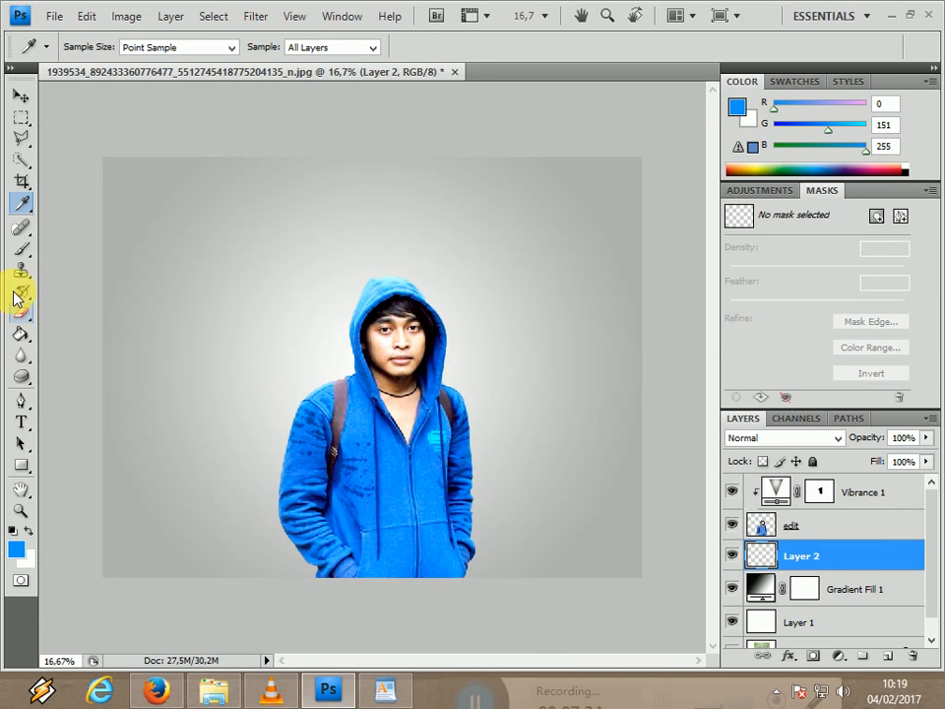
{"action": "left_click", "coordinate": [24, 249]}
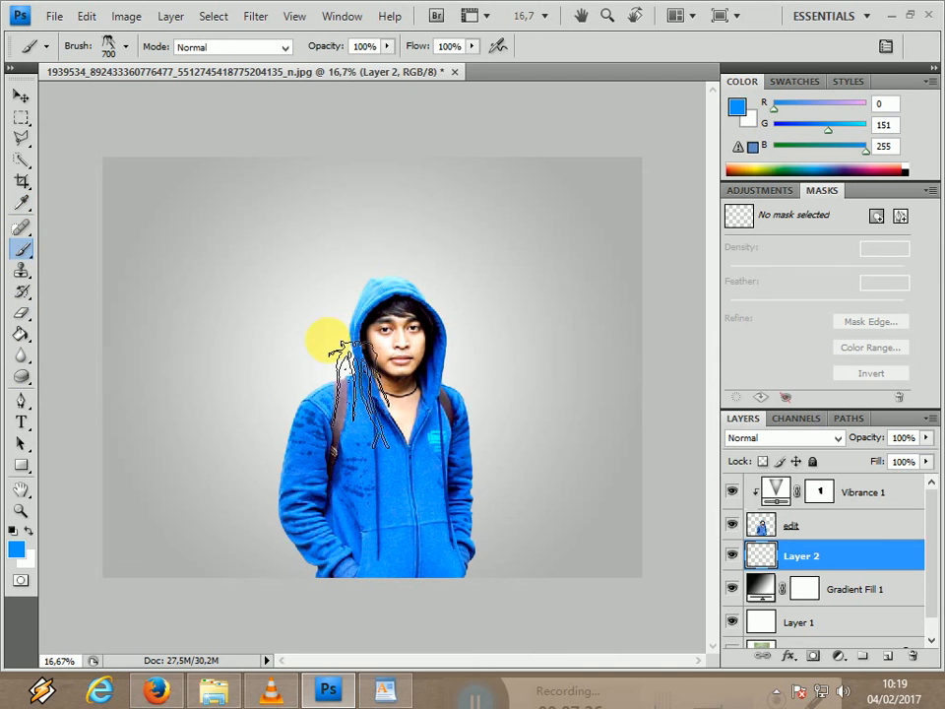
Try stamping a blue dripping splatter beside the hood on Layer 2 and undo it.
{"action": "left_click", "coordinate": [325, 334]}
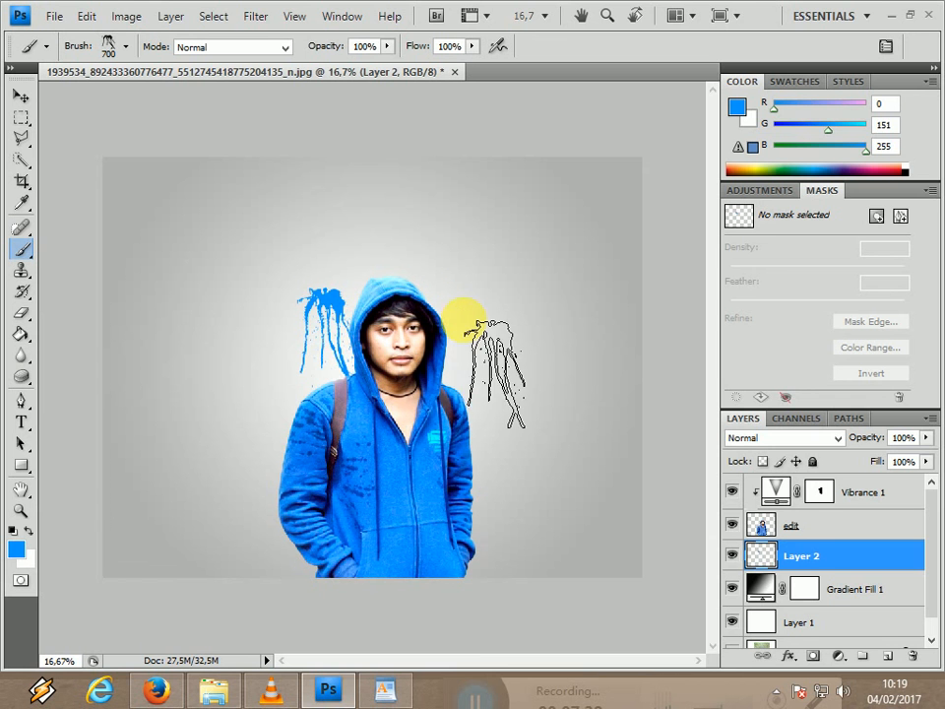
{"action": "key", "text": "ctrl+z"}
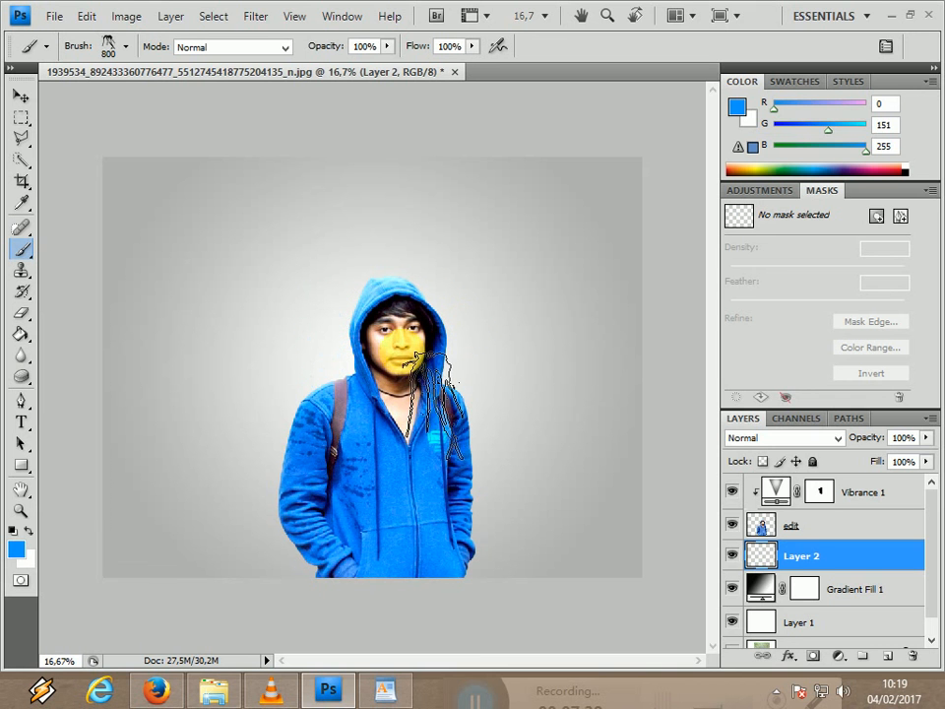
Enlarge the dripping splatter brush to 1500 px and stamp it in blue behind the sleeve on the image's left side.
{"action": "key", "text": "bracketright"}
{"action": "key", "text": "bracketright"}
{"action": "key", "text": "bracketright"}
{"action": "key", "text": "bracketright"}
{"action": "key", "text": "bracketright"}
{"action": "key", "text": "bracketright"}
{"action": "key", "text": "bracketright"}
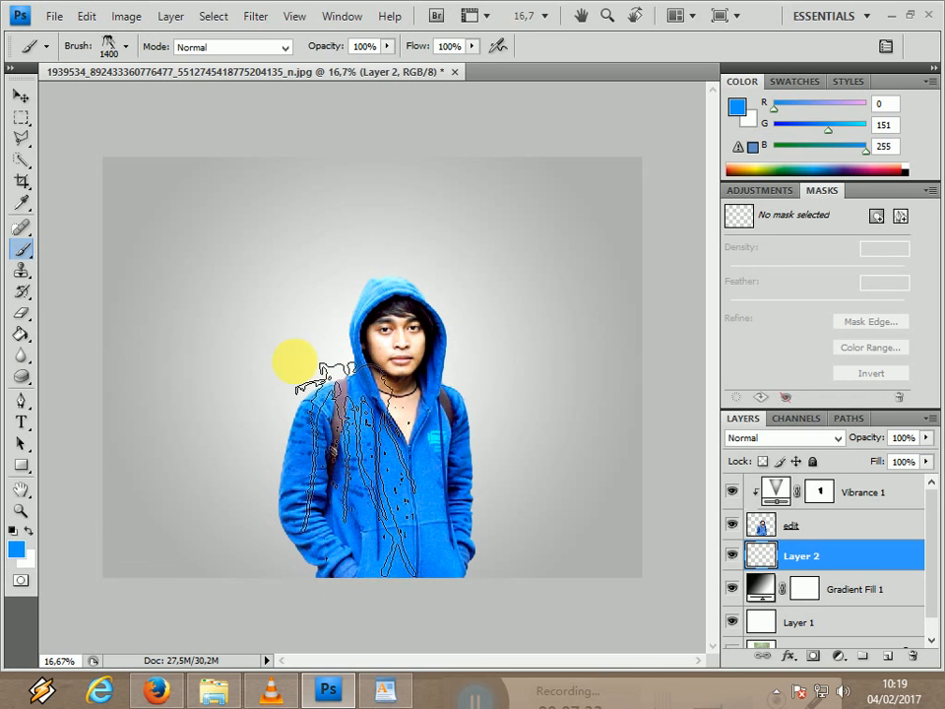
{"action": "left_click", "coordinate": [311, 346]}
{"action": "key", "text": "bracketright"}
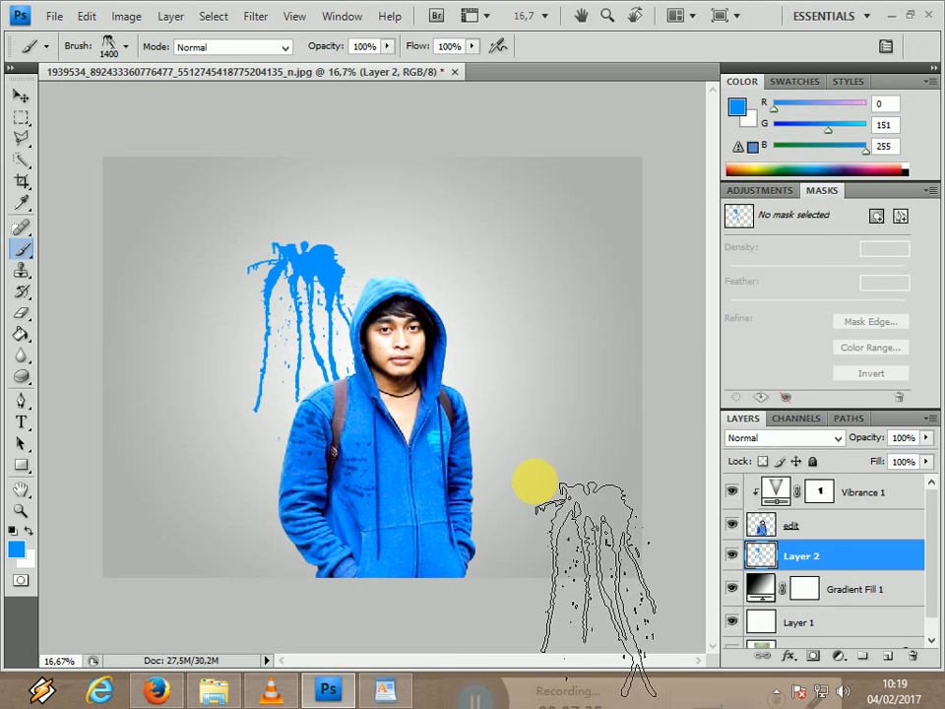
{"action": "key", "text": "ctrl+z"}
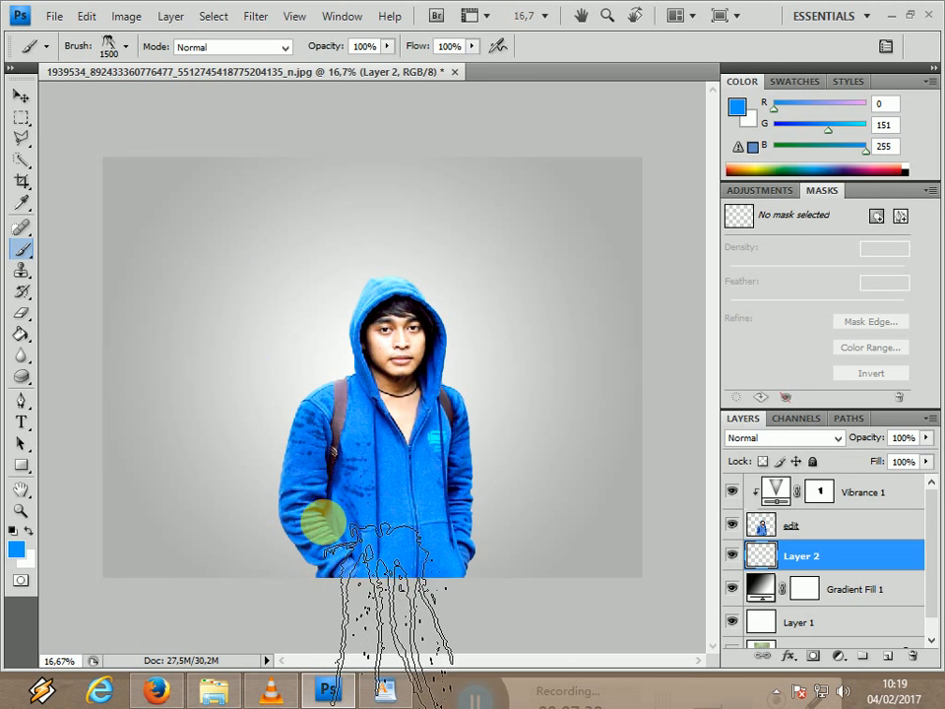
{"action": "left_click", "coordinate": [321, 530]}
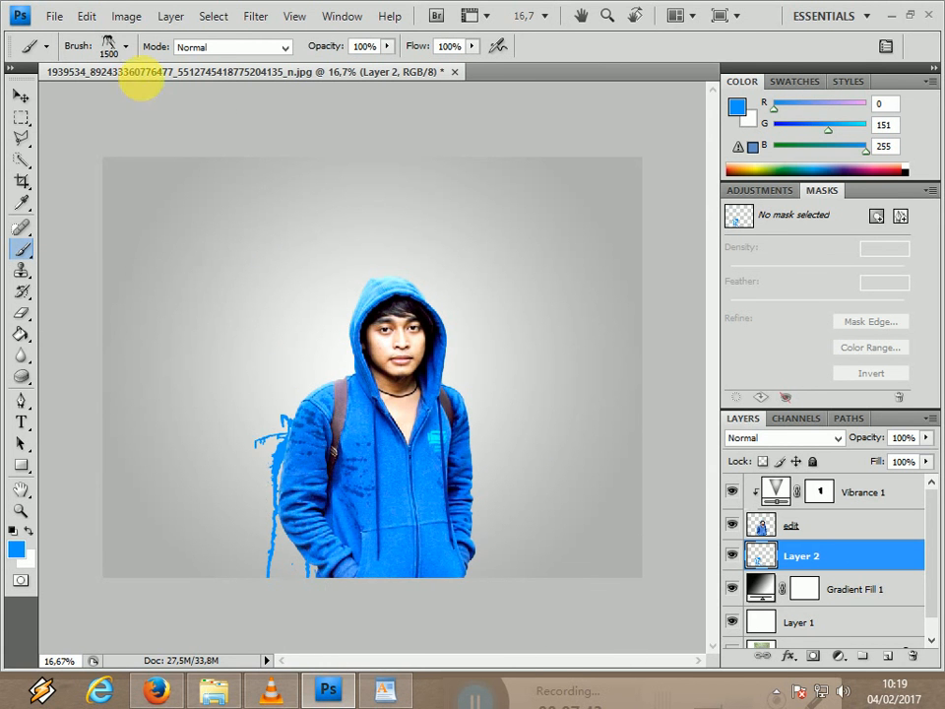
Choose the splatter brush preset labeled 1567 and stamp it in blue behind the man's hood and backpack-side shoulder on Layer 2.
{"action": "left_click", "coordinate": [125, 47]}
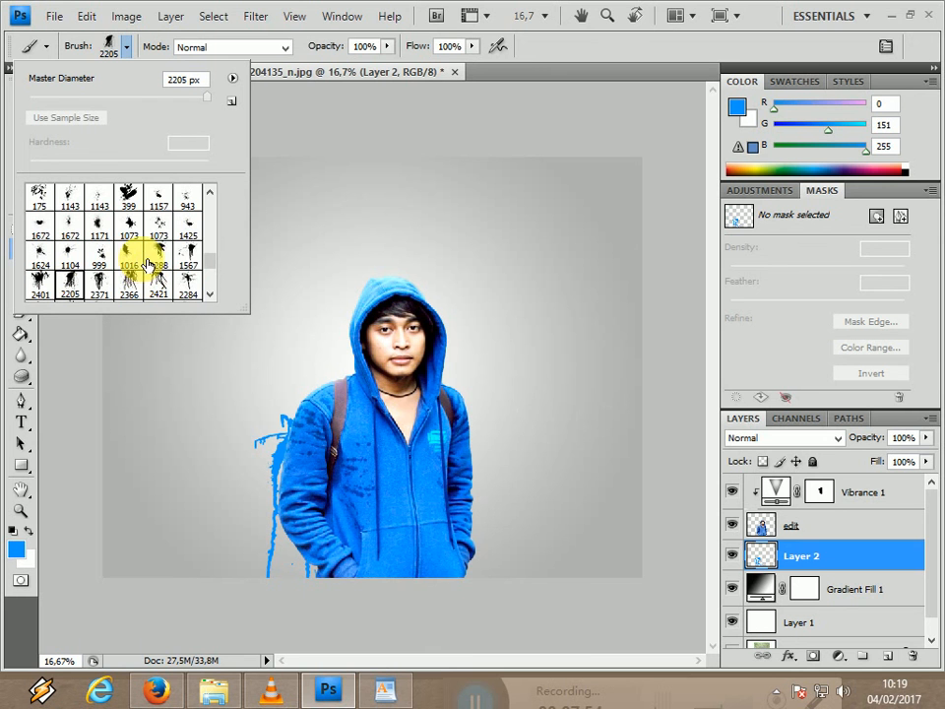
{"action": "left_click", "coordinate": [196, 258]}
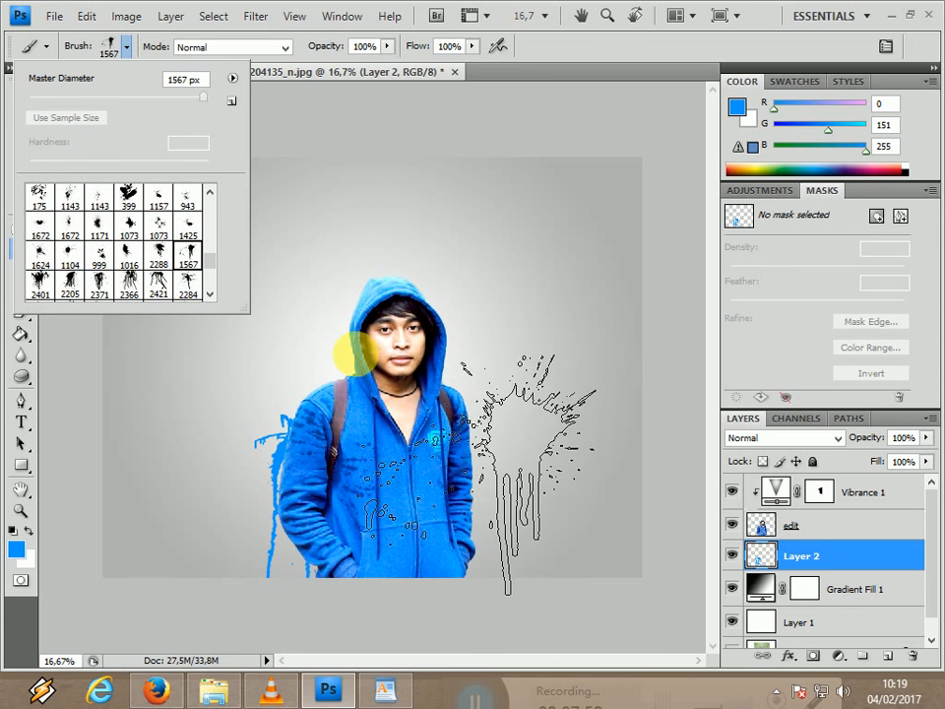
{"action": "left_click", "coordinate": [340, 365]}
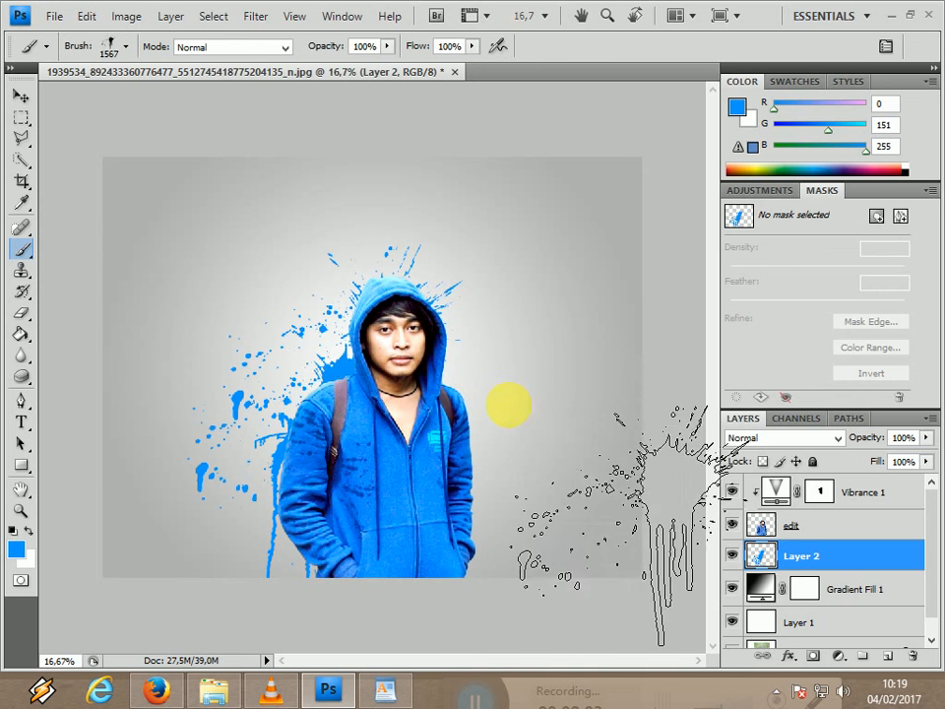
Choose the scattered splatter preset labeled 1073 and stamp it around the hood and behind the shoulder on the image's right side.
{"action": "left_click", "coordinate": [125, 48]}
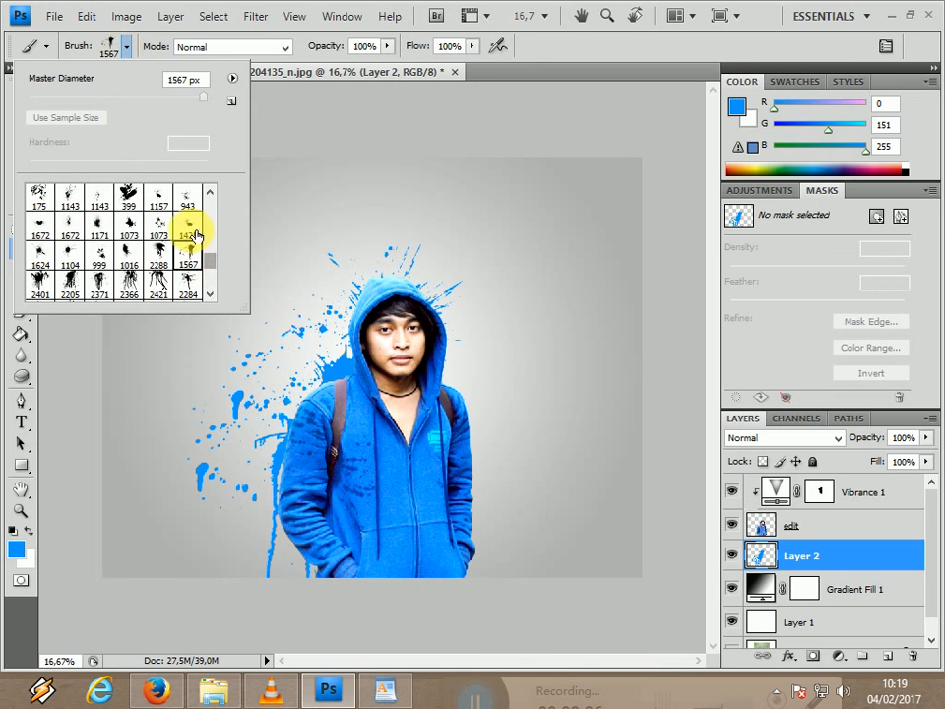
{"action": "left_click", "coordinate": [162, 228]}
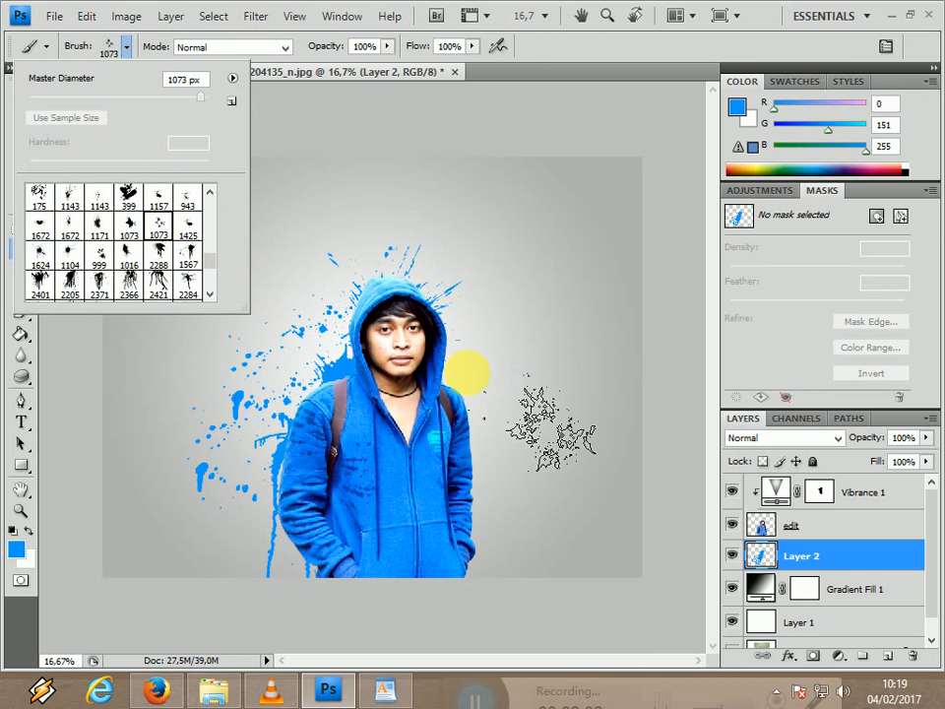
{"action": "left_click", "coordinate": [466, 373]}
{"action": "left_click", "coordinate": [444, 300]}
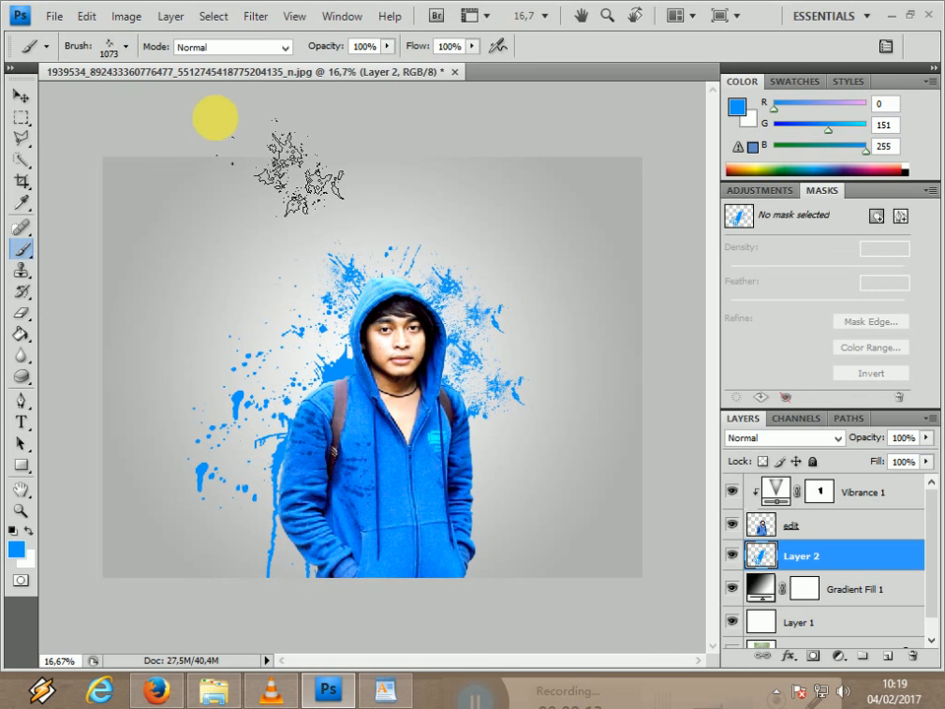
Choose the fine speckle brush preset labeled 1672 and stamp it beside the right-hand sleeve and behind the lower left-hand sleeve.
{"action": "left_click", "coordinate": [127, 48]}
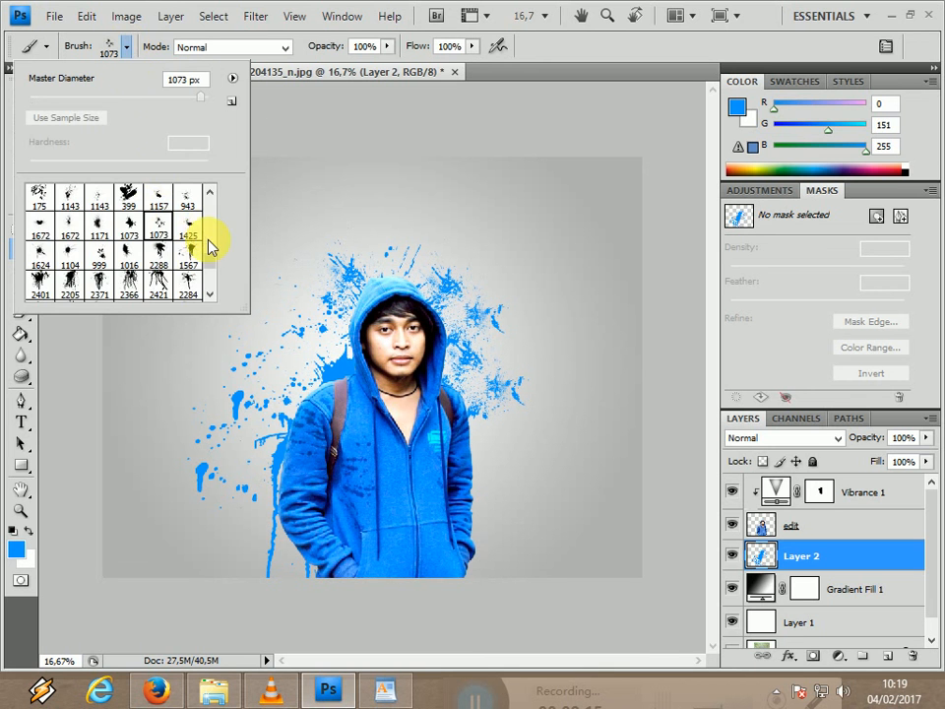
{"action": "left_click", "coordinate": [489, 477]}
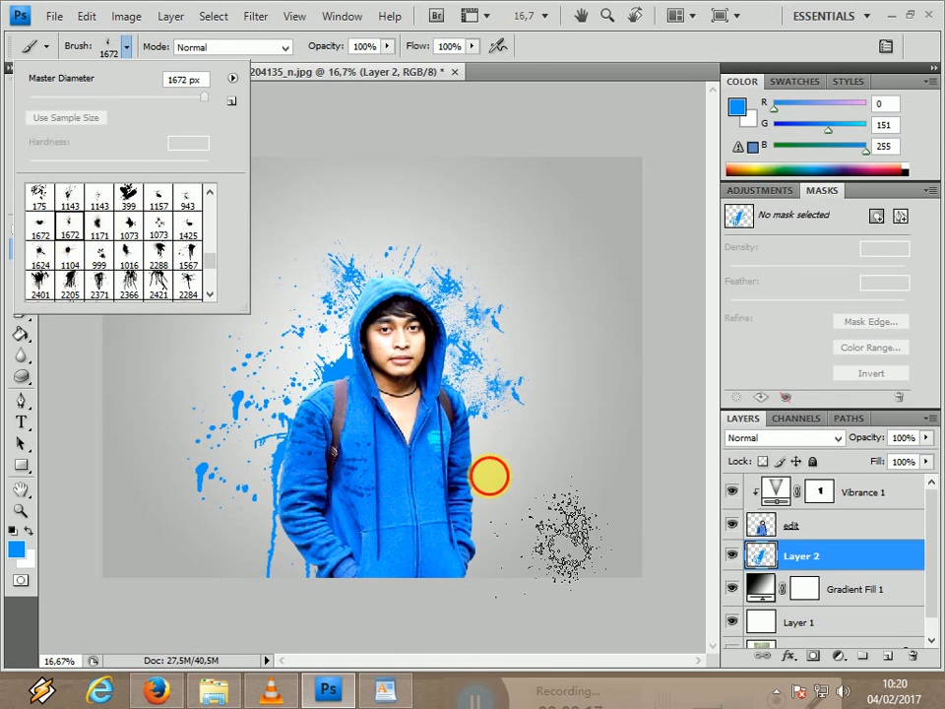
{"action": "left_click", "coordinate": [314, 549]}
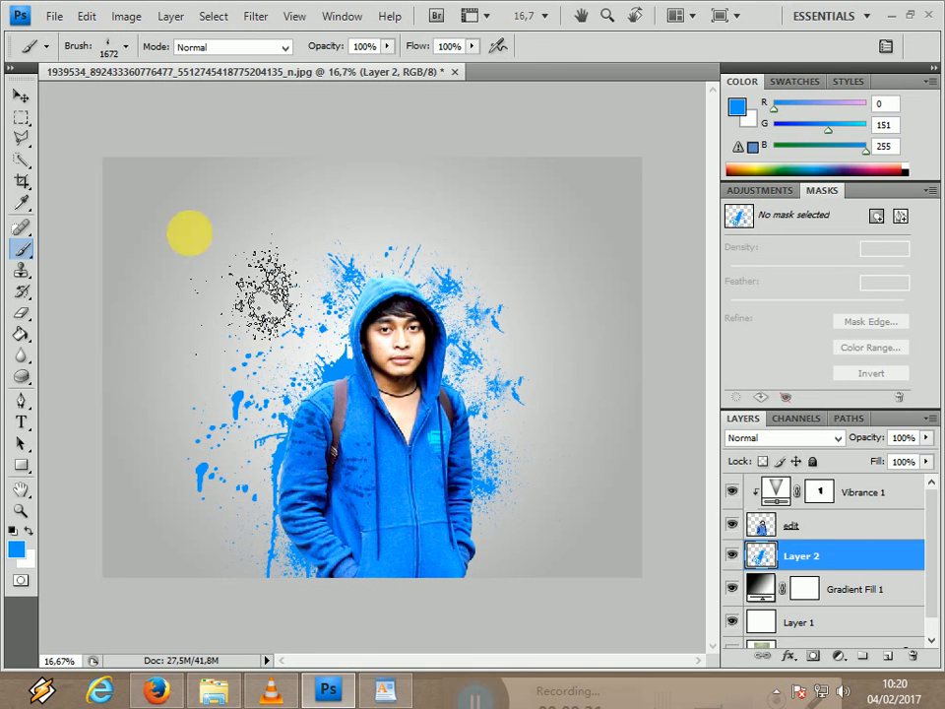
Choose the splatter brush preset labeled 1624 and stamp it behind the hand at the image's lower right.
{"action": "left_click", "coordinate": [127, 48]}
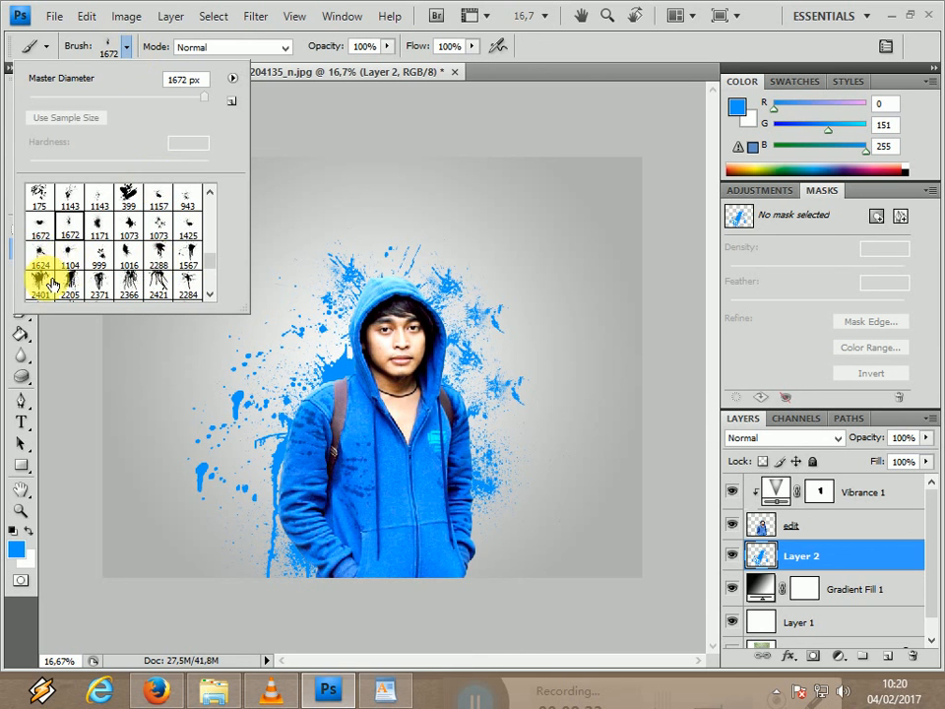
{"action": "left_click", "coordinate": [39, 257]}
{"action": "left_click", "coordinate": [475, 553]}
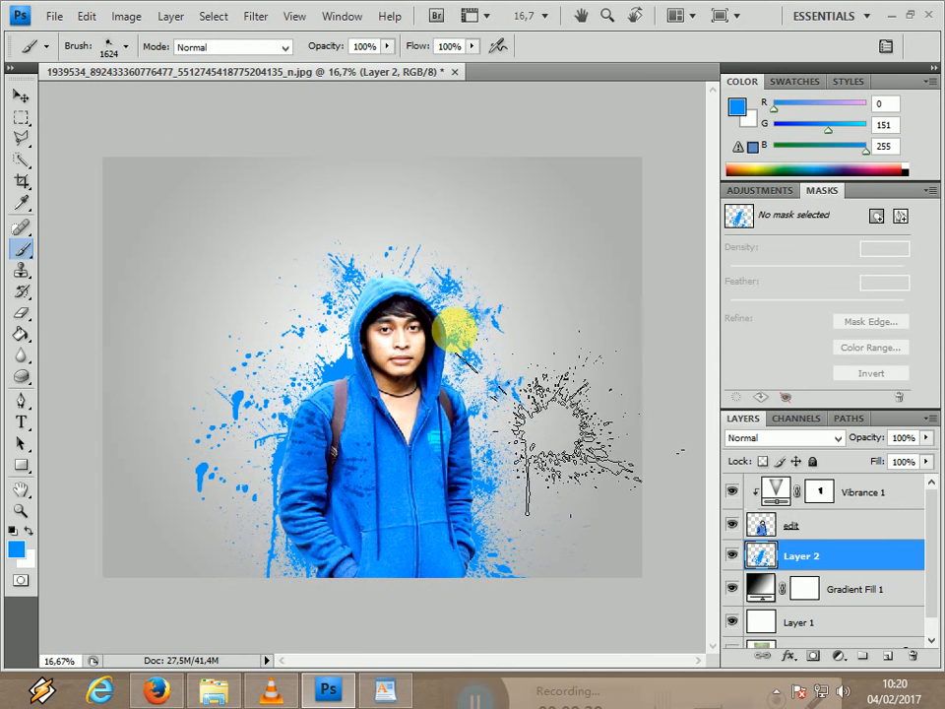
Choose the splatter brush preset labeled 1157 and stamp it above the hood and behind both shoulders.
{"action": "left_click", "coordinate": [123, 49]}
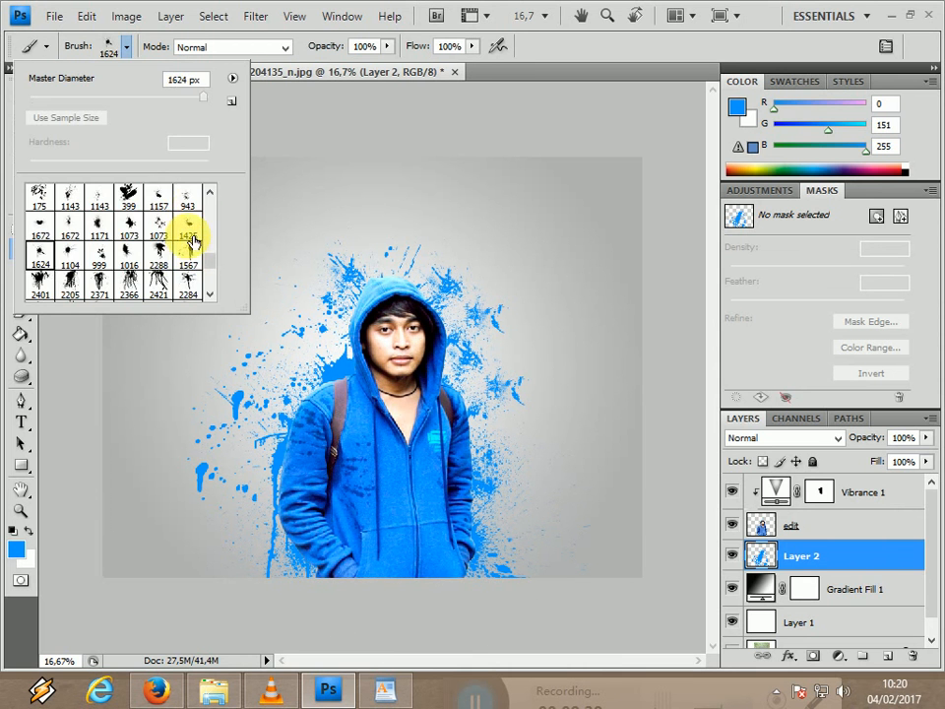
{"action": "left_click", "coordinate": [161, 202]}
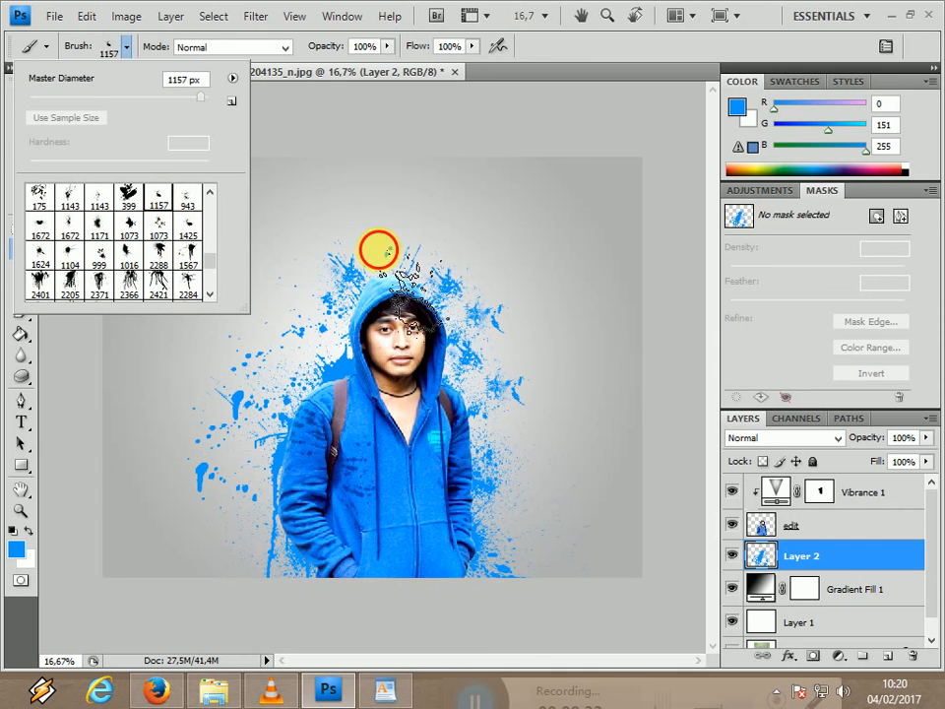
{"action": "left_click", "coordinate": [379, 250]}
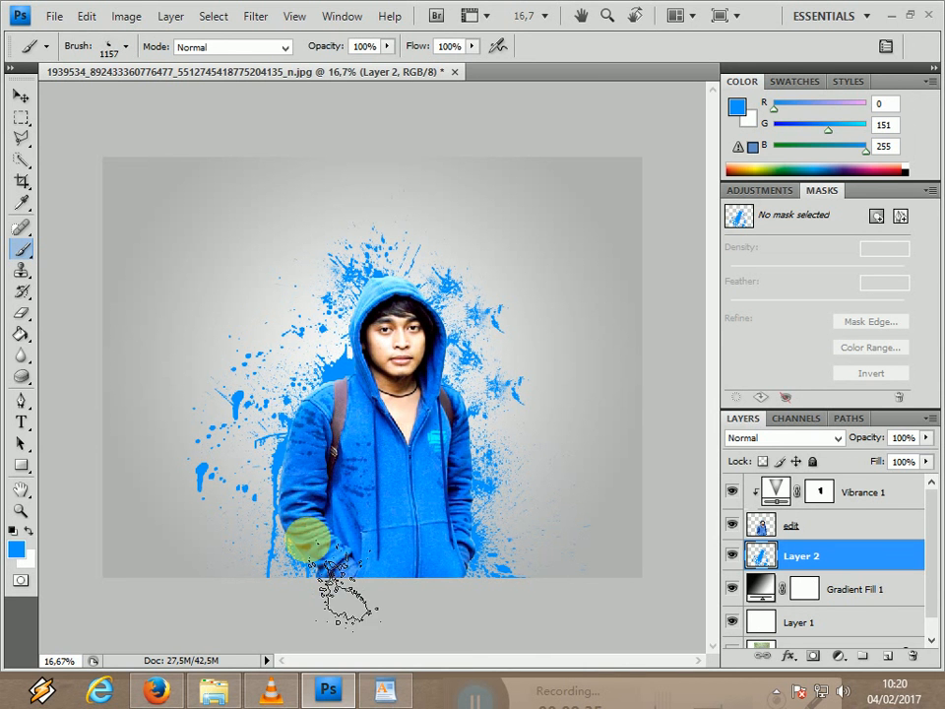
{"action": "left_click", "coordinate": [302, 387]}
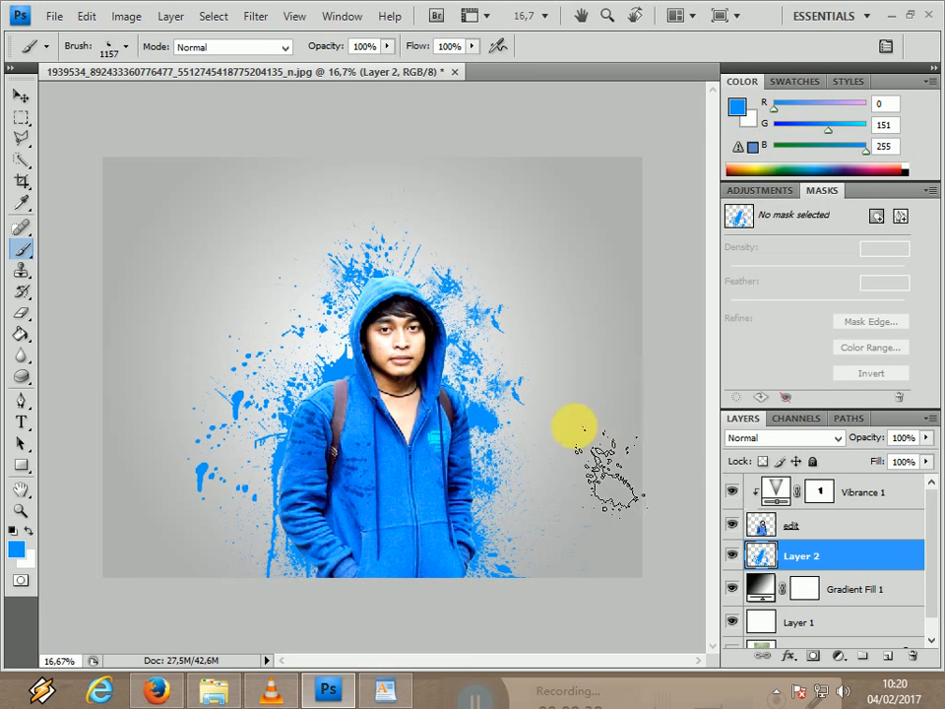
Switch back to the scattered preset labeled 1073 and fill the areas along both sides of the man with more blue splatters.
{"action": "left_click", "coordinate": [108, 50]}
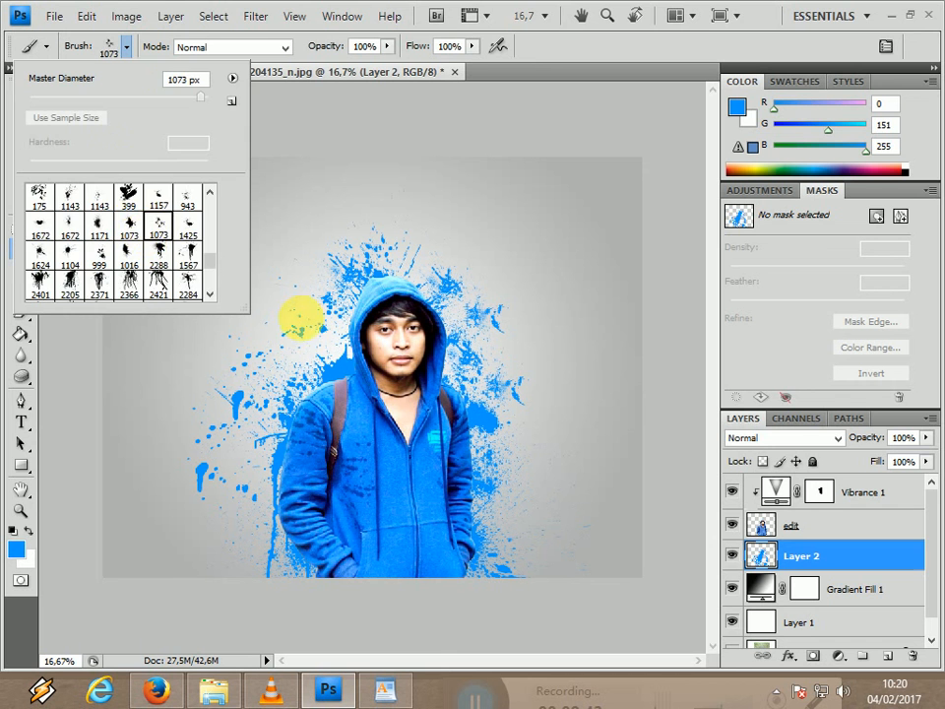
{"action": "left_click", "coordinate": [295, 337]}
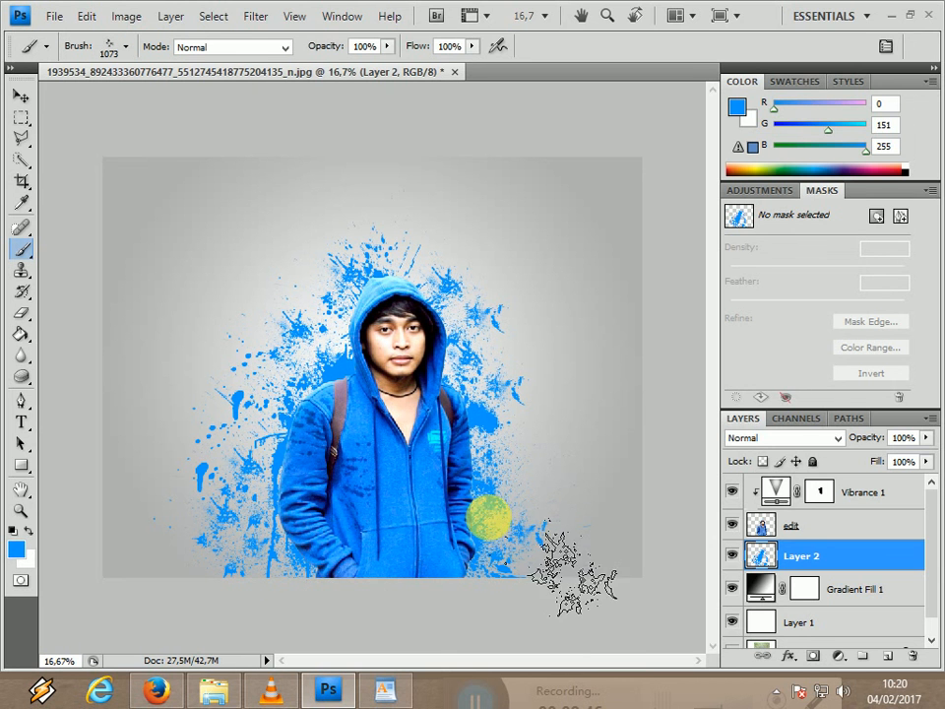
{"action": "left_click", "coordinate": [268, 414]}
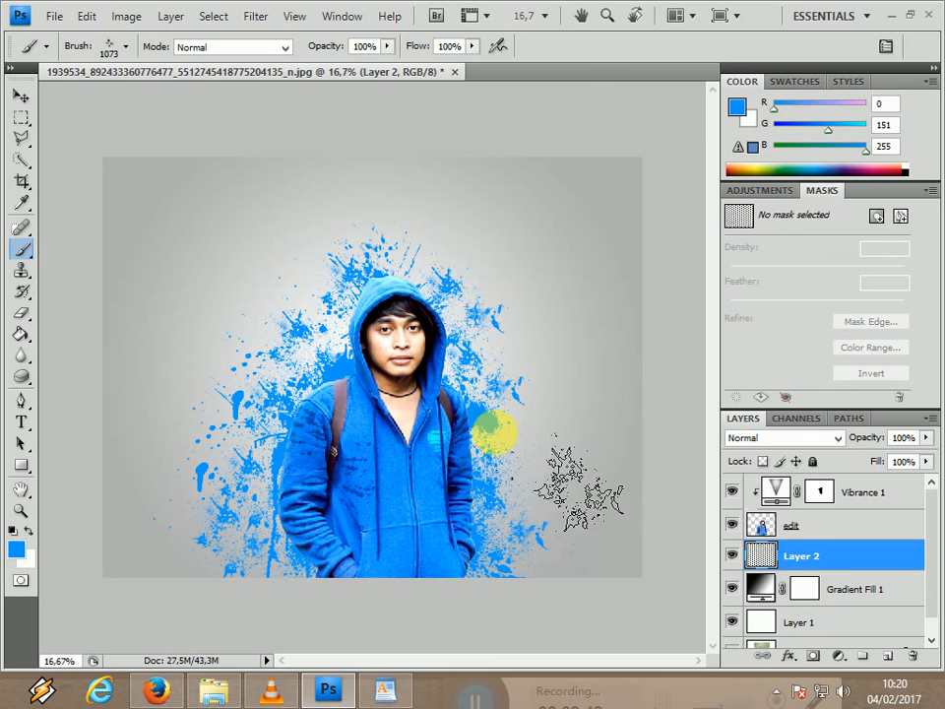
{"action": "left_click", "coordinate": [506, 401]}
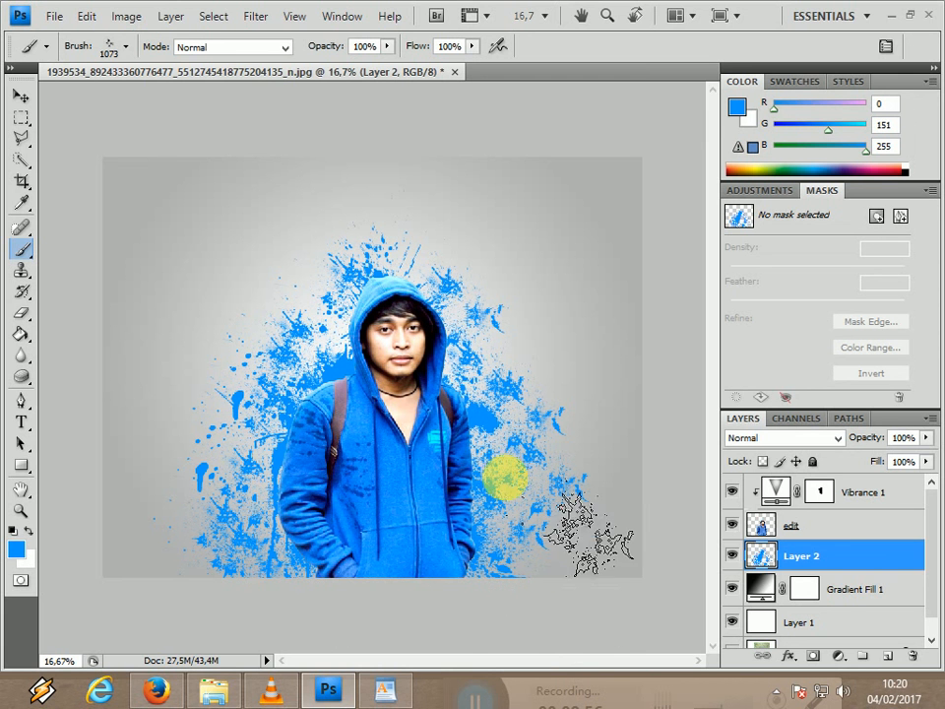
Select the edit layer and switch to the Eraser tool.
{"action": "left_click", "coordinate": [833, 527]}
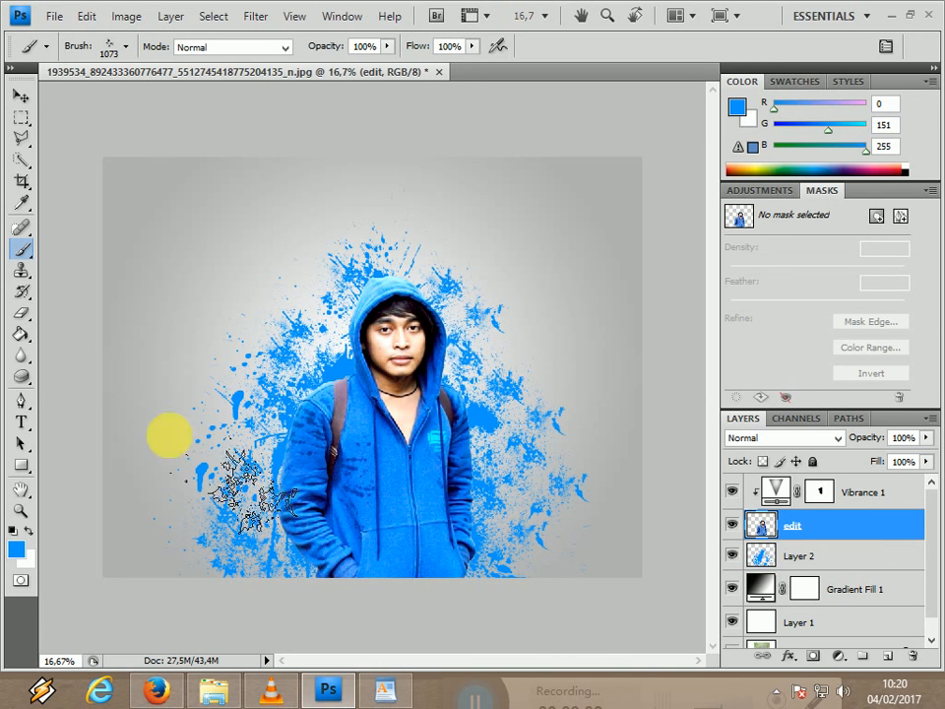
{"action": "left_click", "coordinate": [22, 315]}
{"action": "right_click", "coordinate": [22, 315]}
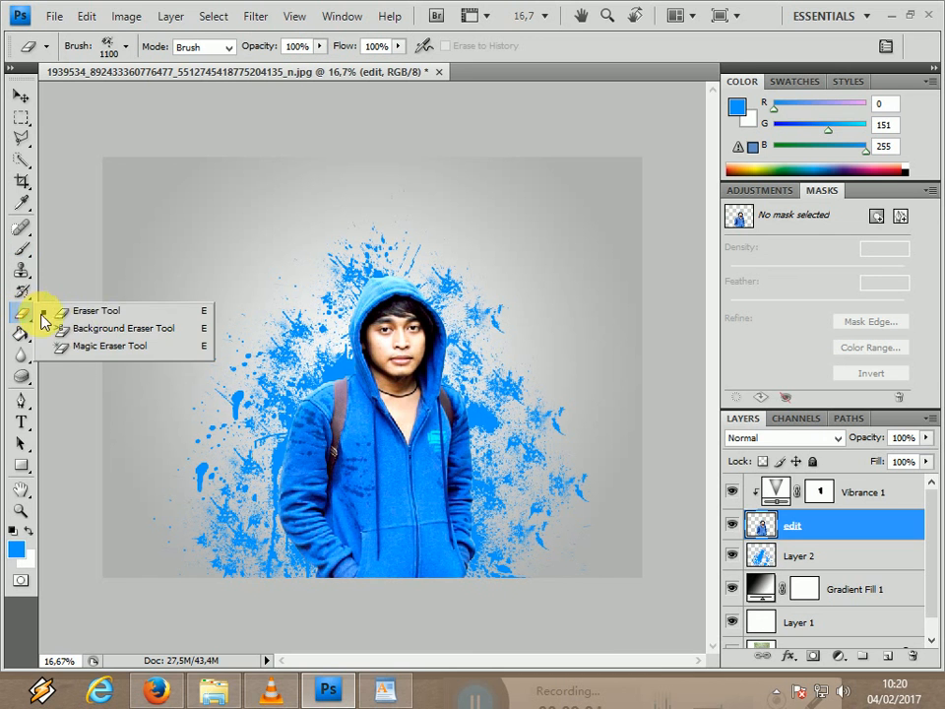
{"action": "left_click", "coordinate": [69, 312]}
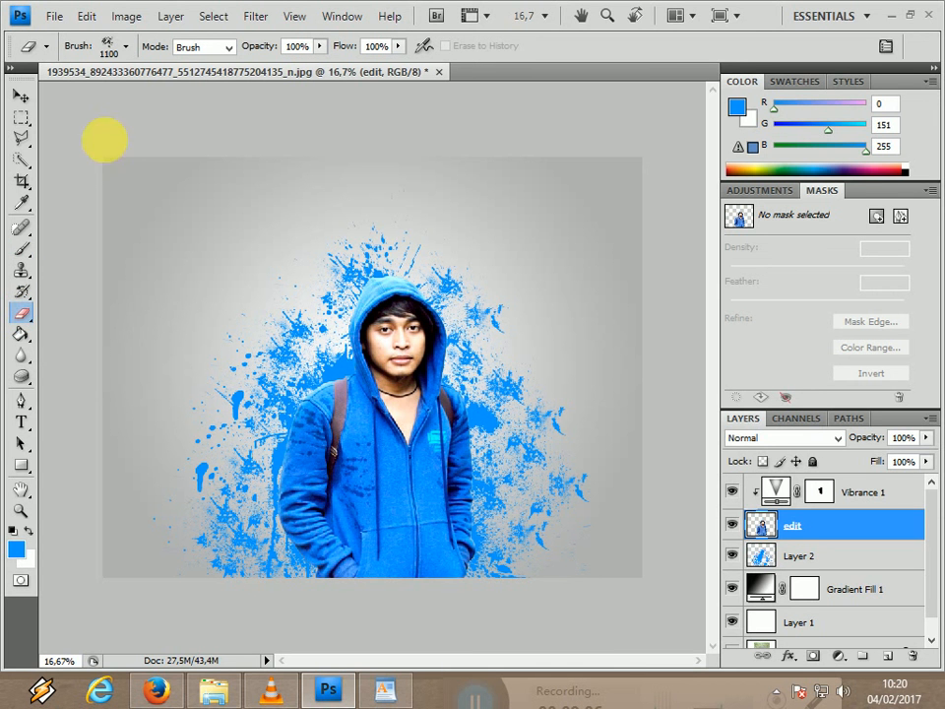
Erase splatter-shaped bits from the outer edge of the hoodie's left-hand sleeve and shoulder with the 1100 px splatter tip.
{"action": "left_click", "coordinate": [129, 49]}
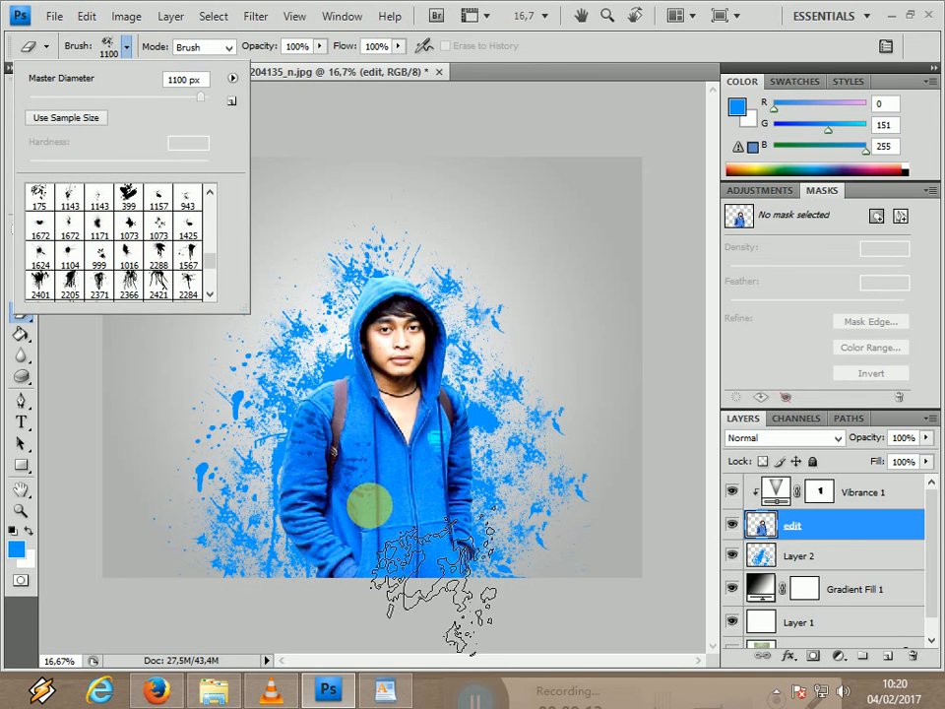
{"action": "left_click", "coordinate": [271, 512]}
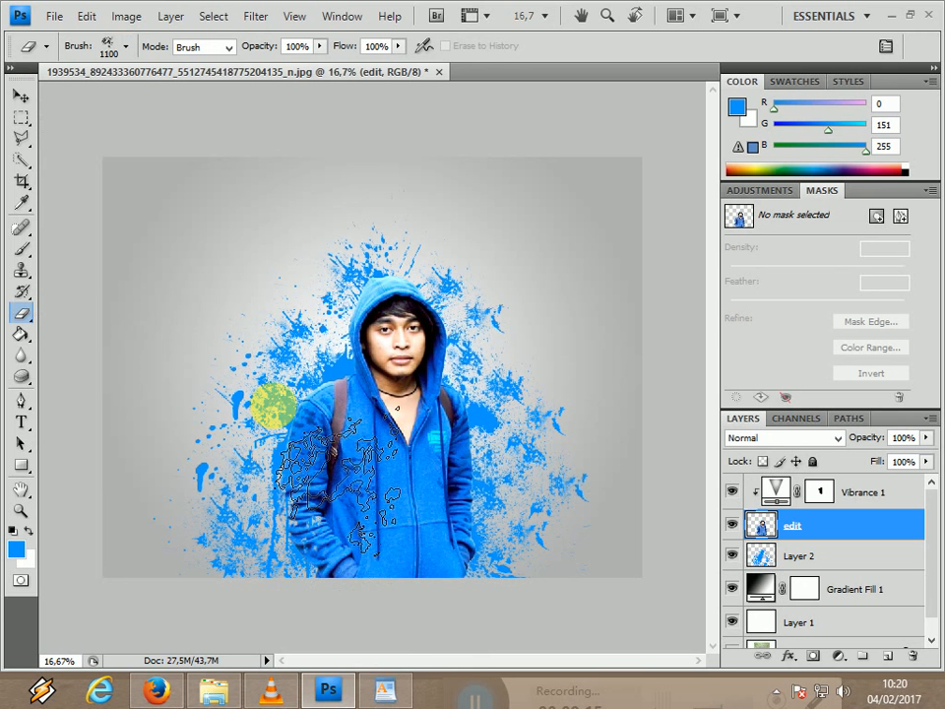
{"action": "left_click", "coordinate": [279, 397]}
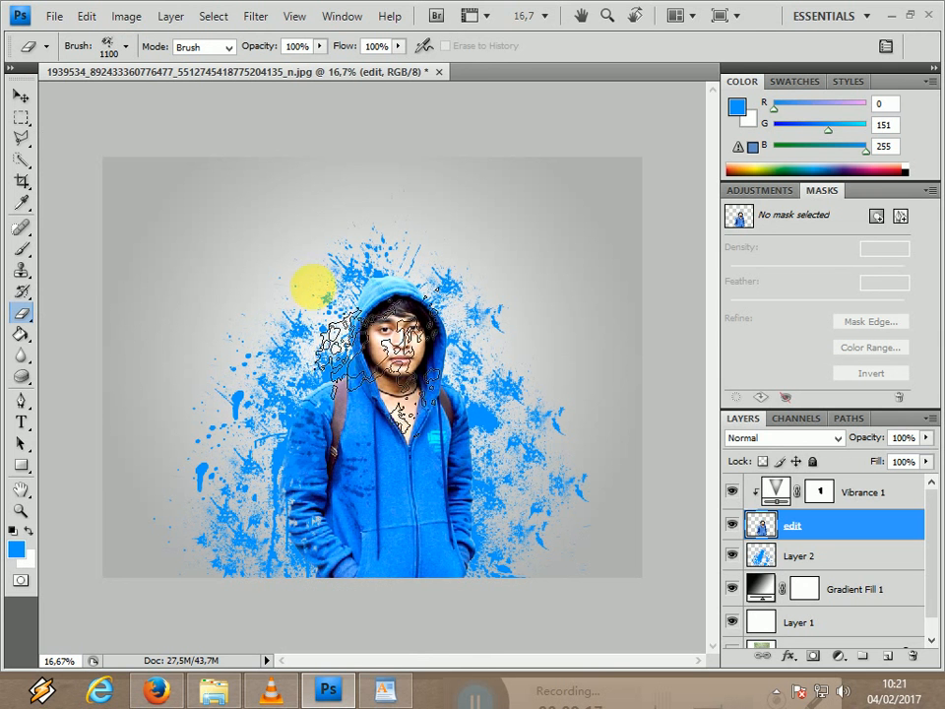
{"action": "left_click", "coordinate": [330, 266]}
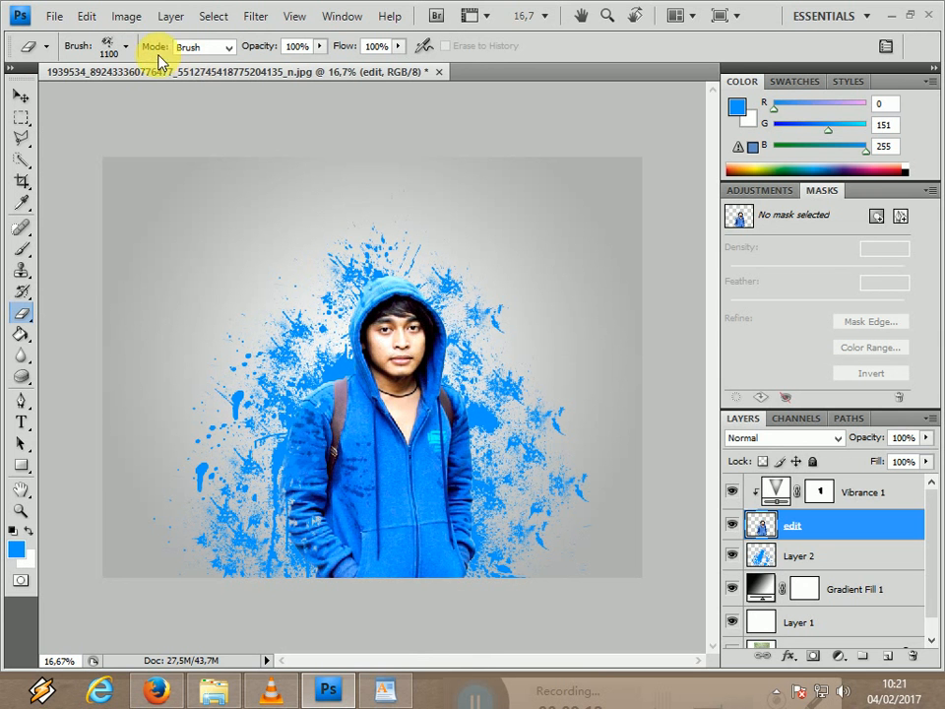
Try erasing a splatter shape over the hoodie's right-hand chest and sleeve with the preset labeled 2284.
{"action": "left_click", "coordinate": [128, 45]}
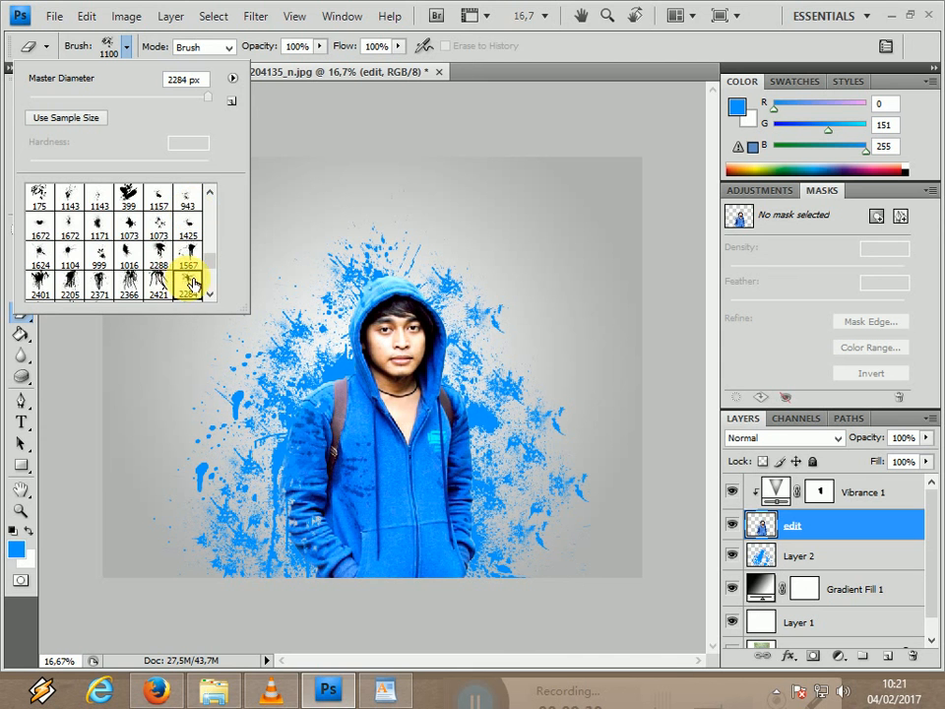
{"action": "left_click", "coordinate": [188, 284]}
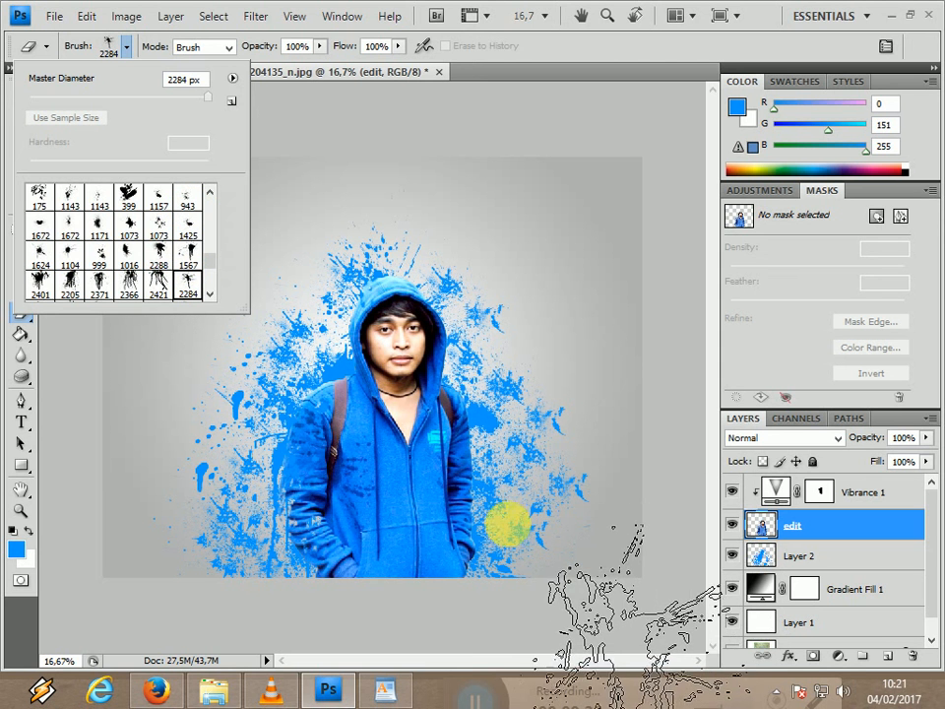
{"action": "left_click", "coordinate": [506, 527]}
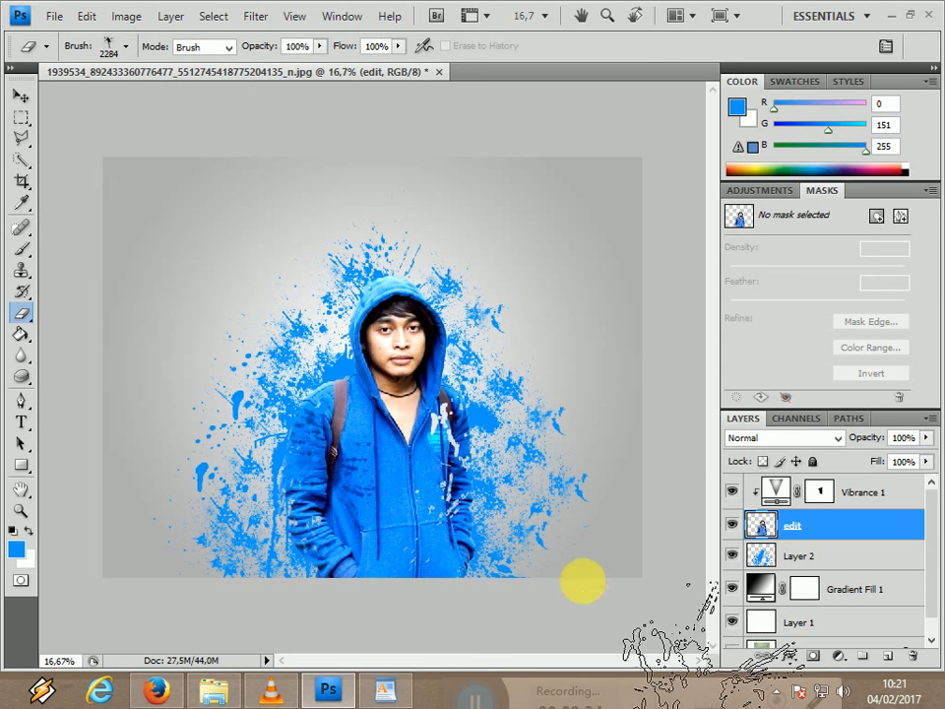
Erase a small splatter shape from the hoodie's right-hand sleeve with the preset labeled 673.
{"action": "left_click", "coordinate": [125, 49]}
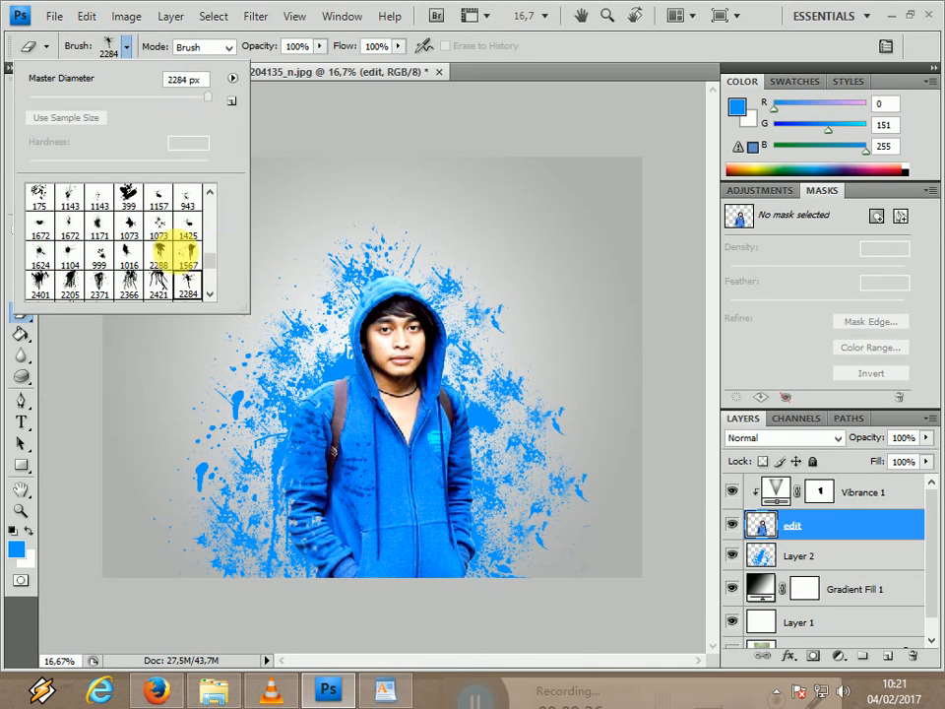
{"action": "left_click", "coordinate": [199, 258]}
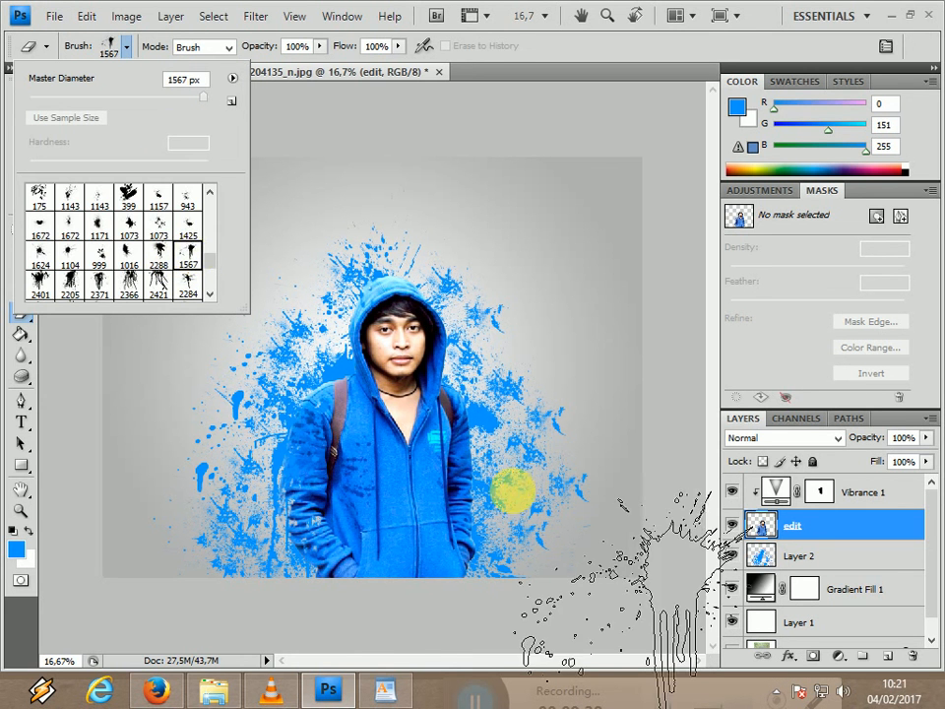
{"action": "left_click", "coordinate": [210, 193]}
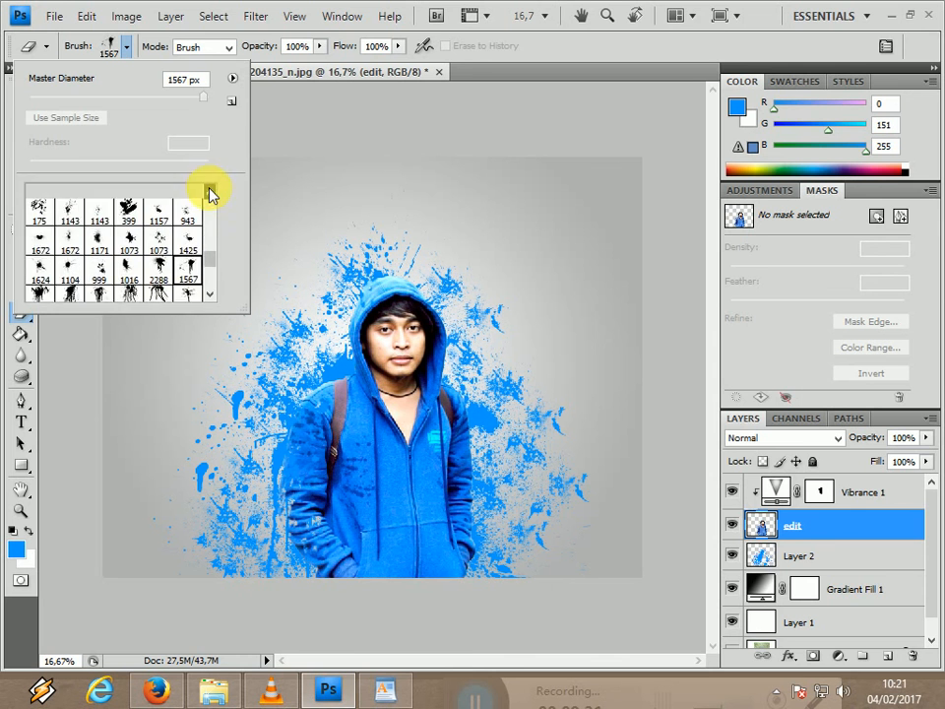
{"action": "left_click", "coordinate": [209, 193]}
{"action": "left_click", "coordinate": [202, 219]}
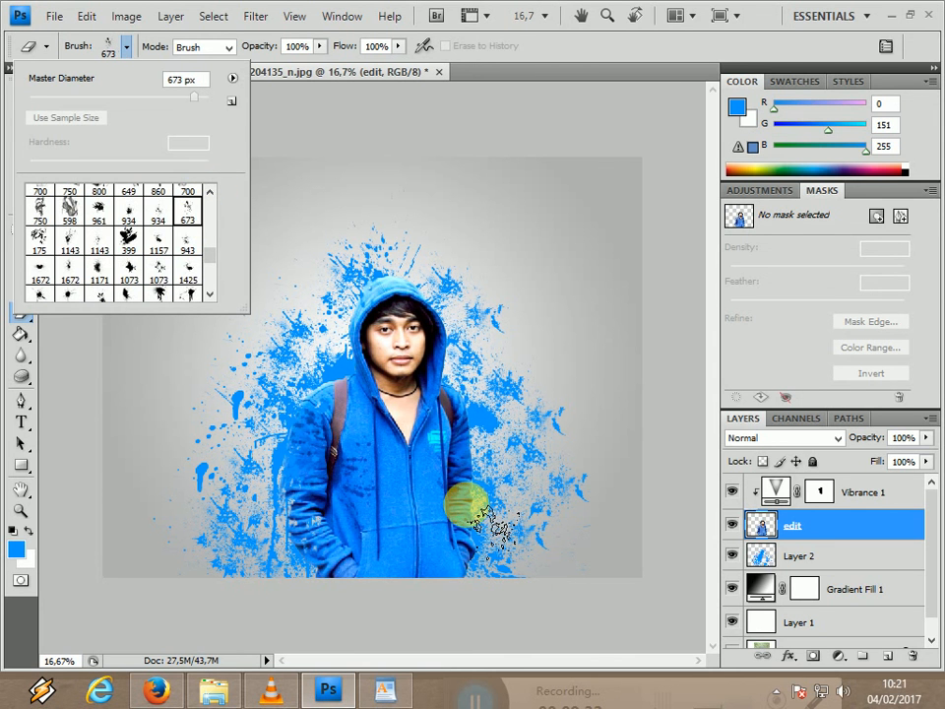
{"action": "left_click", "coordinate": [553, 475]}
Enlarge the splatter preset labeled 175 to 1100 px and erase bits along the hoodie's lower edge and left-hand shoulder.
{"action": "left_click", "coordinate": [125, 49]}
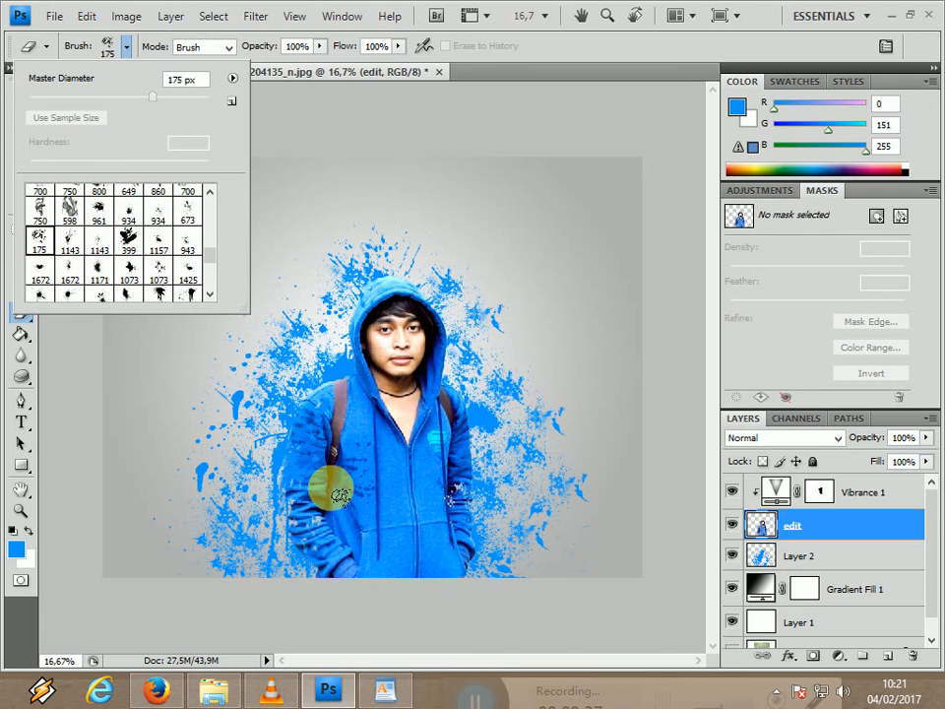
{"action": "left_click", "coordinate": [467, 561]}
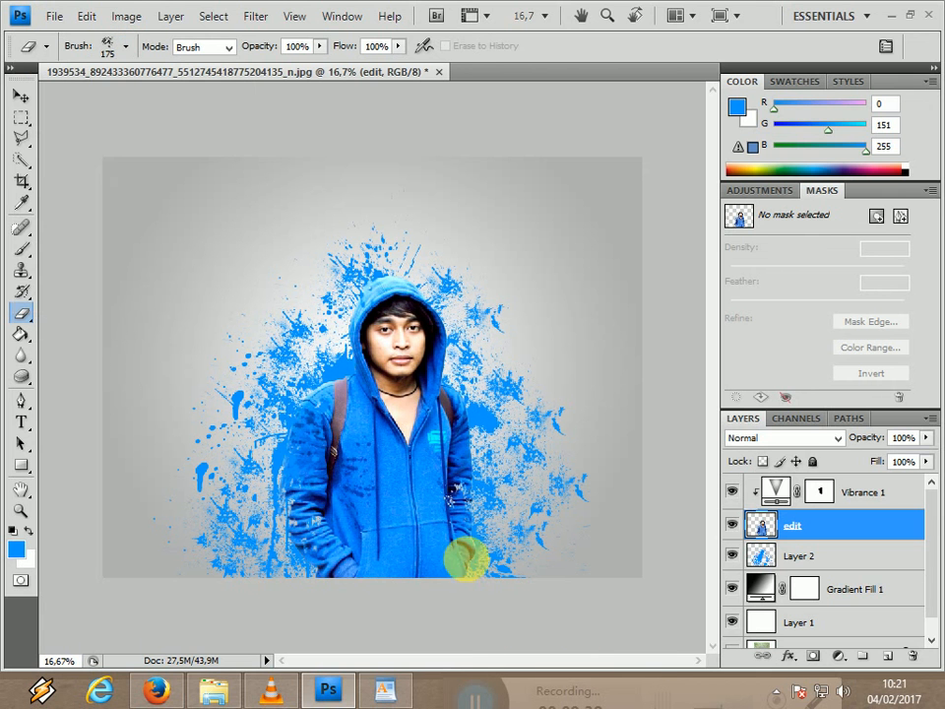
{"action": "key", "text": "bracketright"}
{"action": "key", "text": "bracketright"}
{"action": "key", "text": "bracketright"}
{"action": "key", "text": "bracketright"}
{"action": "key", "text": "bracketright"}
{"action": "key", "text": "bracketright"}
{"action": "key", "text": "bracketright"}
{"action": "key", "text": "bracketright"}
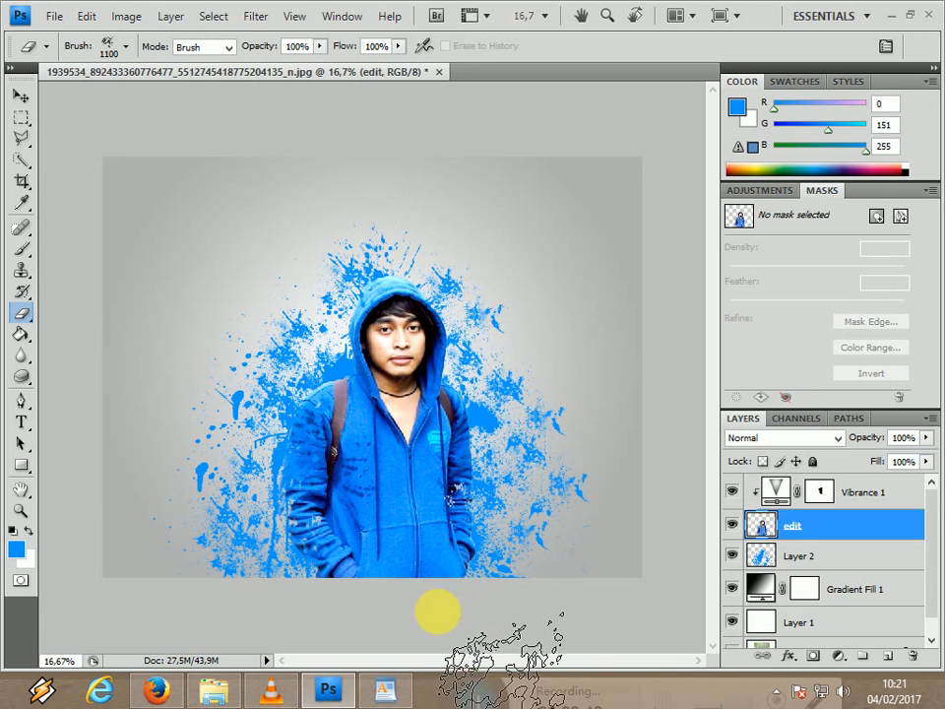
{"action": "left_click", "coordinate": [437, 612]}
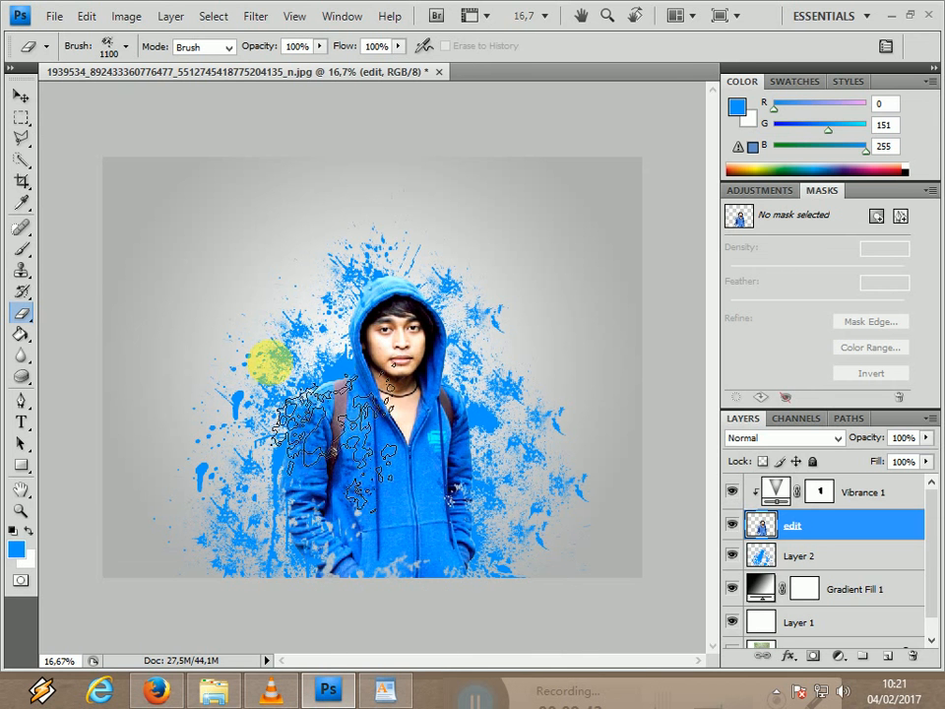
{"action": "left_click", "coordinate": [312, 356]}
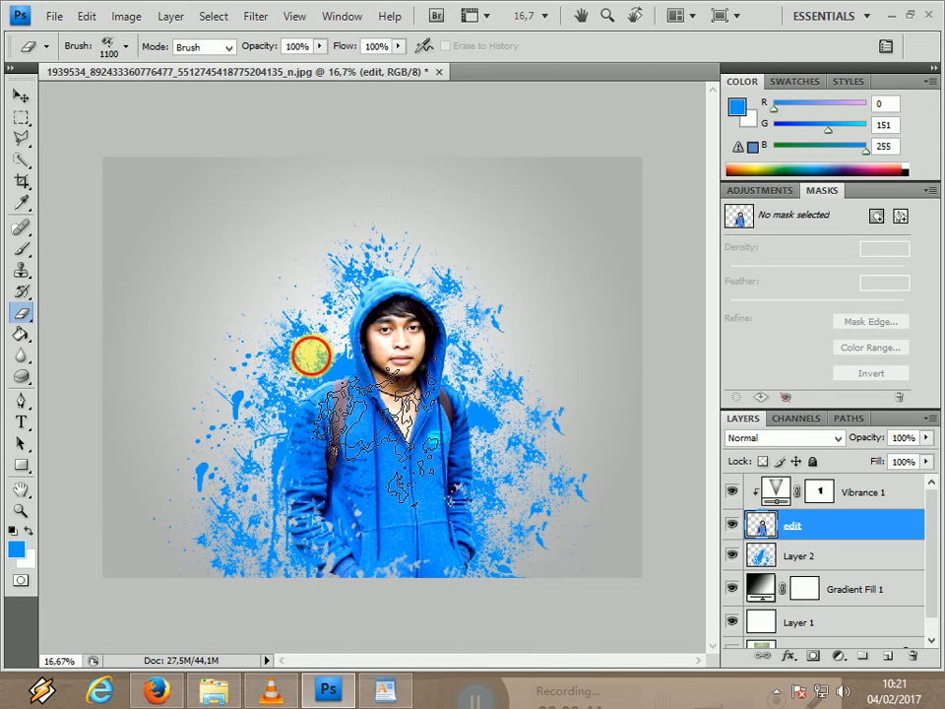
Enlarge the preset labeled 673 to 1400 px and erase splatters from the hoodie's right-hand chest and lower edge.
{"action": "left_click", "coordinate": [111, 47]}
{"action": "scroll", "coordinate": [215, 252], "scroll_direction": "up", "scroll_amount": 1}
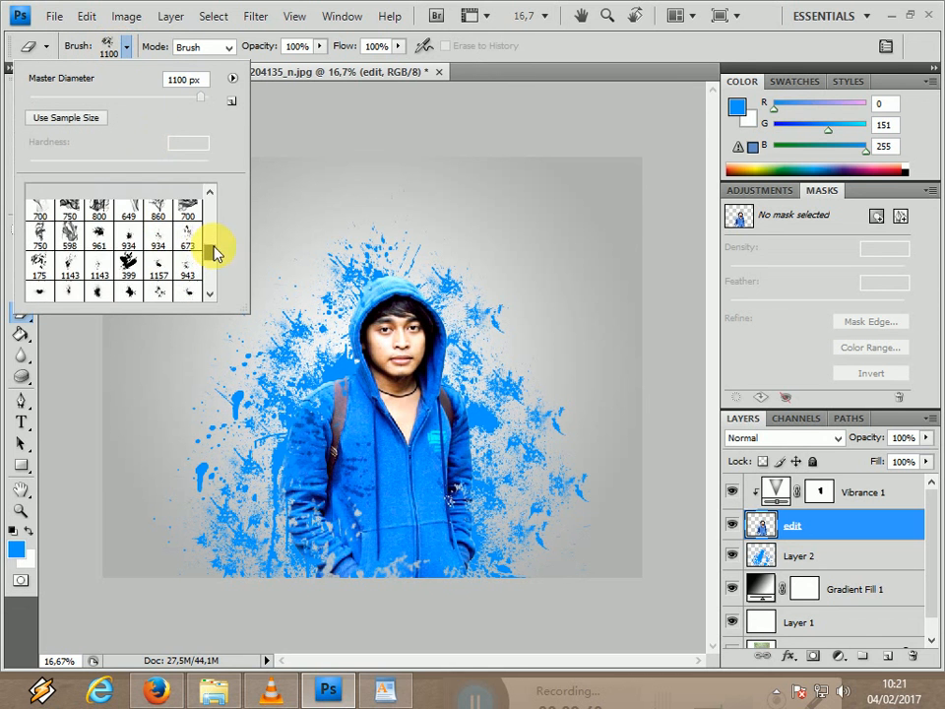
{"action": "scroll", "coordinate": [214, 252], "scroll_direction": "up", "scroll_amount": 1}
{"action": "left_click", "coordinate": [187, 258]}
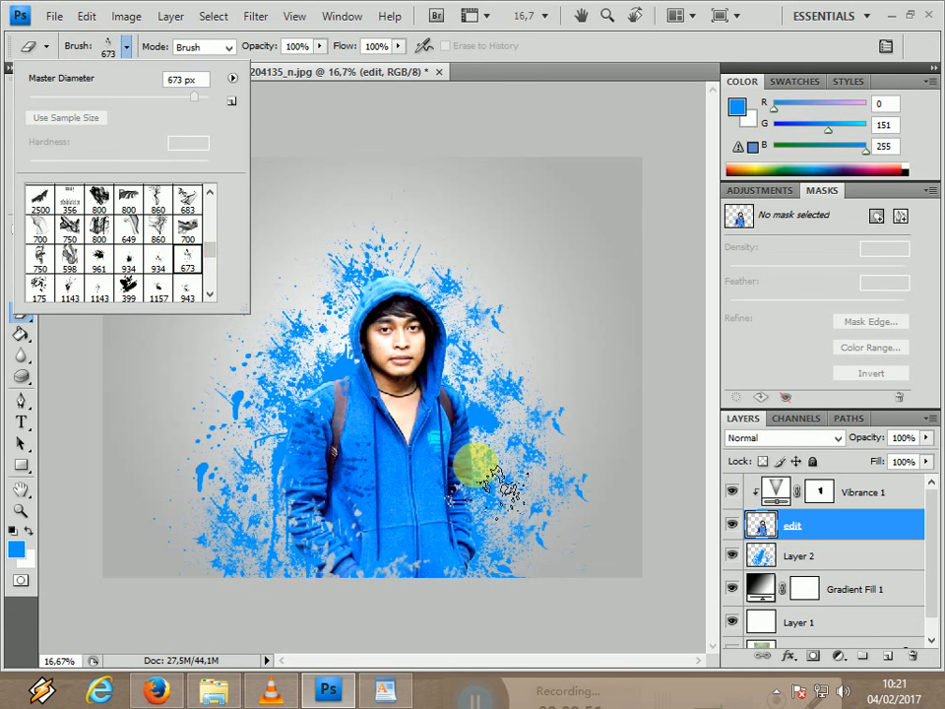
{"action": "left_click", "coordinate": [493, 478]}
{"action": "key", "text": "bracketright"}
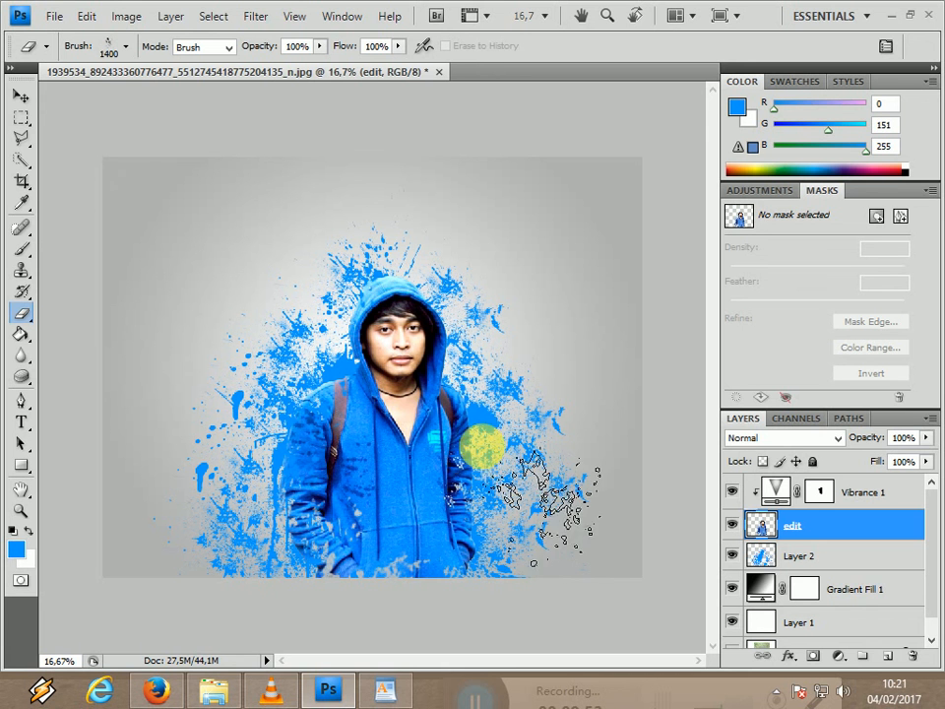
{"action": "left_click", "coordinate": [478, 429]}
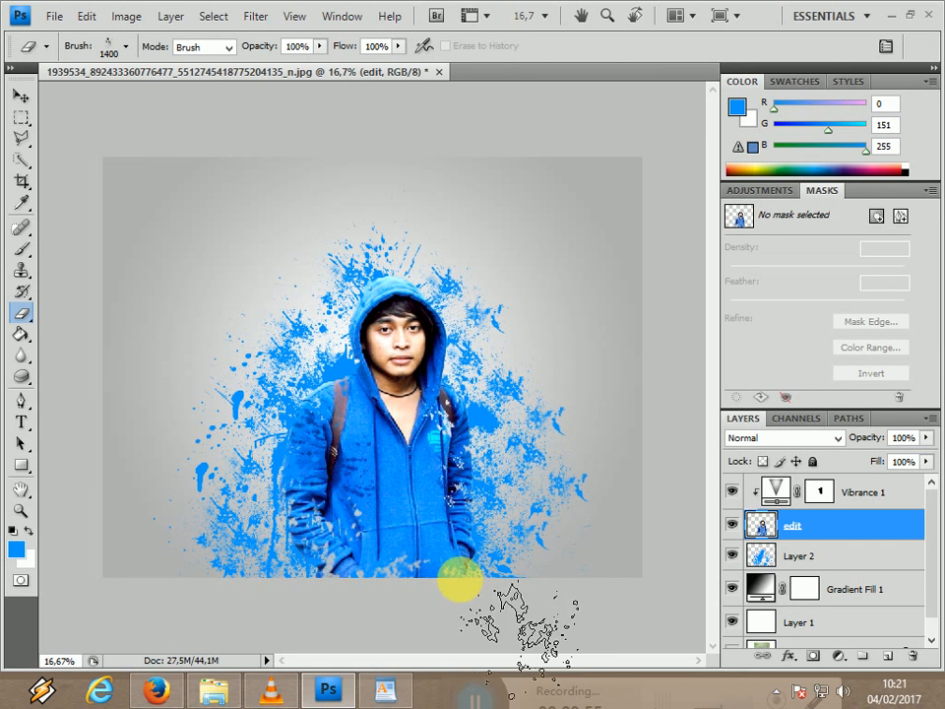
{"action": "left_click", "coordinate": [460, 560]}
{"action": "left_click", "coordinate": [427, 581]}
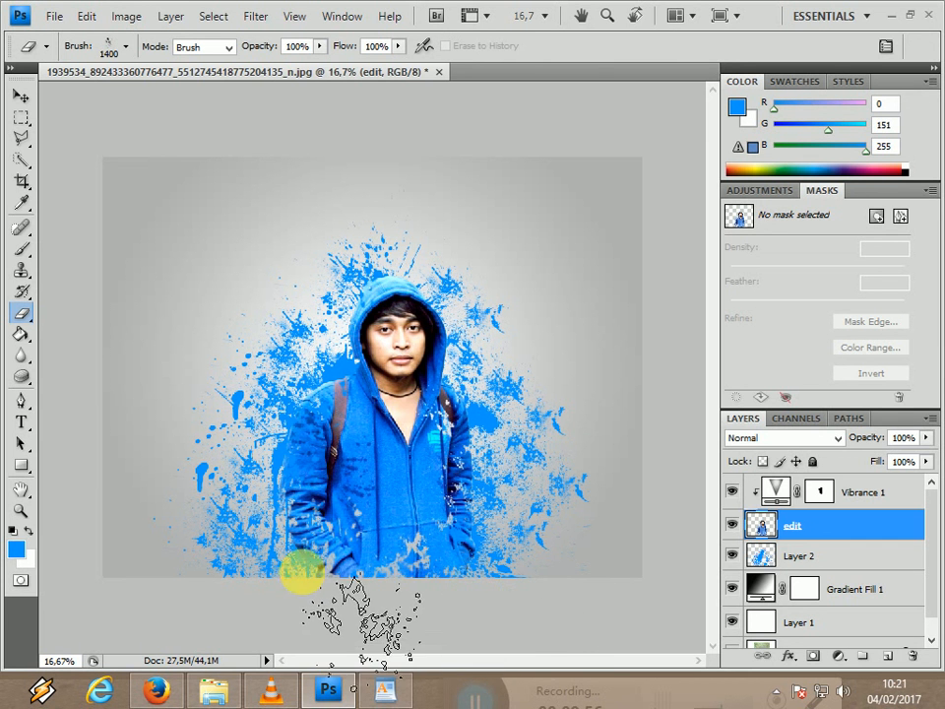
Erase fine splatter bits around the hood's edge and the left-hand sleeve and strap with the preset labeled 1143.
{"action": "left_click", "coordinate": [125, 47]}
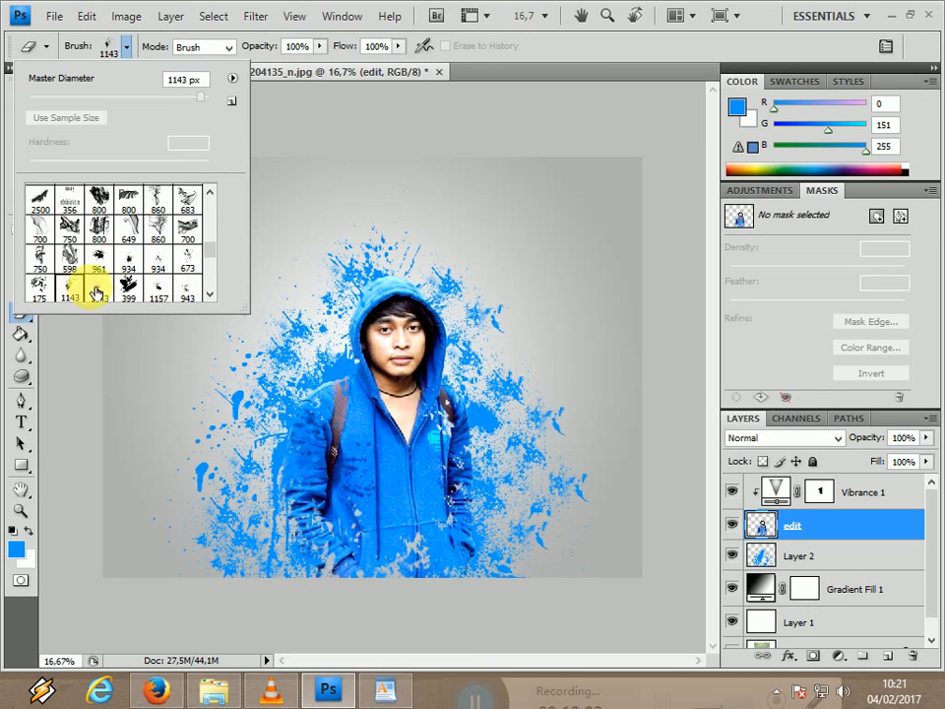
{"action": "left_click", "coordinate": [371, 254]}
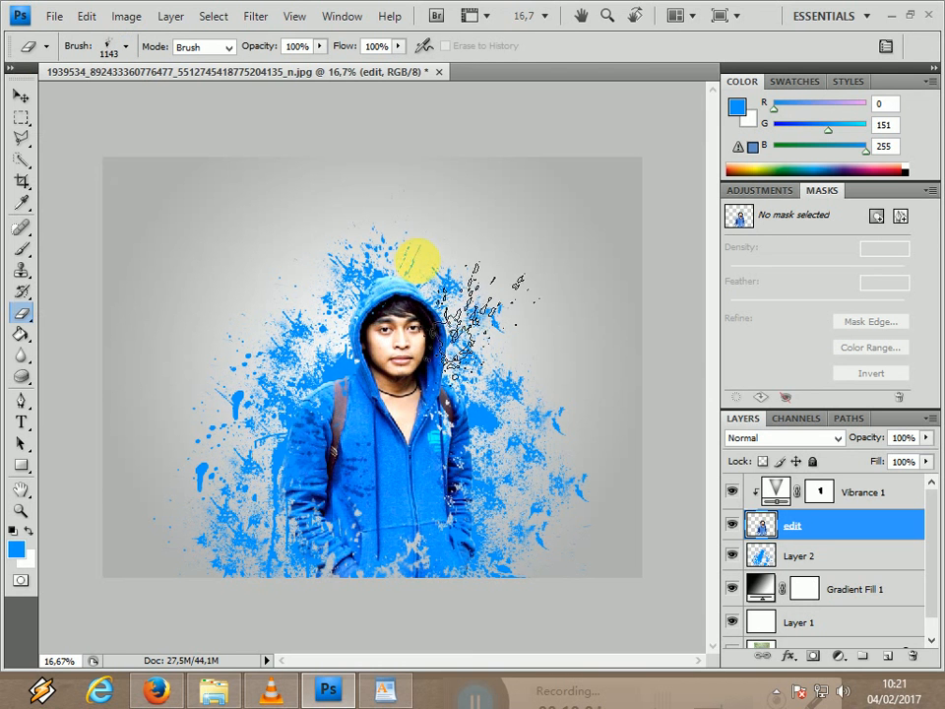
{"action": "left_click", "coordinate": [385, 224]}
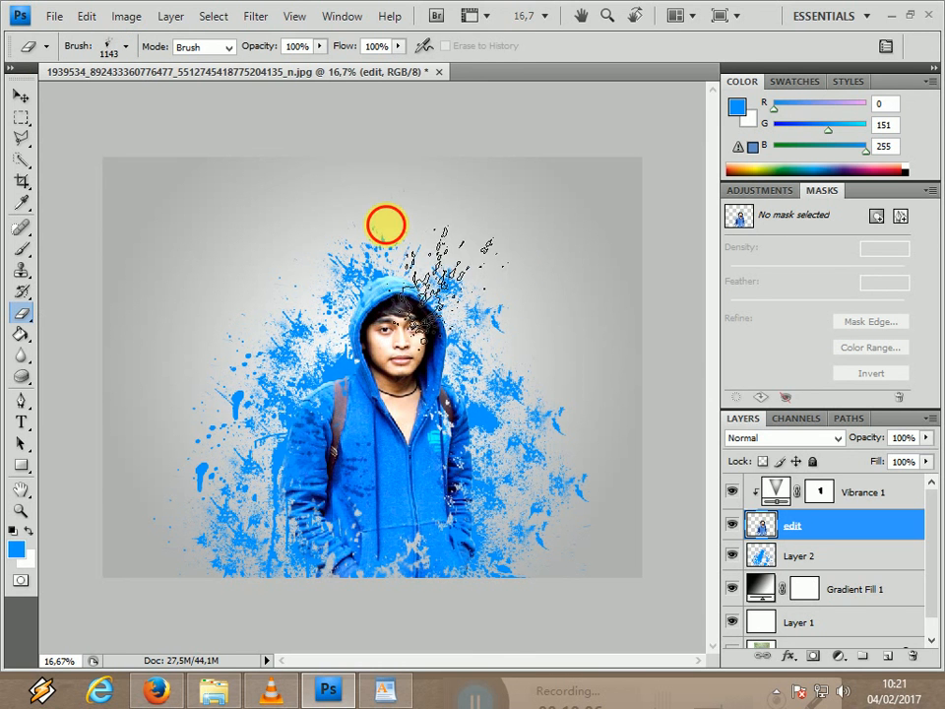
{"action": "left_click", "coordinate": [288, 469]}
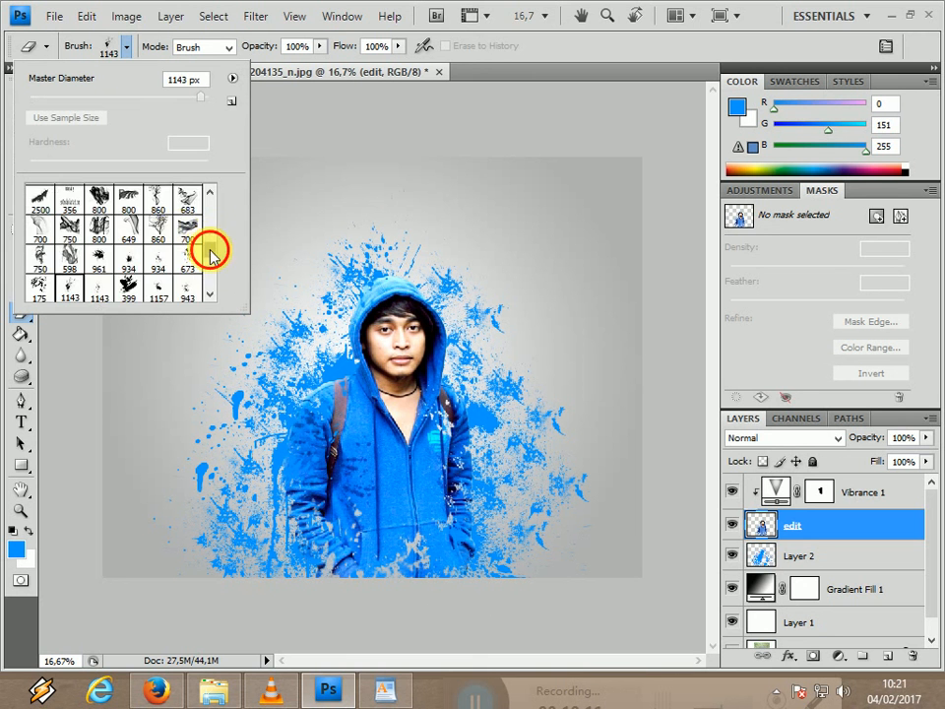
Erase a burst from the hoodie's right-hand chest with preset 1104 and a splatter from the hood's upper edge with preset 1016.
{"action": "mouse_move", "coordinate": [210, 252]}
{"action": "left_mouse_down"}
{"action": "mouse_move", "coordinate": [215, 280]}
{"action": "mouse_move", "coordinate": [218, 264]}
{"action": "left_mouse_up"}
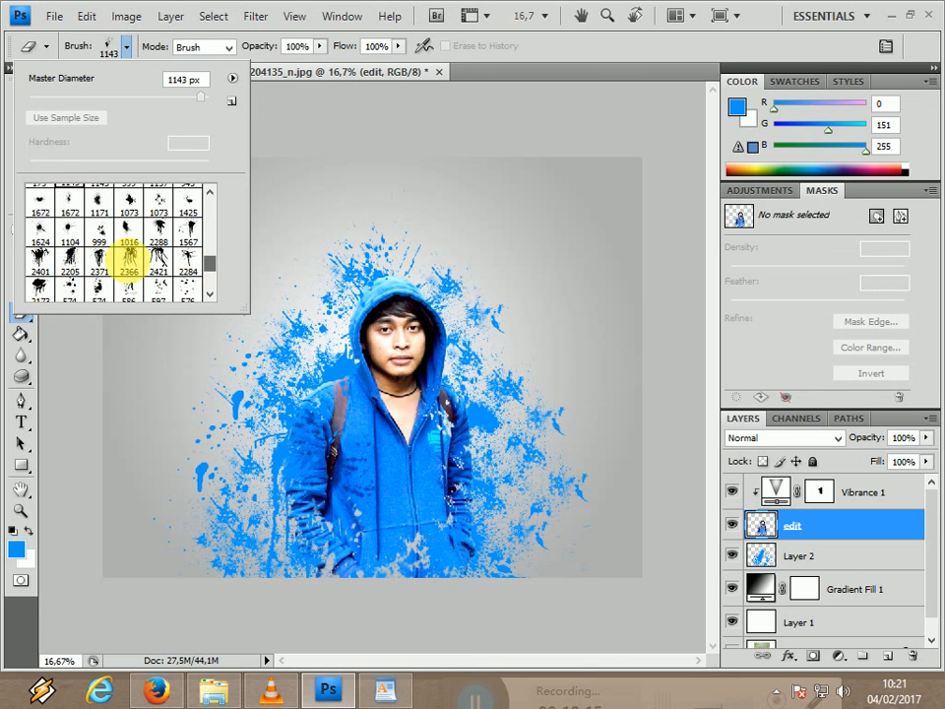
{"action": "left_click", "coordinate": [48, 231]}
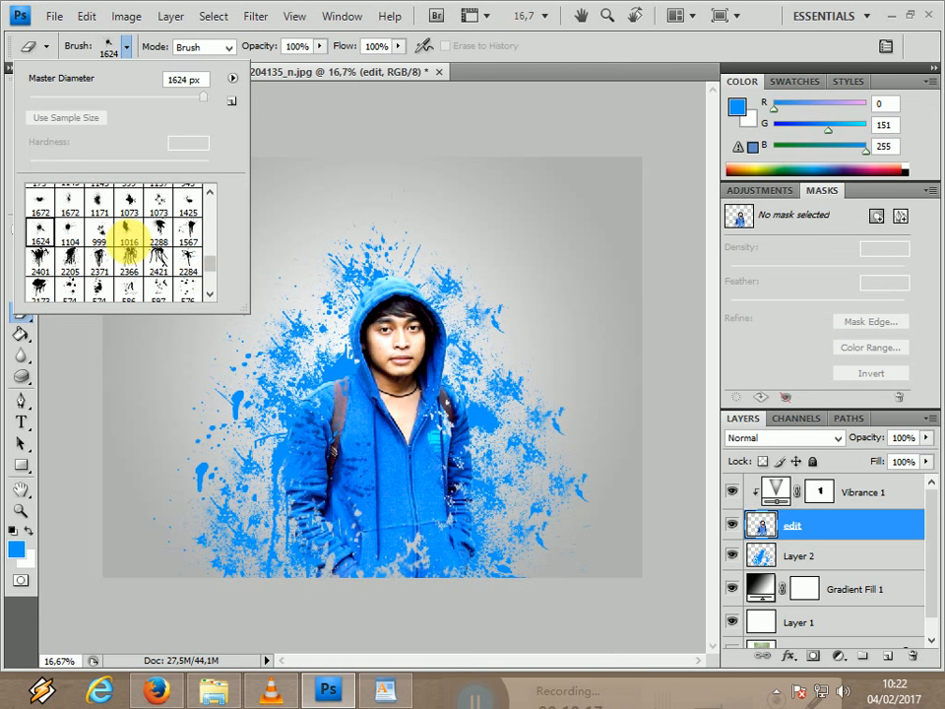
{"action": "left_click", "coordinate": [71, 231]}
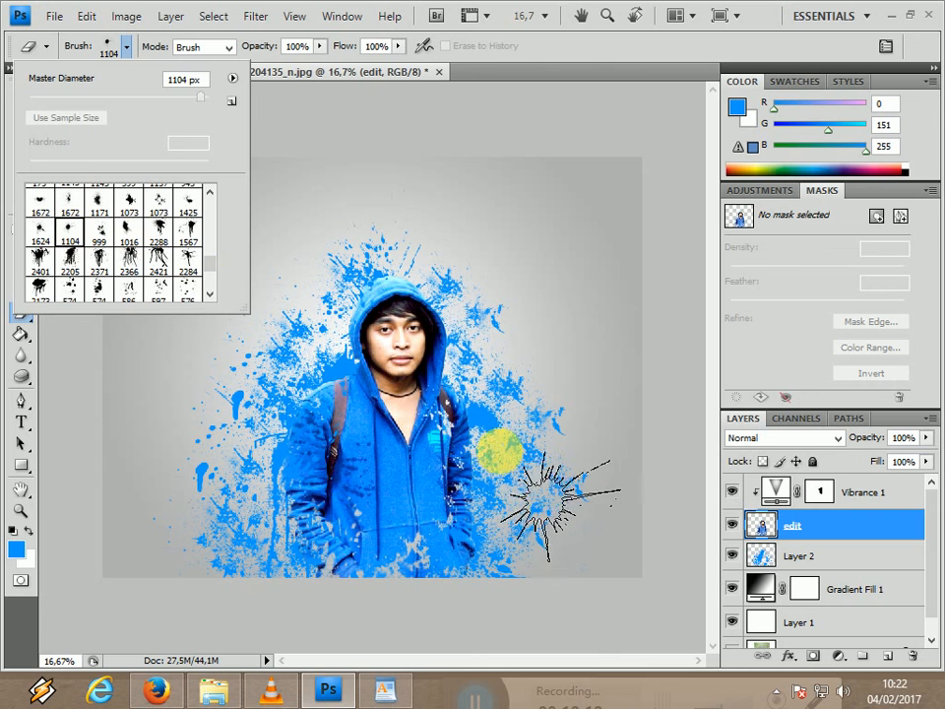
{"action": "left_click", "coordinate": [495, 445]}
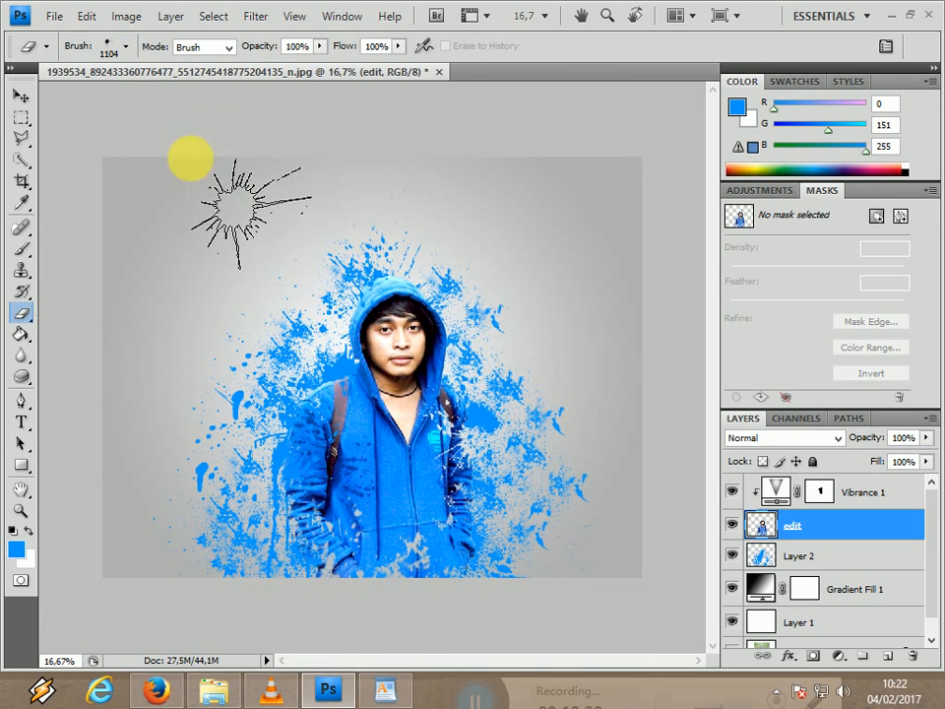
{"action": "left_click", "coordinate": [127, 49]}
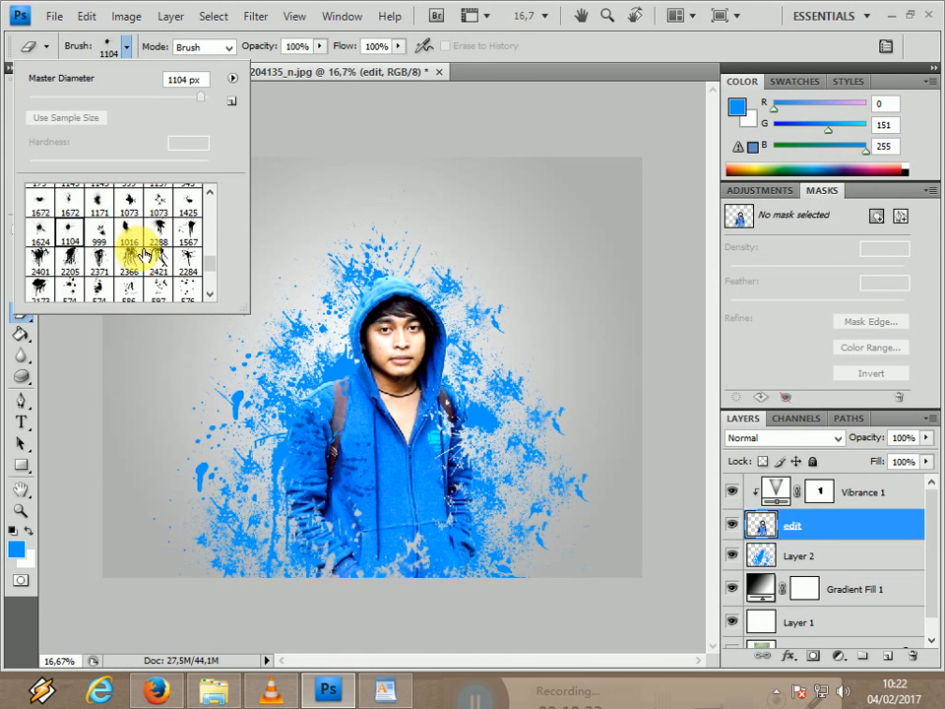
{"action": "left_click", "coordinate": [438, 291]}
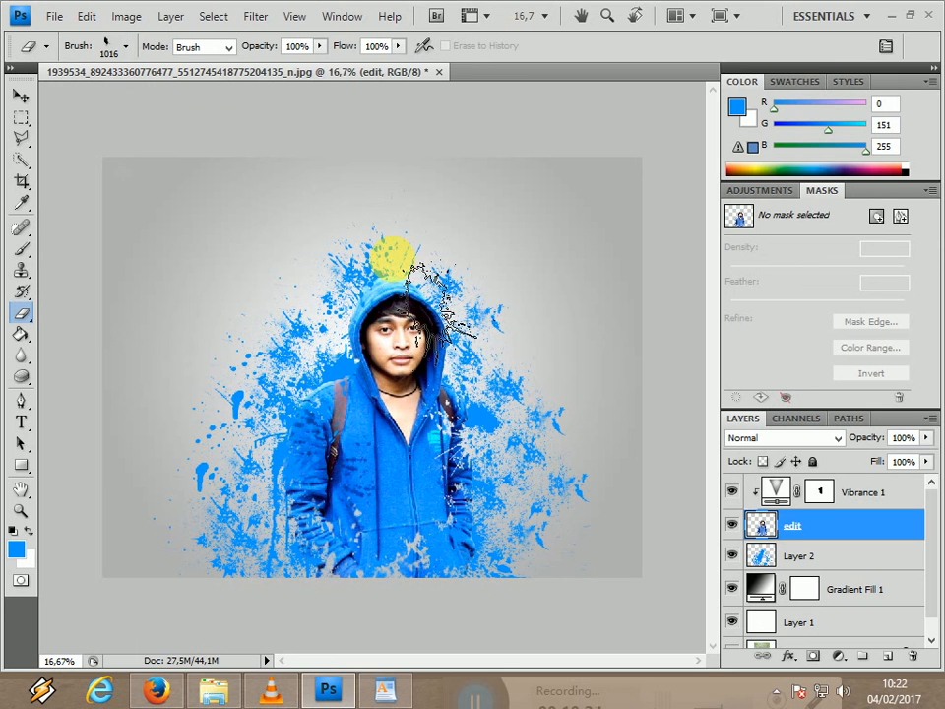
Break up the hoodie's sleeves and lower part by erasing with the tall splatter preset labeled 1672.
{"action": "left_click", "coordinate": [127, 49]}
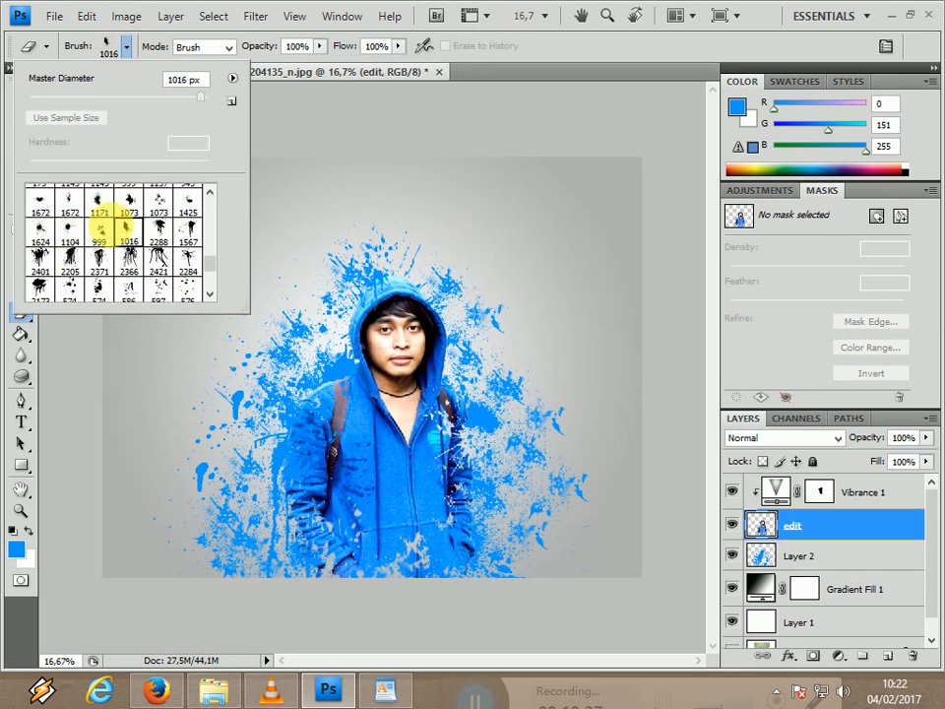
{"action": "left_click", "coordinate": [71, 204]}
{"action": "left_click", "coordinate": [410, 248]}
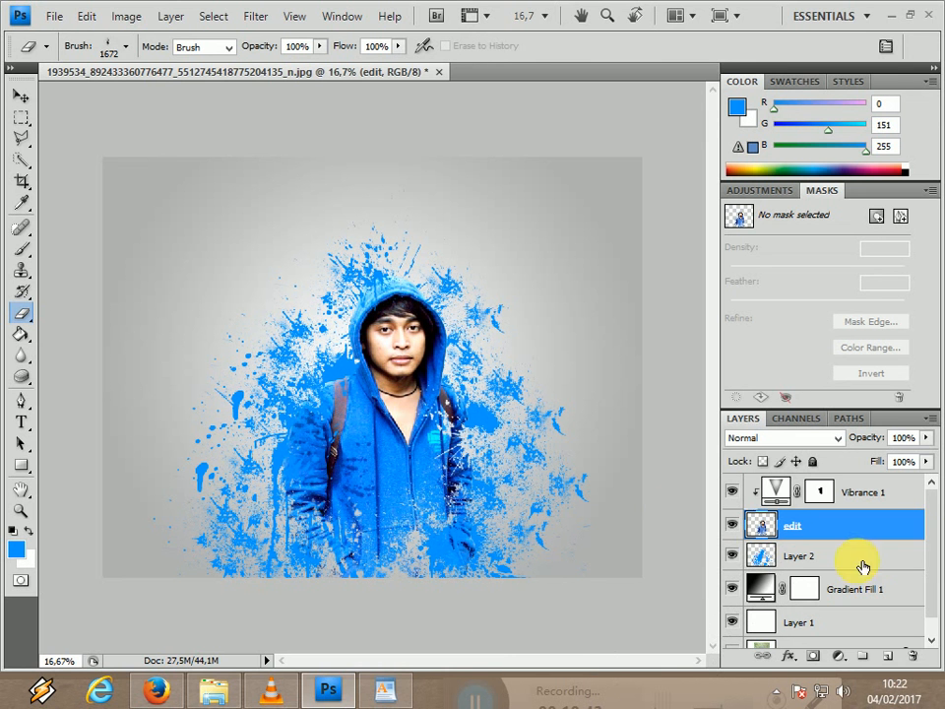
Add a new empty, unclipped layer and move it above Vibrance 1 to the top of the layer stack.
{"action": "left_click", "coordinate": [889, 658]}
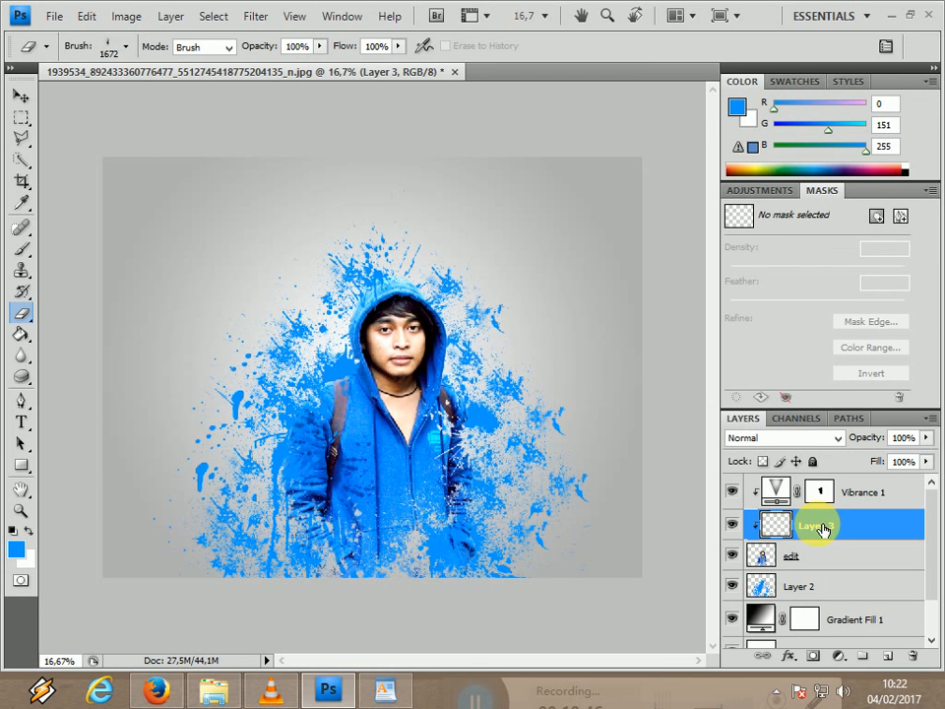
{"action": "key", "text": "Delete"}
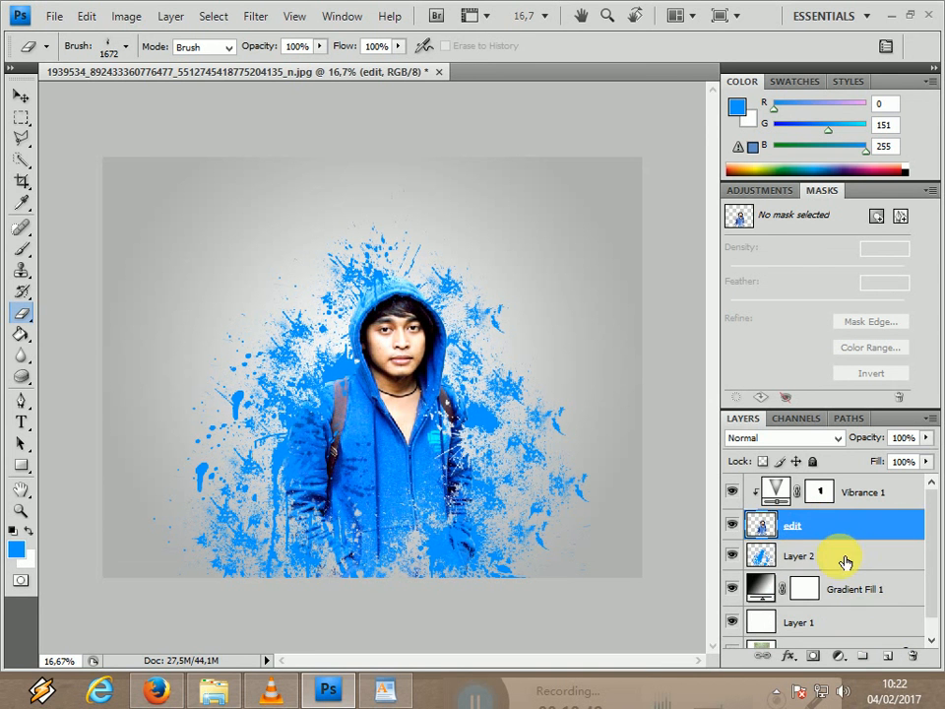
{"action": "left_click", "coordinate": [851, 564]}
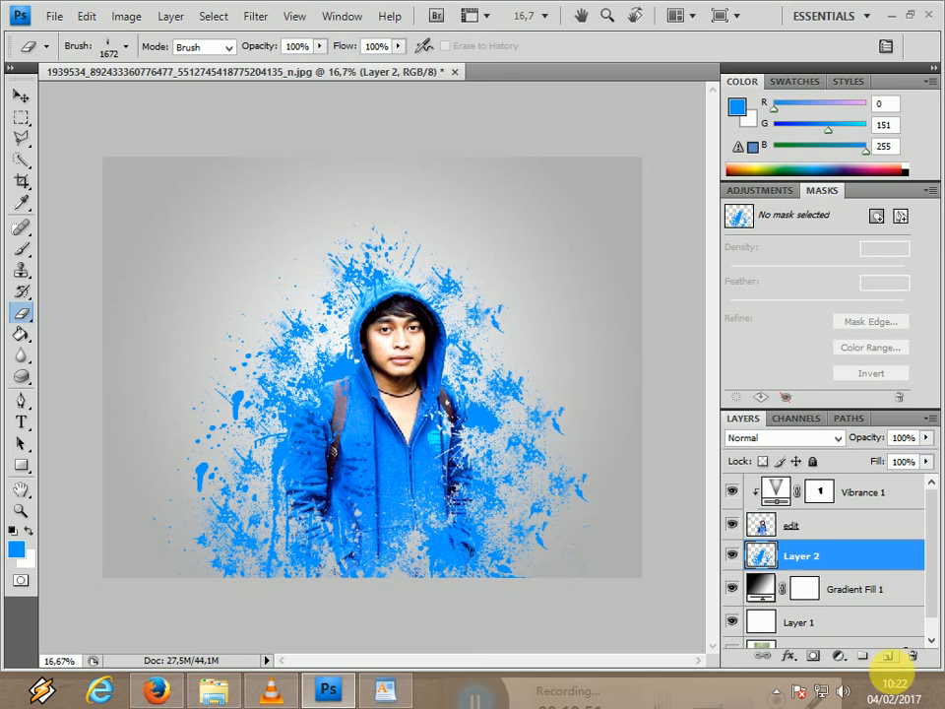
{"action": "left_click", "coordinate": [889, 657]}
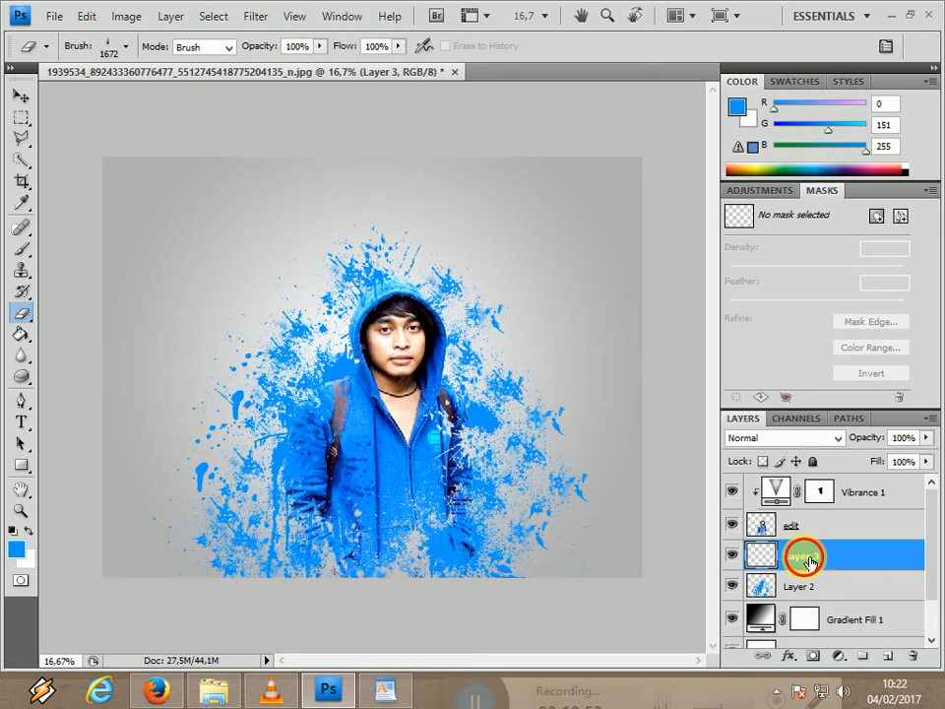
{"action": "left_click_drag", "start_coordinate": [809, 561], "coordinate": [808, 467]}
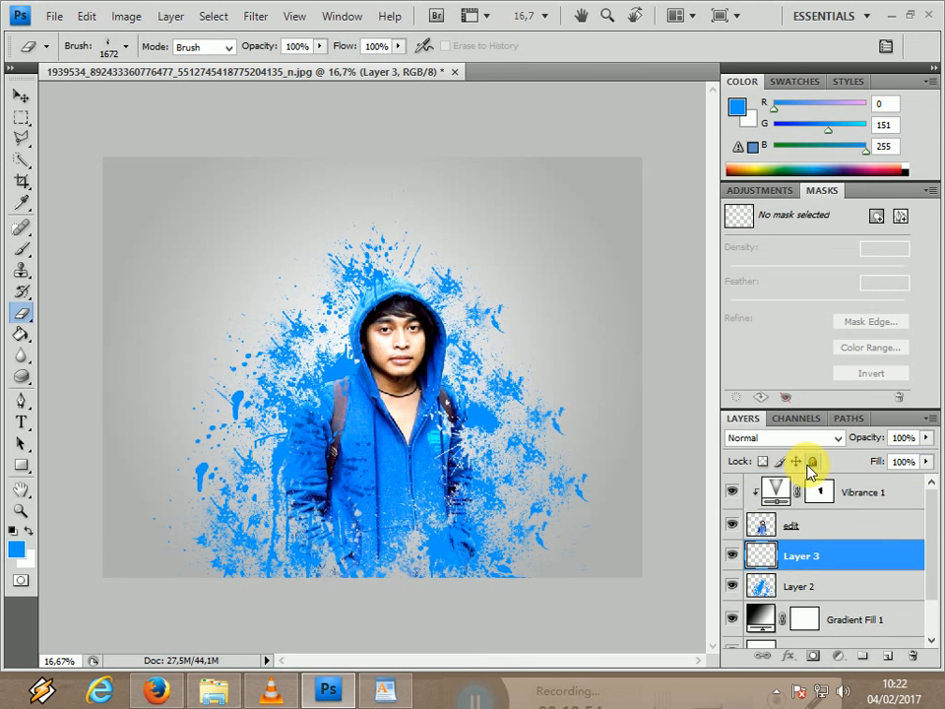
{"action": "left_click_drag", "start_coordinate": [819, 573], "coordinate": [844, 522]}
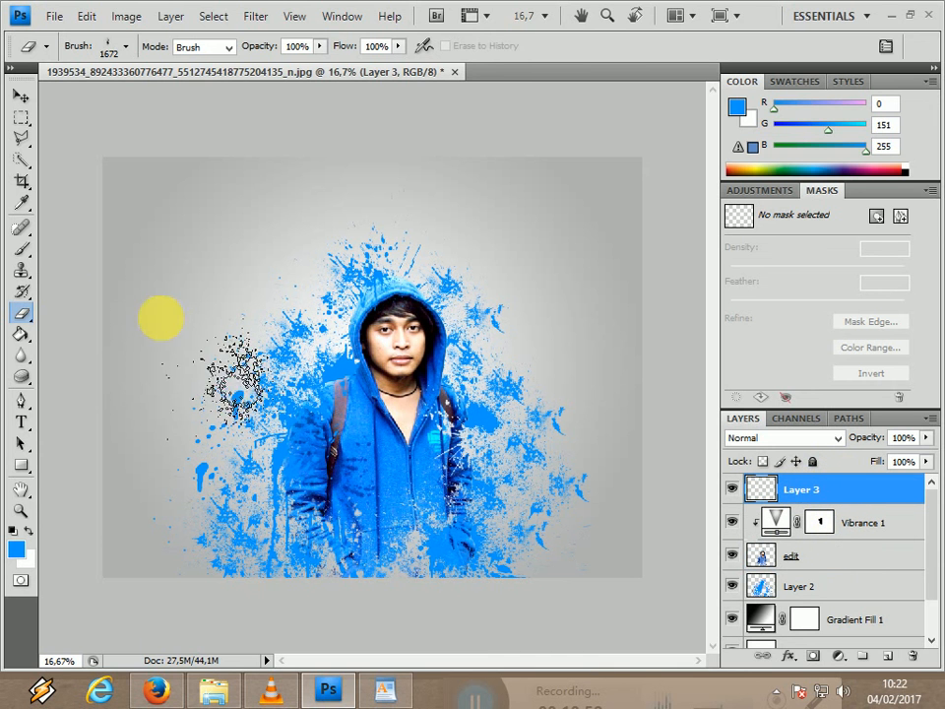
Switch to the Brush tool and set the foreground color to black.
{"action": "left_click", "coordinate": [30, 249]}
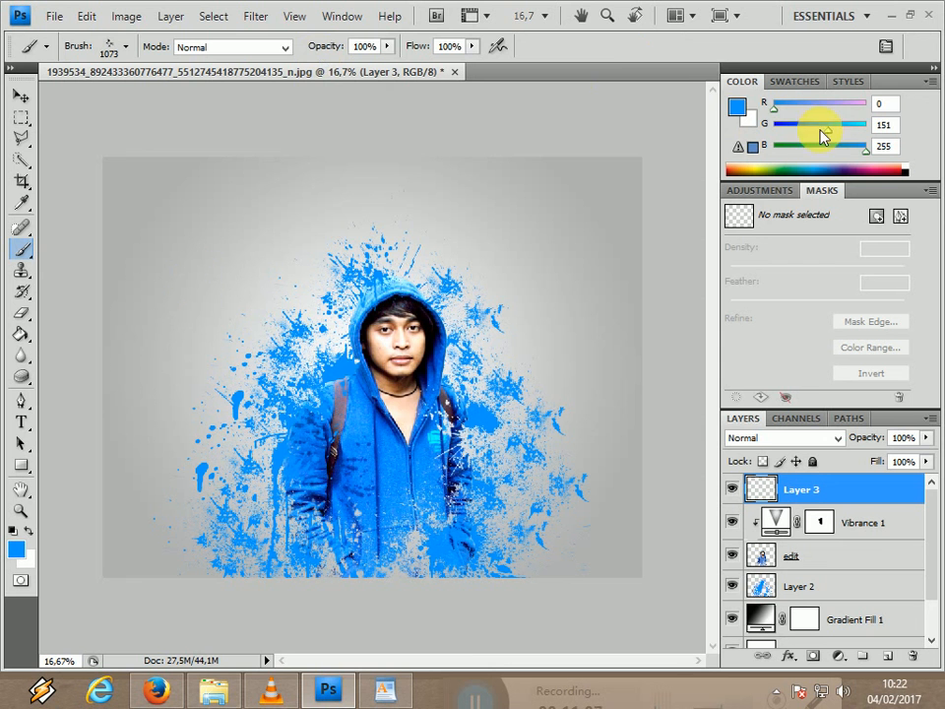
{"action": "left_click", "coordinate": [738, 106]}
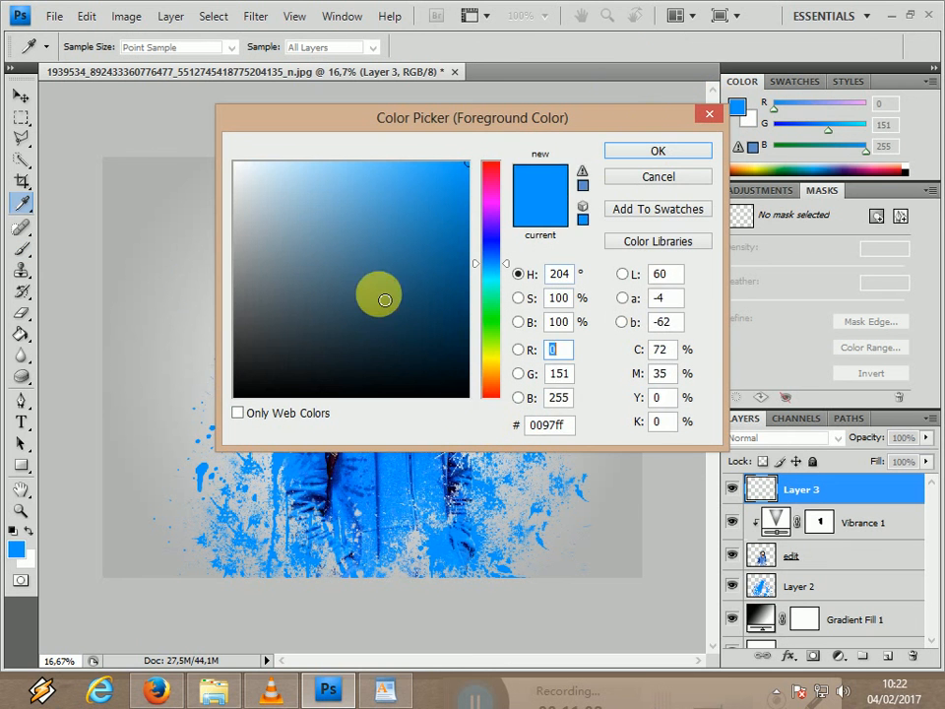
{"action": "left_click_drag", "start_coordinate": [379, 295], "coordinate": [493, 426]}
{"action": "left_click", "coordinate": [662, 151]}
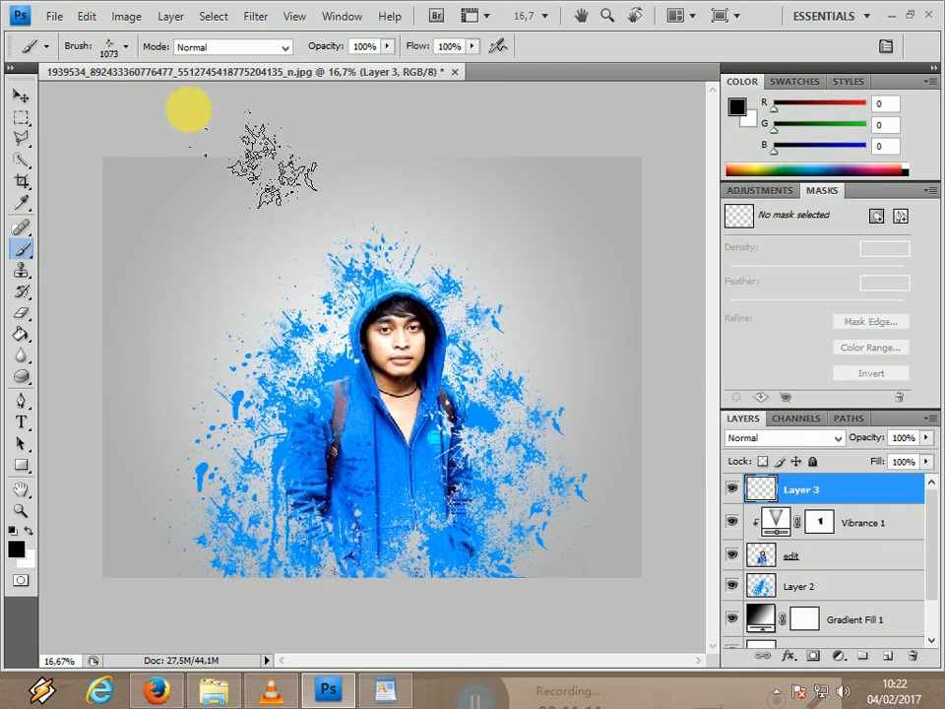
Stamp a black splatter over the upper right edge of the man's hood with preset 1073.
{"action": "left_click_drag", "start_coordinate": [380, 261], "coordinate": [452, 317]}
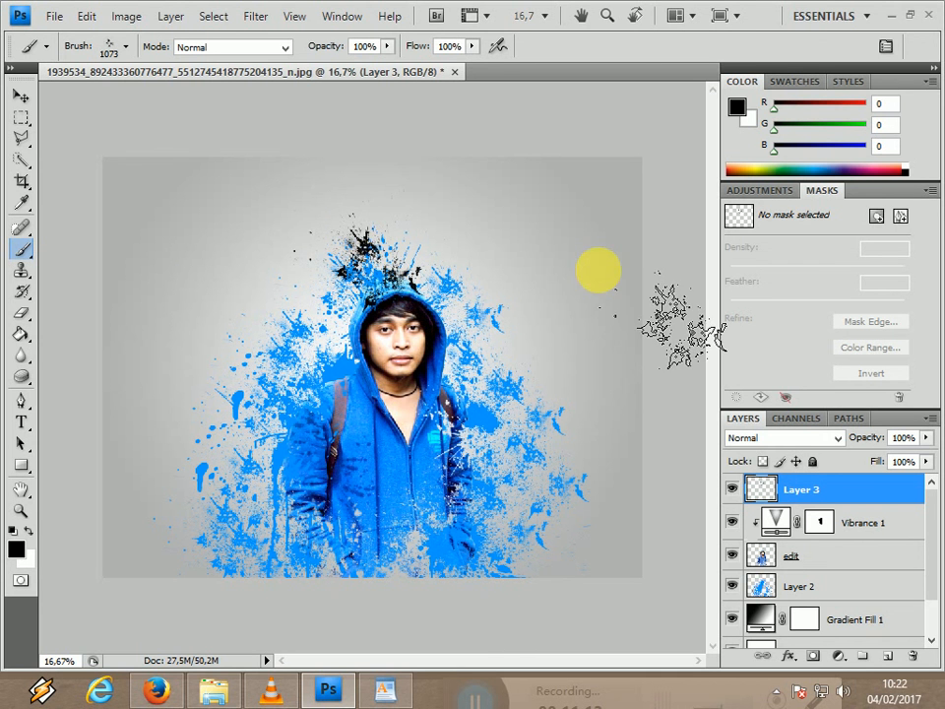
{"action": "key", "text": "ctrl+z"}
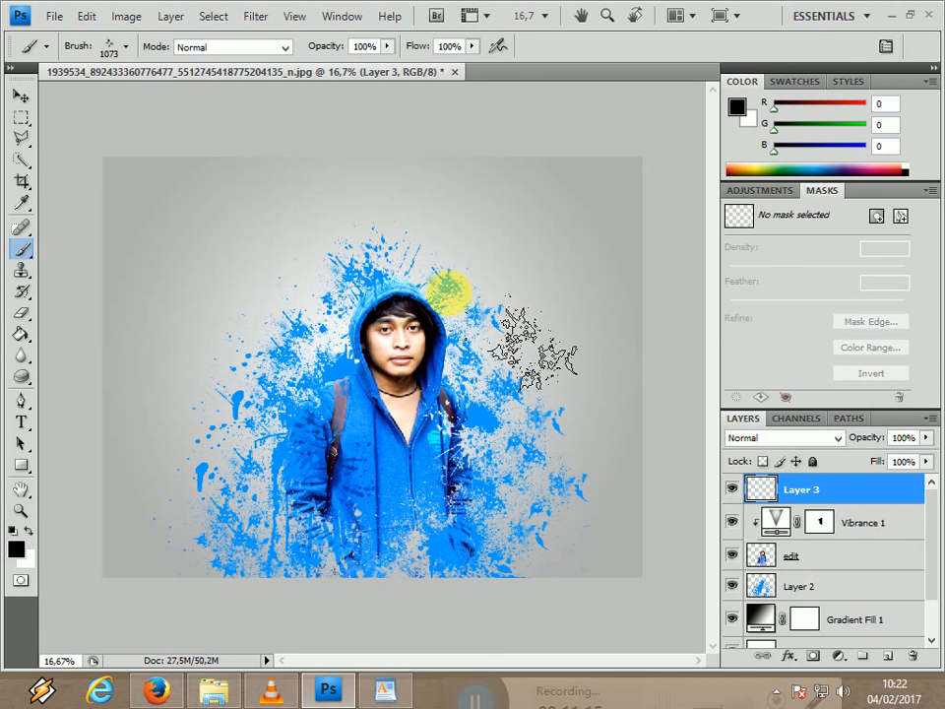
{"action": "left_click", "coordinate": [431, 292]}
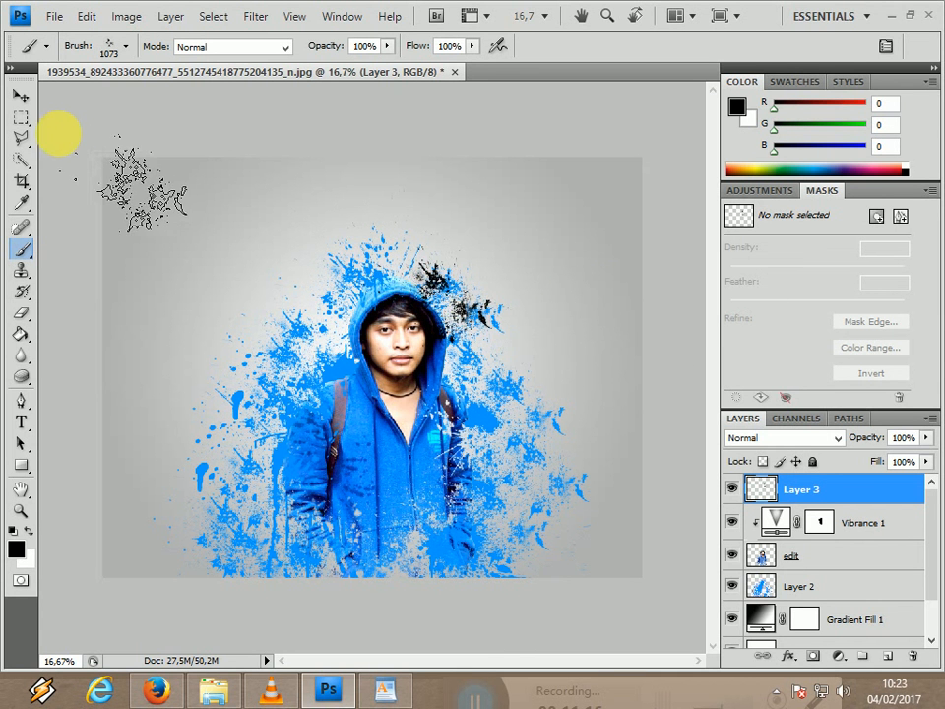
Choose the tall splatter brush preset labeled 1672.
{"action": "left_click", "coordinate": [126, 47]}
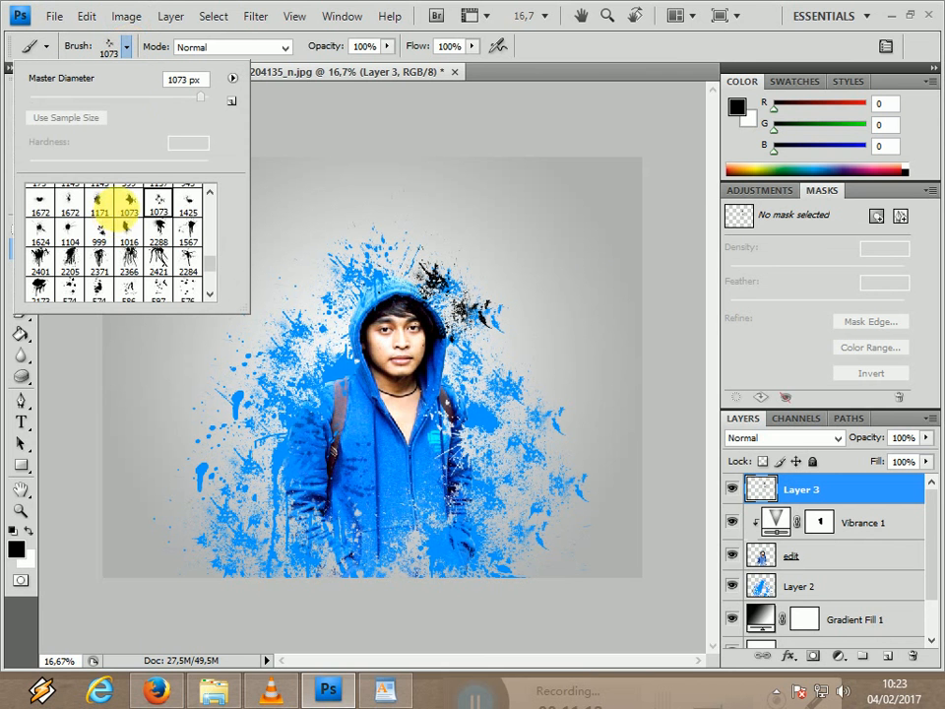
{"action": "left_click", "coordinate": [104, 230]}
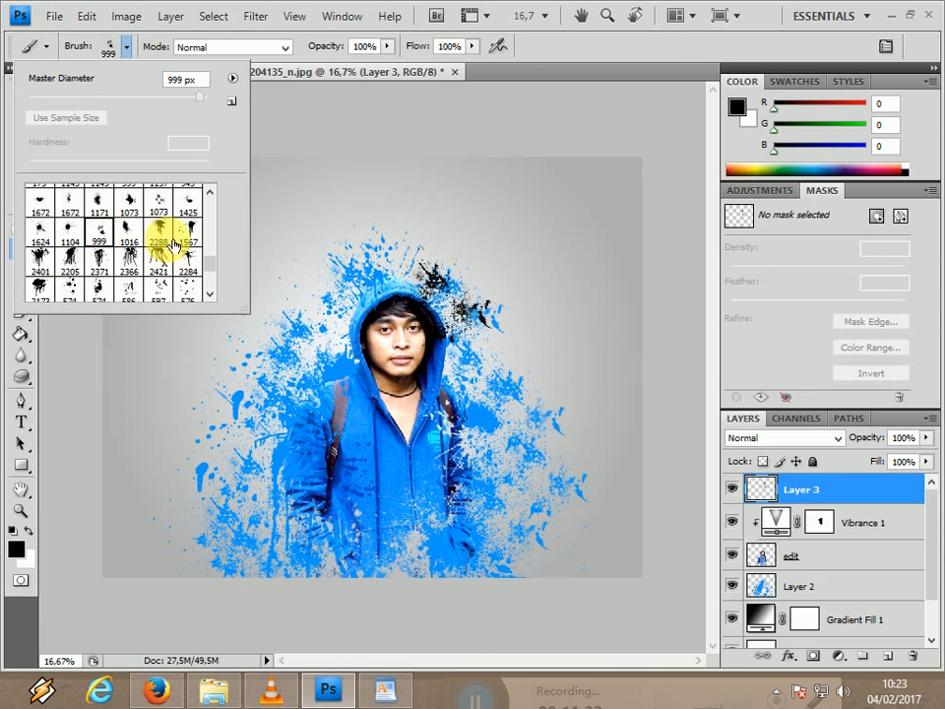
{"action": "left_click", "coordinate": [68, 204]}
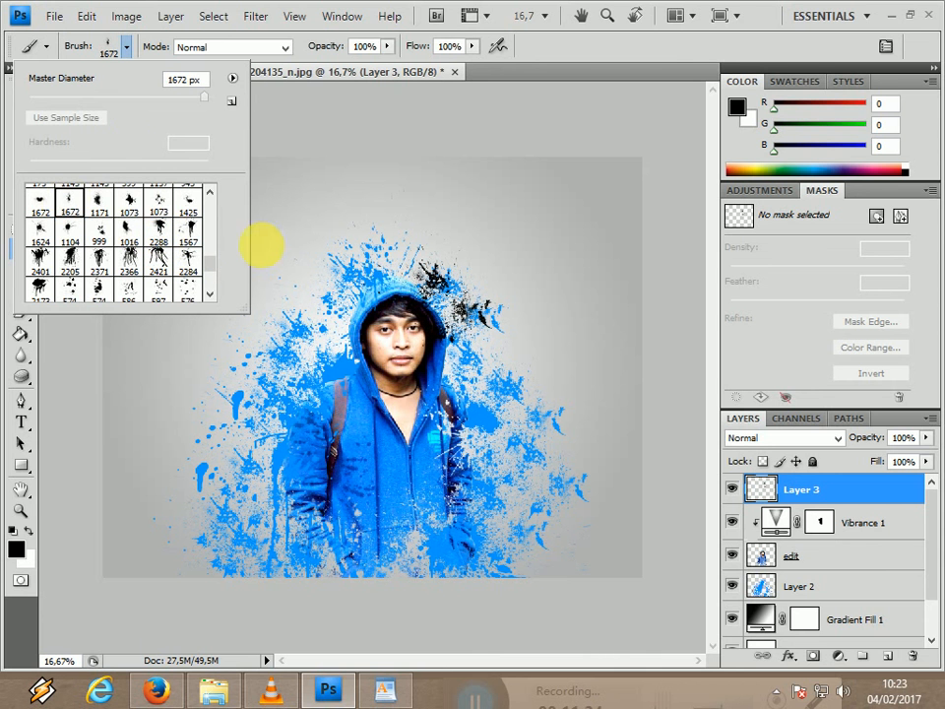
{"action": "left_click", "coordinate": [366, 288]}
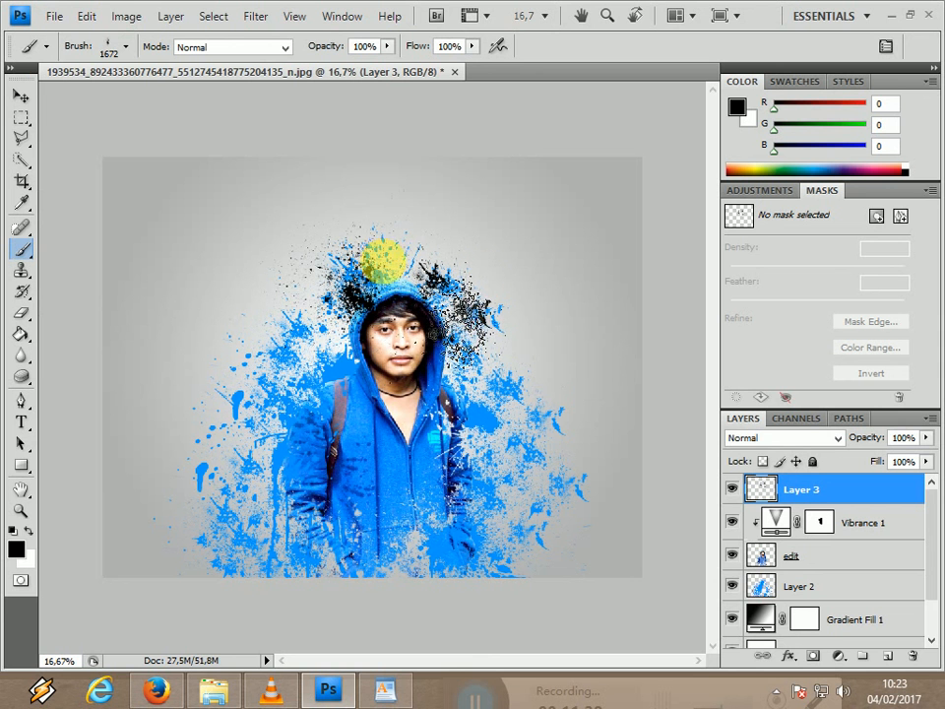
{"action": "key", "text": "ctrl+z"}
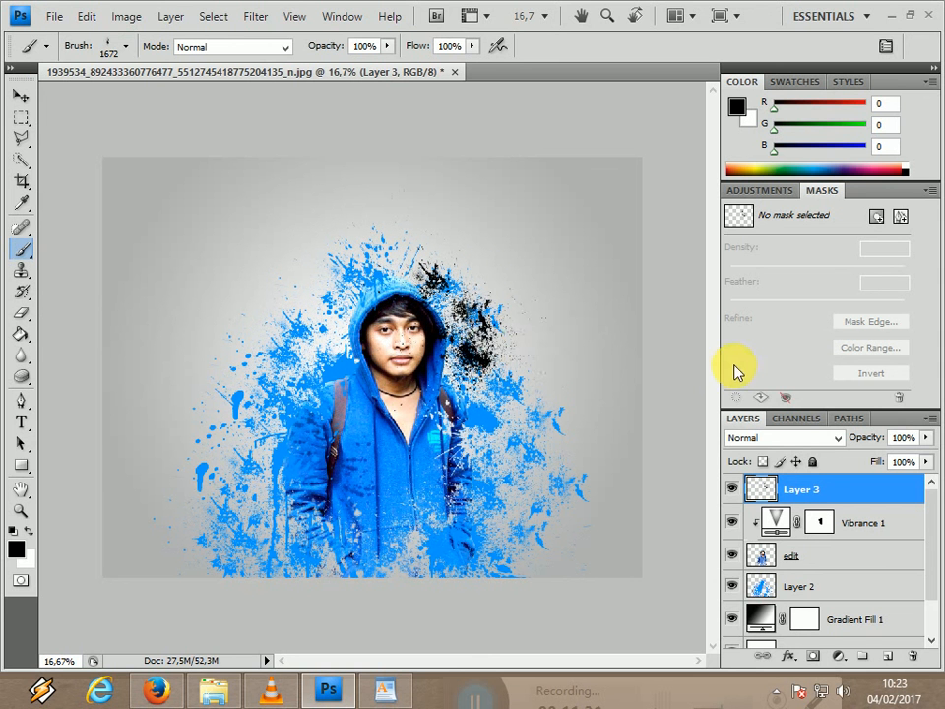
{"action": "key", "text": "ctrl+z"}
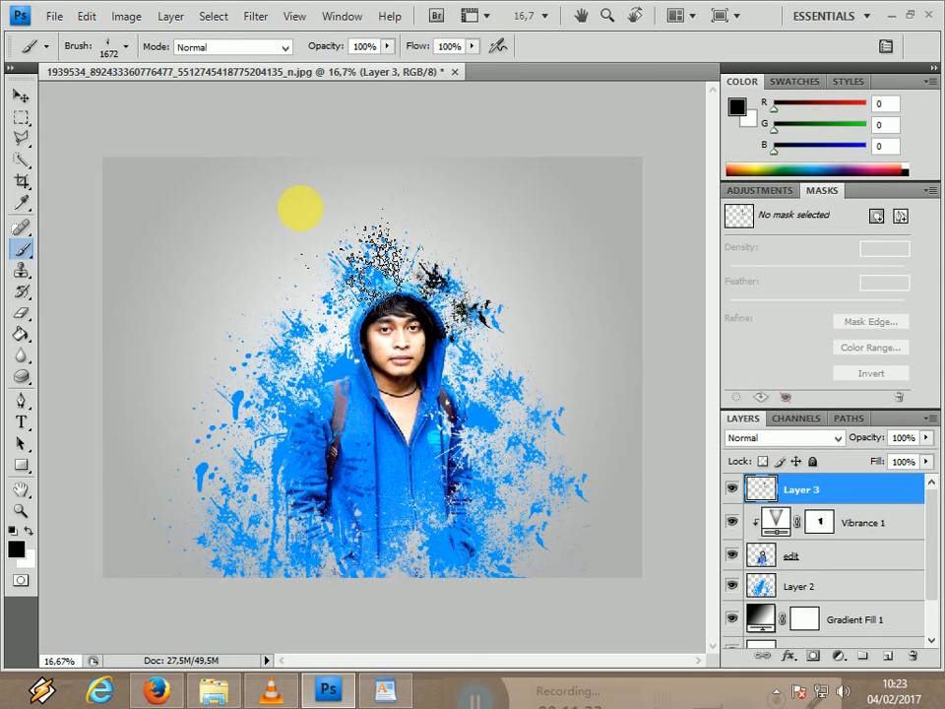
Reduce the brush to 1100 px and stamp a black splatter on the top edge of the hood.
{"action": "key", "text": "["}
{"action": "key", "text": "bracketleft"}
{"action": "key", "text": "bracketleft"}
{"action": "key", "text": "bracketleft"}
{"action": "key", "text": "bracketleft"}
{"action": "left_click", "coordinate": [396, 282]}
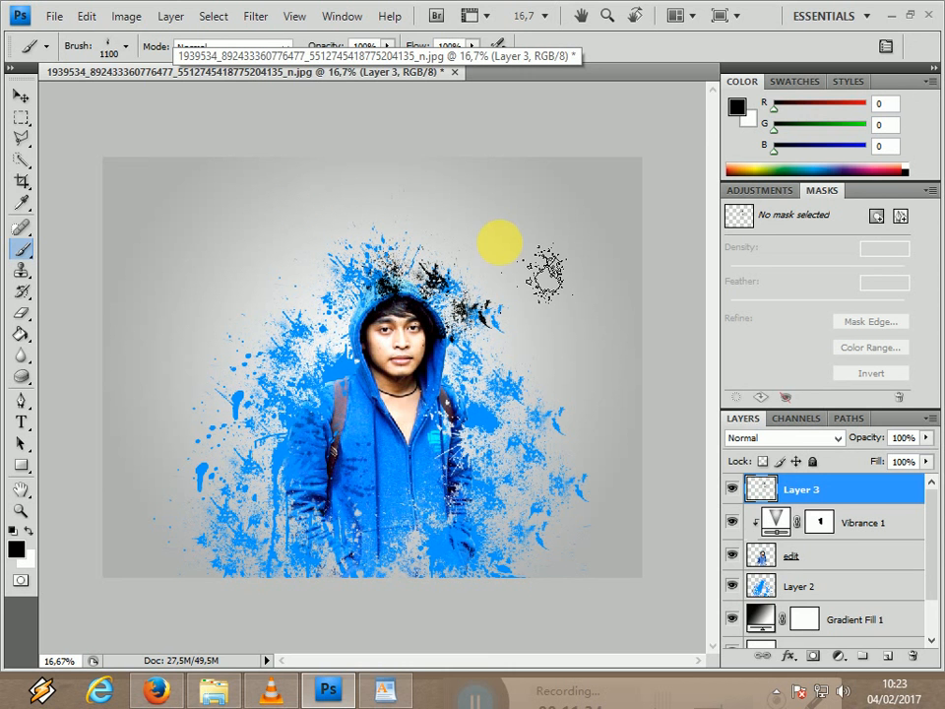
Stamp a black splatter beside the hood's upper left edge with the scattered preset labeled 1073.
{"action": "left_click", "coordinate": [126, 52]}
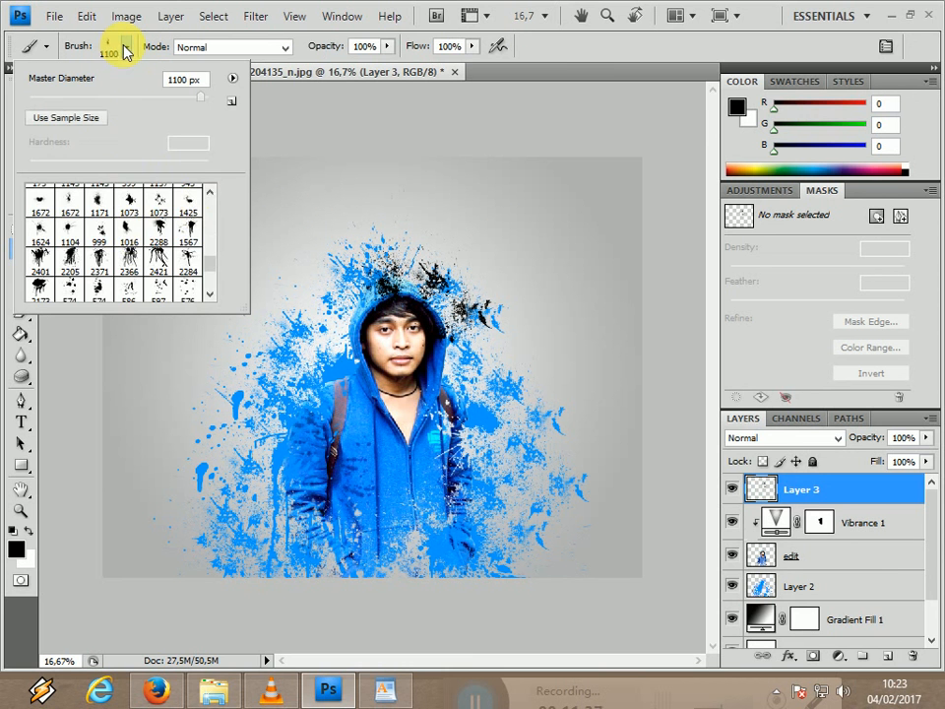
{"action": "left_click", "coordinate": [189, 203]}
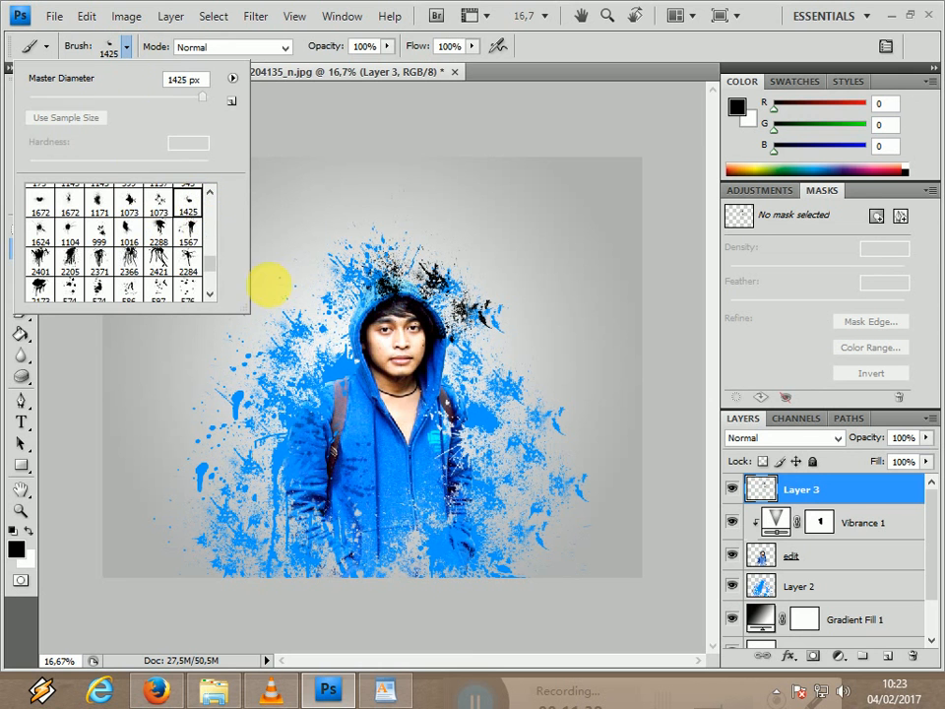
{"action": "left_click", "coordinate": [162, 203]}
{"action": "left_click", "coordinate": [330, 281]}
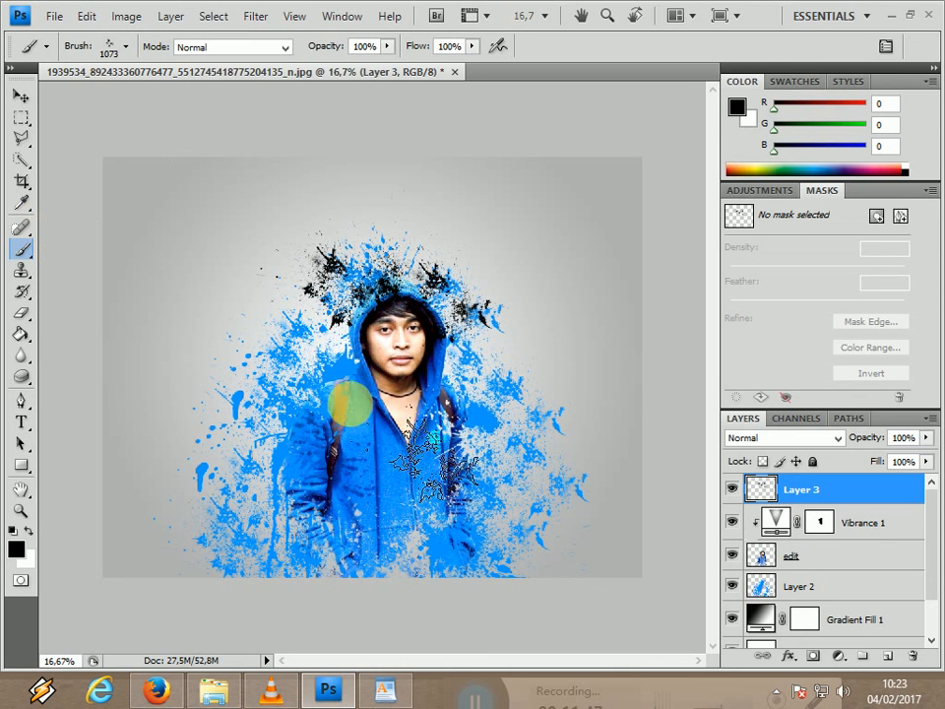
Sample the mauve color (136, 107, 130) from the backpack strap with the Eyedropper and return to the Brush tool.
{"action": "left_click", "coordinate": [20, 203]}
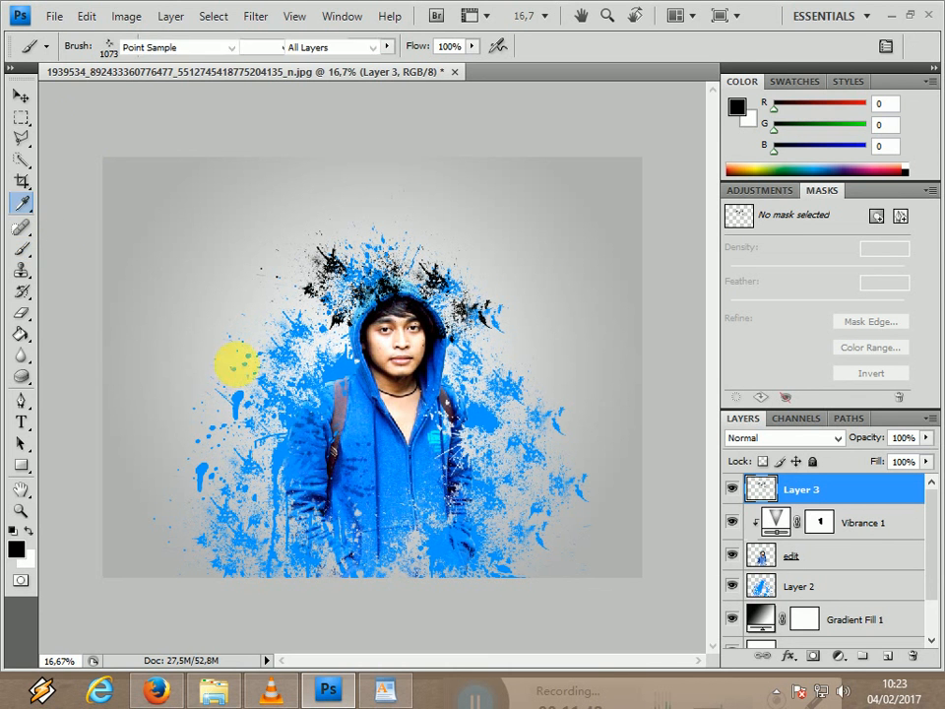
{"action": "left_click", "coordinate": [337, 424]}
{"action": "left_click_drag", "start_coordinate": [336, 411], "coordinate": [364, 411]}
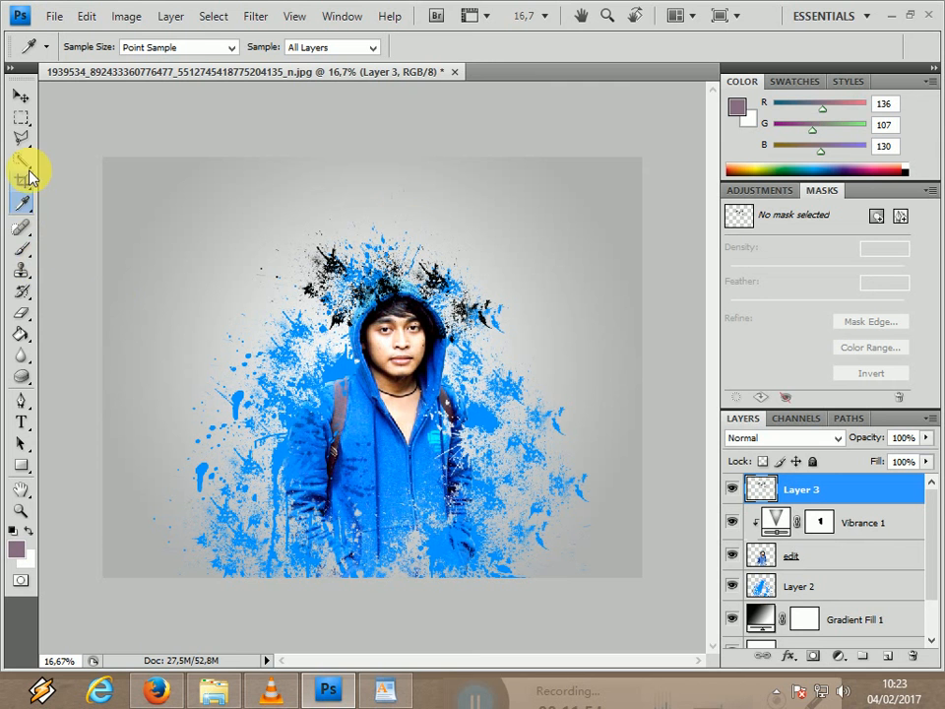
{"action": "left_click", "coordinate": [21, 248]}
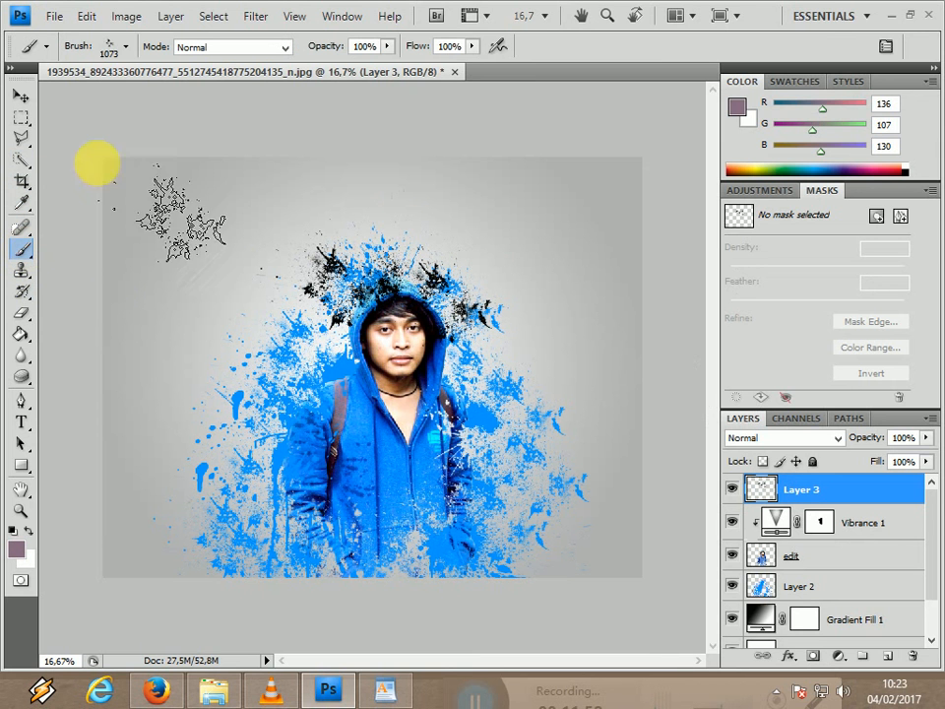
{"action": "left_click", "coordinate": [125, 47]}
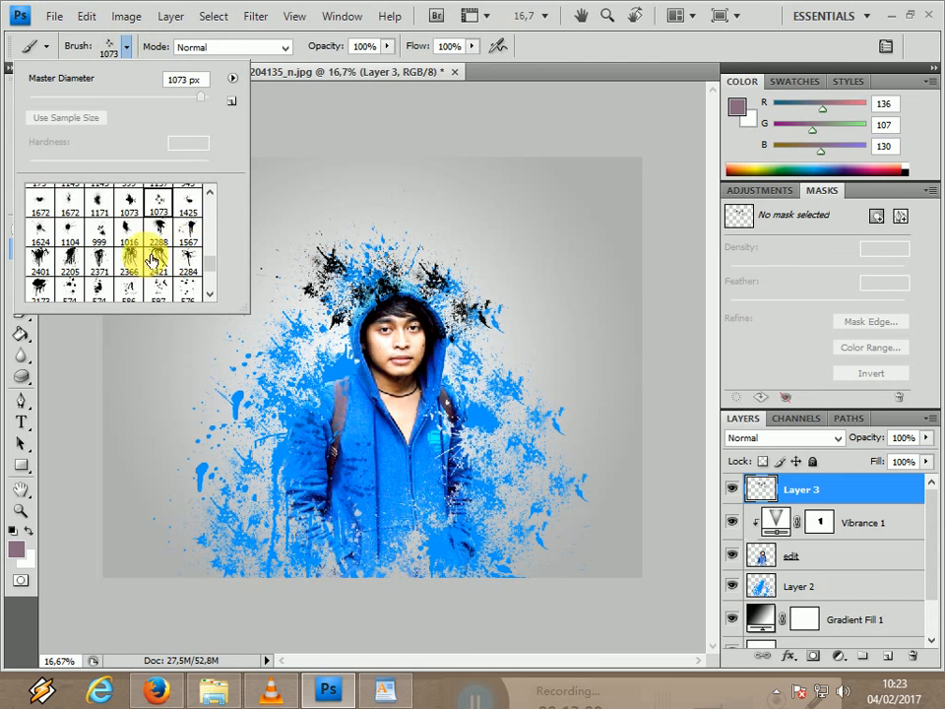
{"action": "left_click", "coordinate": [199, 288]}
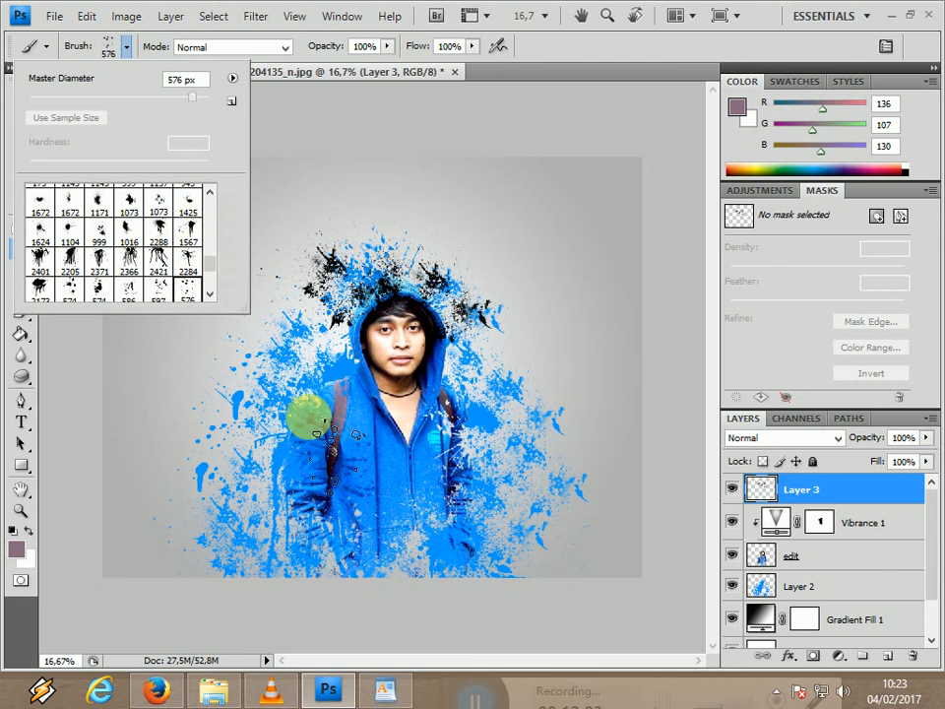
{"action": "left_click", "coordinate": [317, 425]}
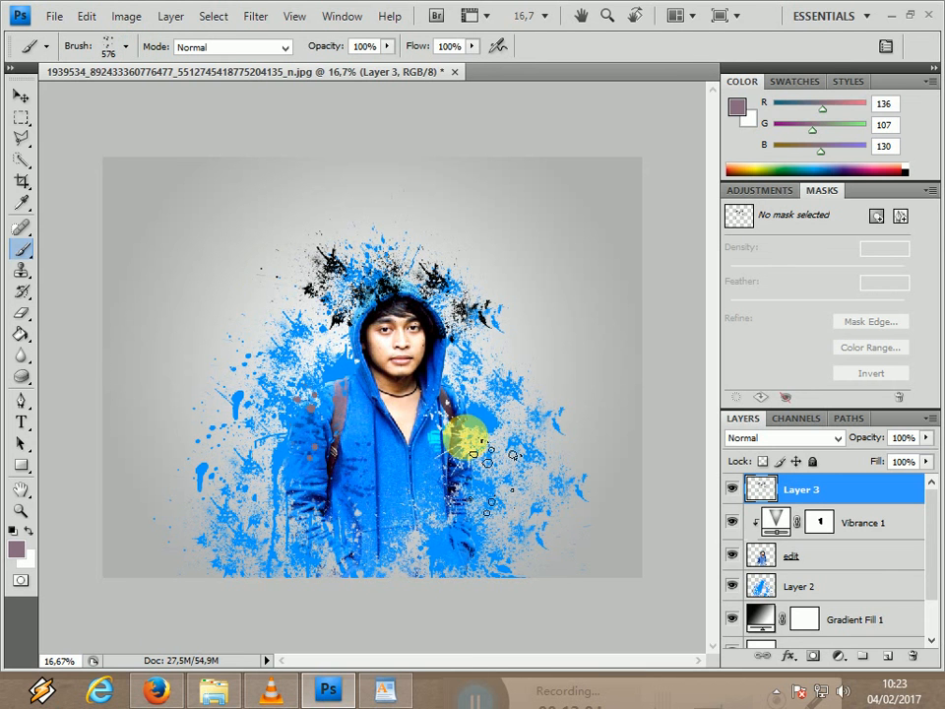
{"action": "left_click", "coordinate": [471, 416]}
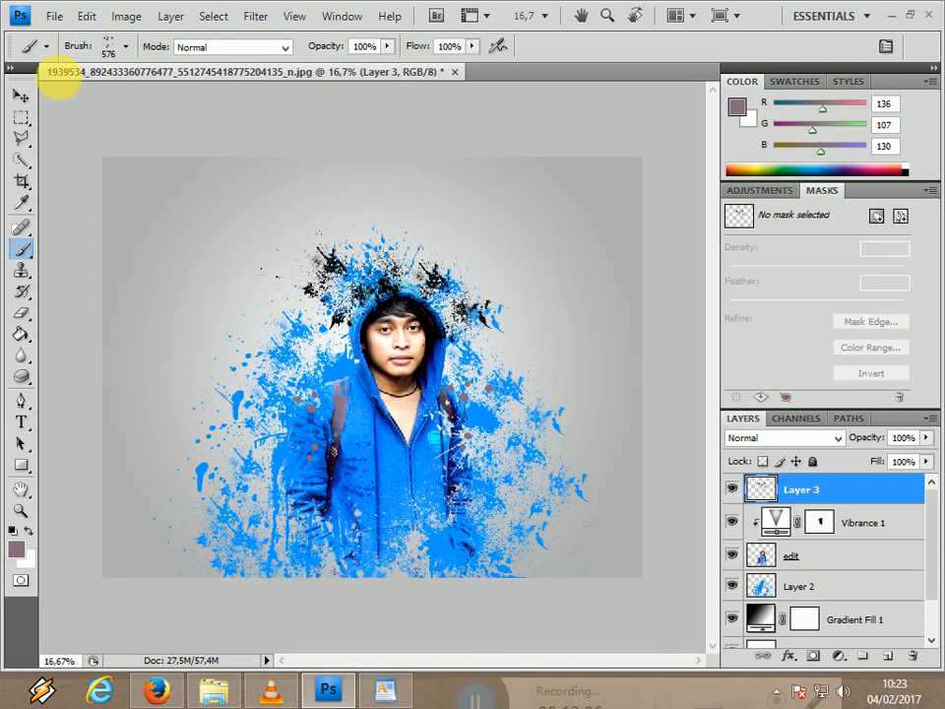
{"action": "left_click", "coordinate": [127, 52]}
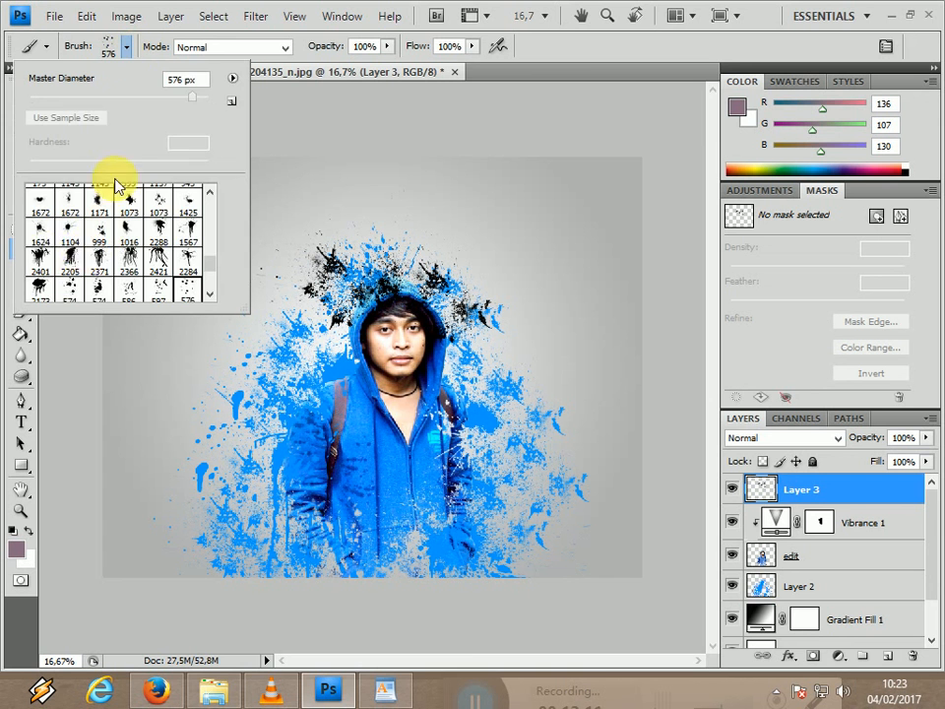
{"action": "left_click", "coordinate": [75, 205]}
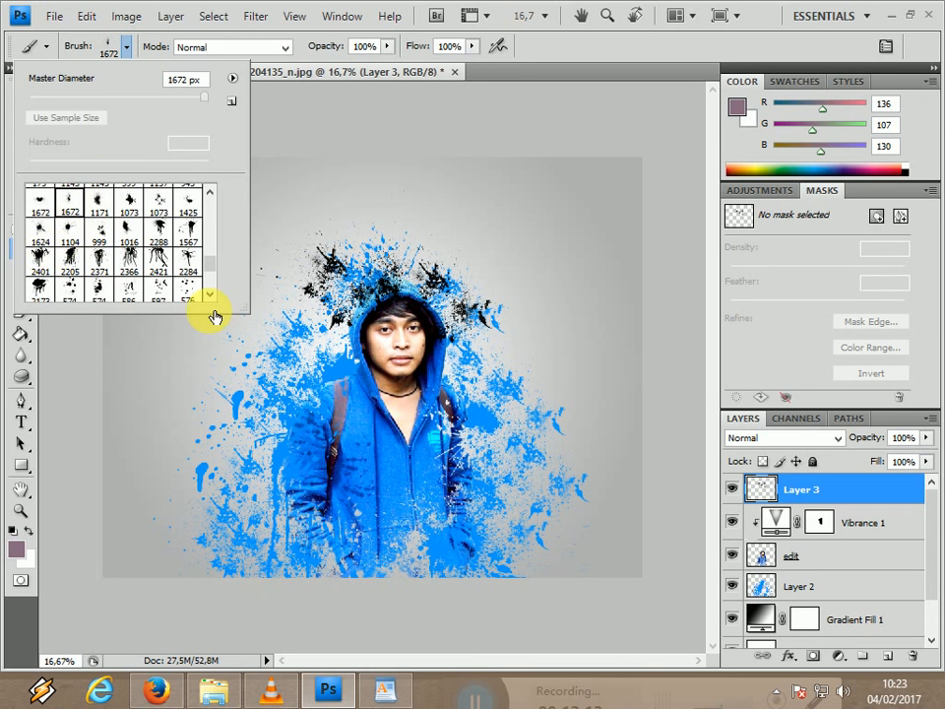
{"action": "left_click", "coordinate": [322, 412]}
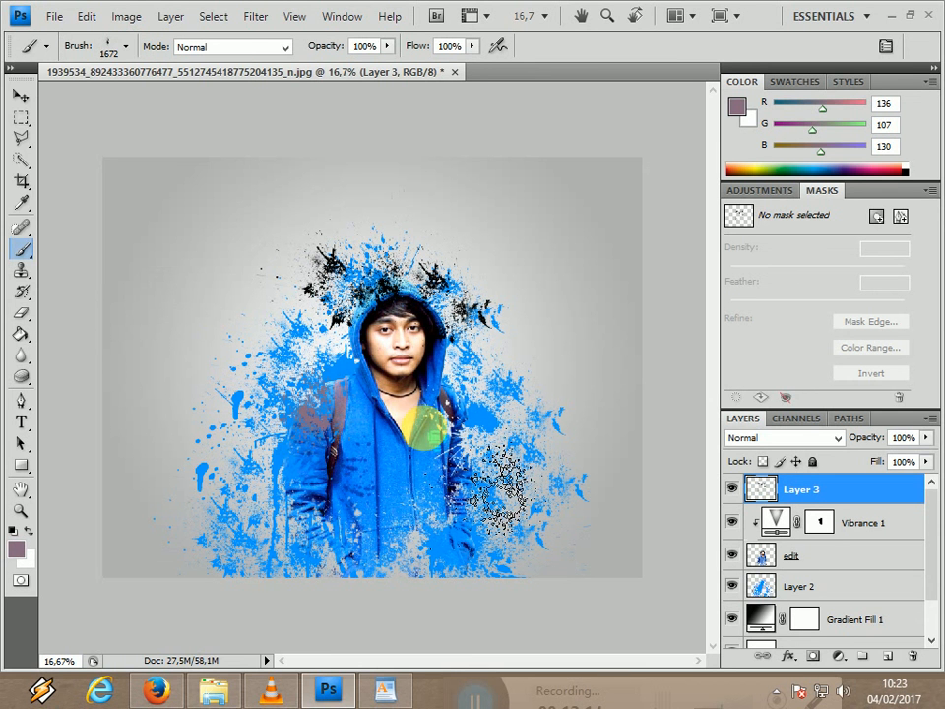
{"action": "key", "text": "ctrl+z"}
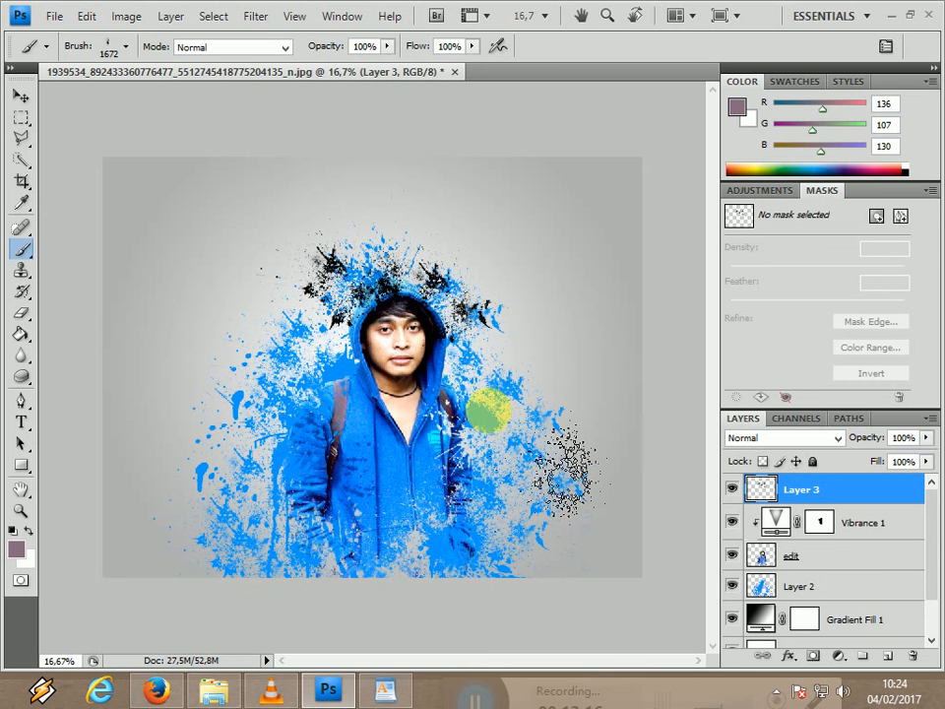
{"action": "left_click", "coordinate": [486, 408]}
{"action": "key", "text": "ctrl+z"}
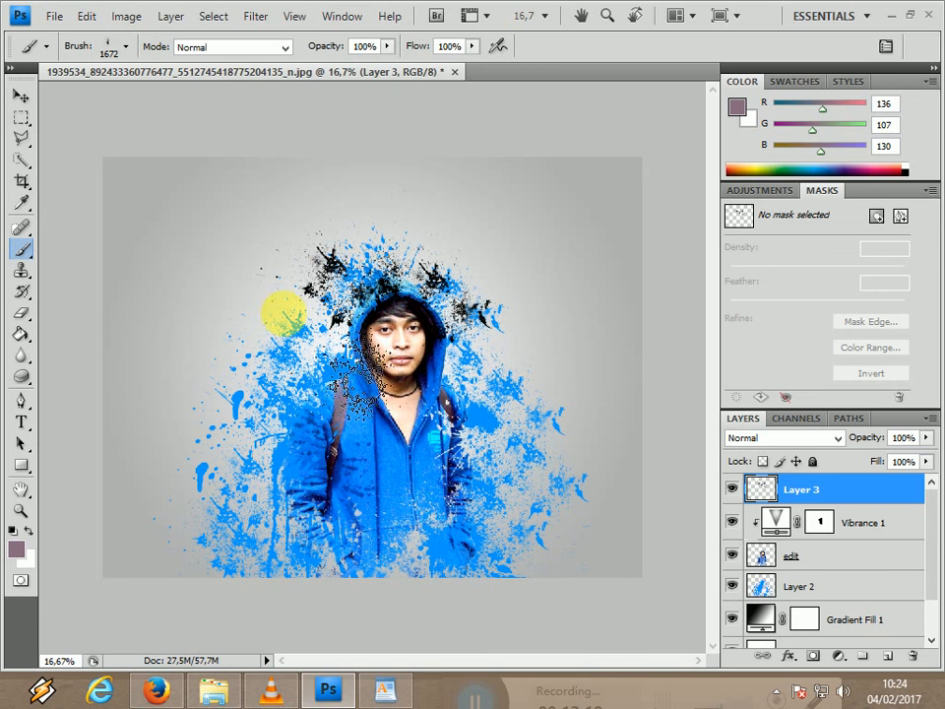
Stamp mauve splatters beside the backpack straps on both shoulders with splatter preset 597.
{"action": "left_click", "coordinate": [127, 49]}
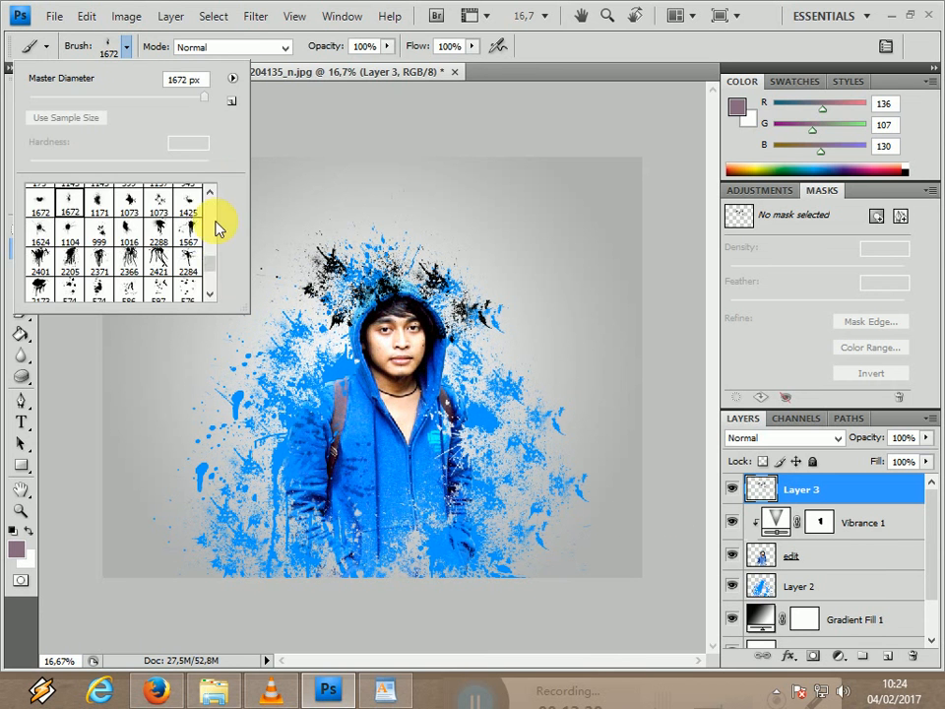
{"action": "scroll", "coordinate": [212, 279], "scroll_direction": "down", "scroll_amount": 3}
{"action": "left_click", "coordinate": [187, 264]}
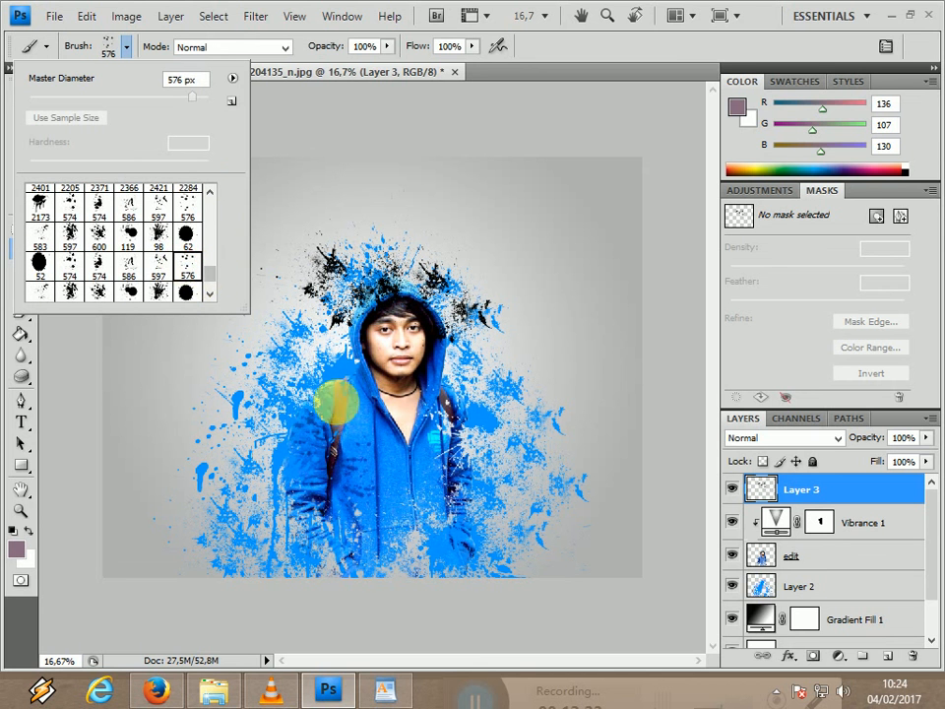
{"action": "left_click", "coordinate": [156, 268]}
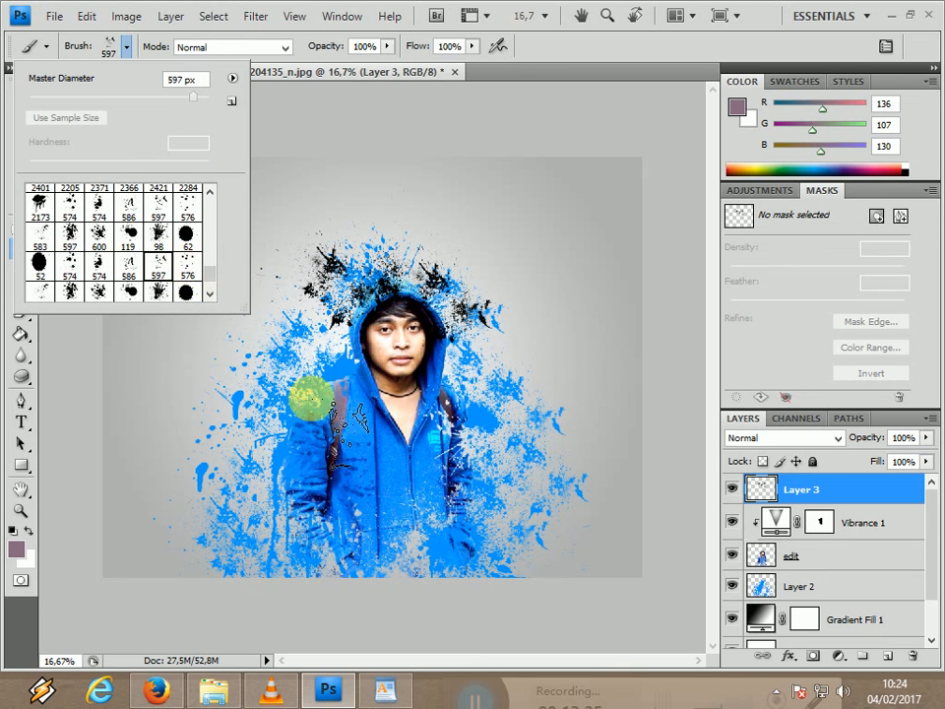
{"action": "left_click", "coordinate": [312, 397]}
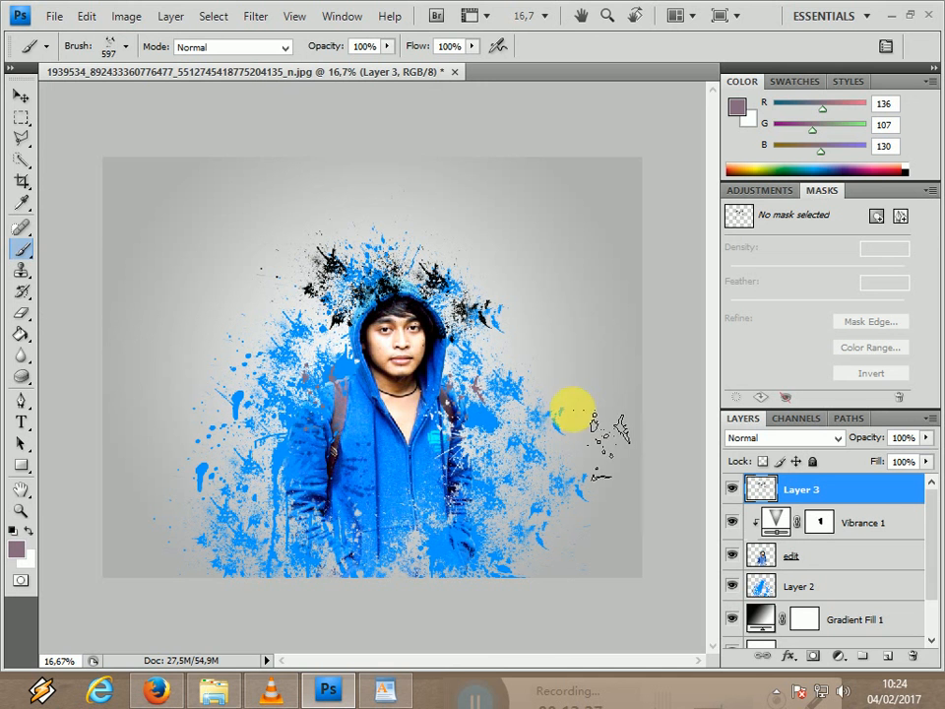
Add fine mauve splatters around both backpack straps with brush preset 583.
{"action": "left_click", "coordinate": [124, 48]}
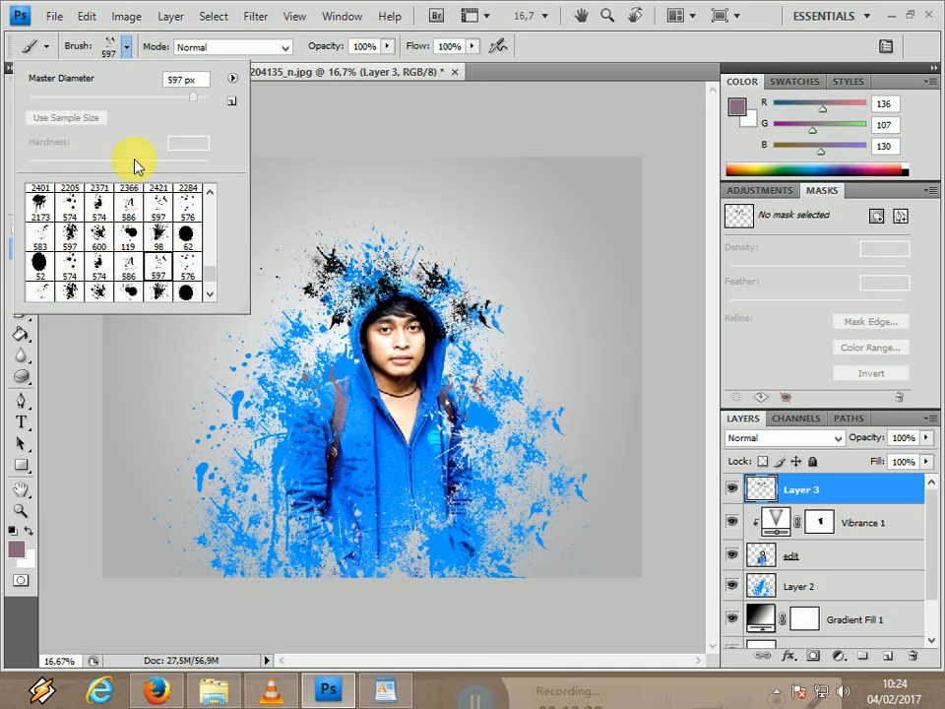
{"action": "left_click", "coordinate": [40, 291]}
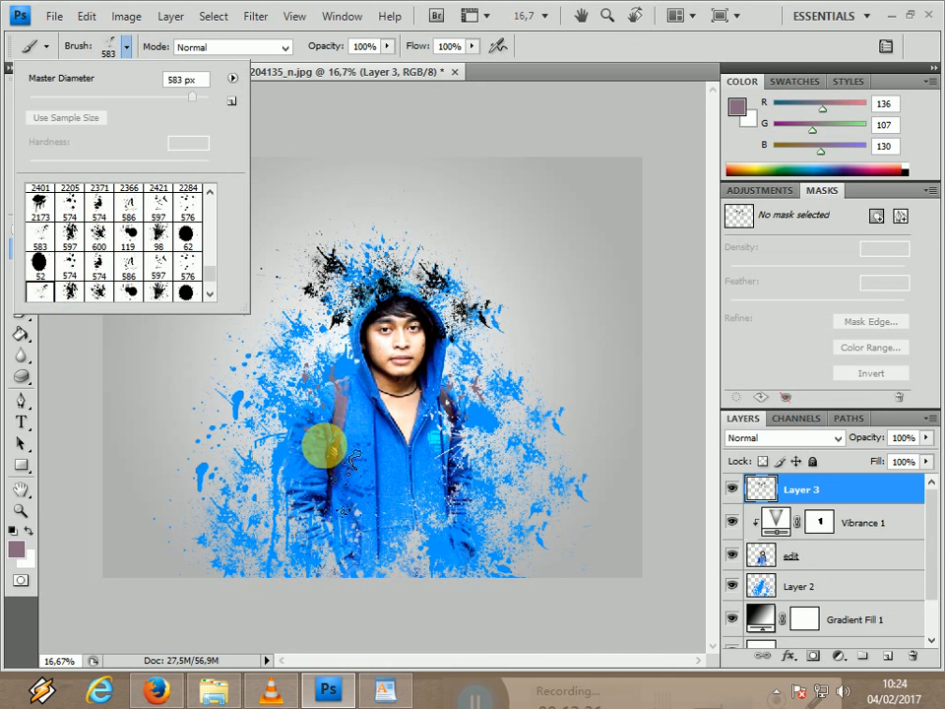
{"action": "left_click", "coordinate": [332, 448]}
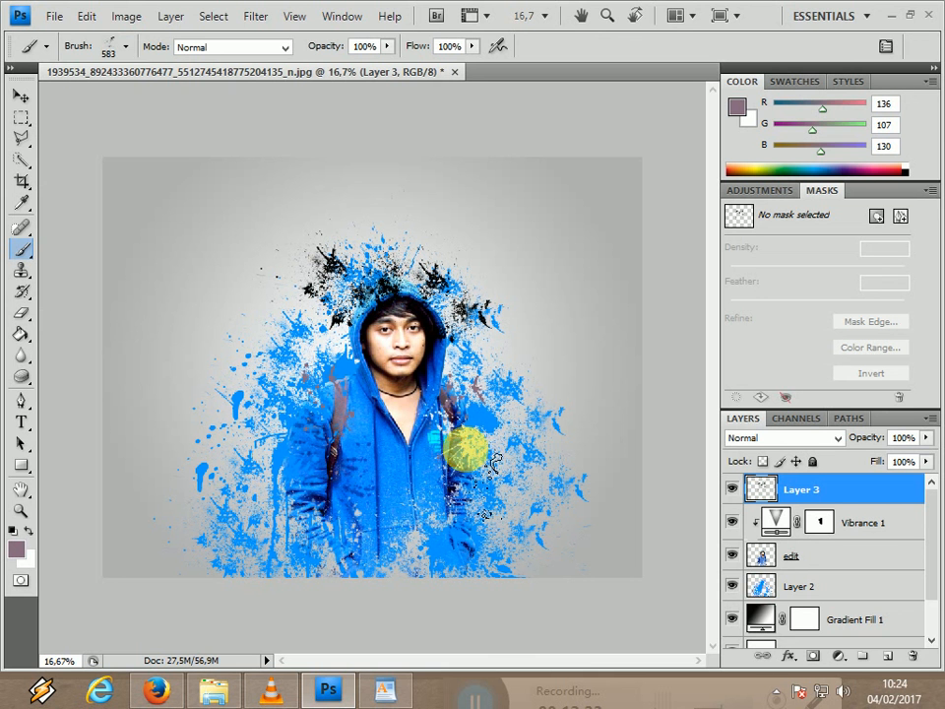
{"action": "left_click", "coordinate": [437, 423]}
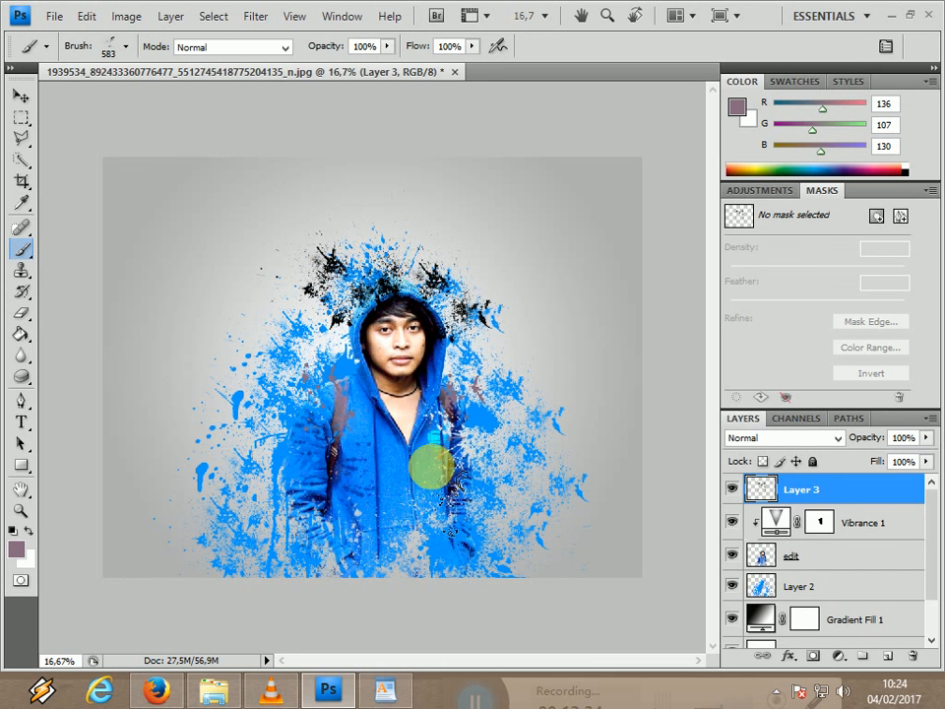
Sample the light skin tone (255, 229, 210) from the man's open neckline and return to the Brush tool.
{"action": "left_click", "coordinate": [21, 202]}
{"action": "left_click", "coordinate": [410, 429]}
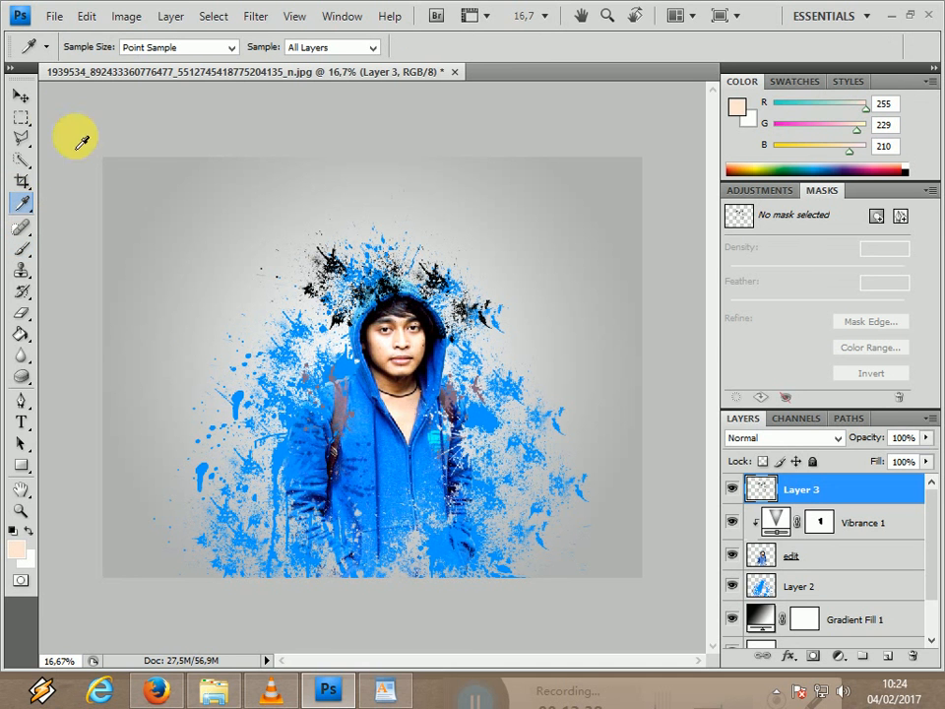
{"action": "left_click", "coordinate": [21, 247]}
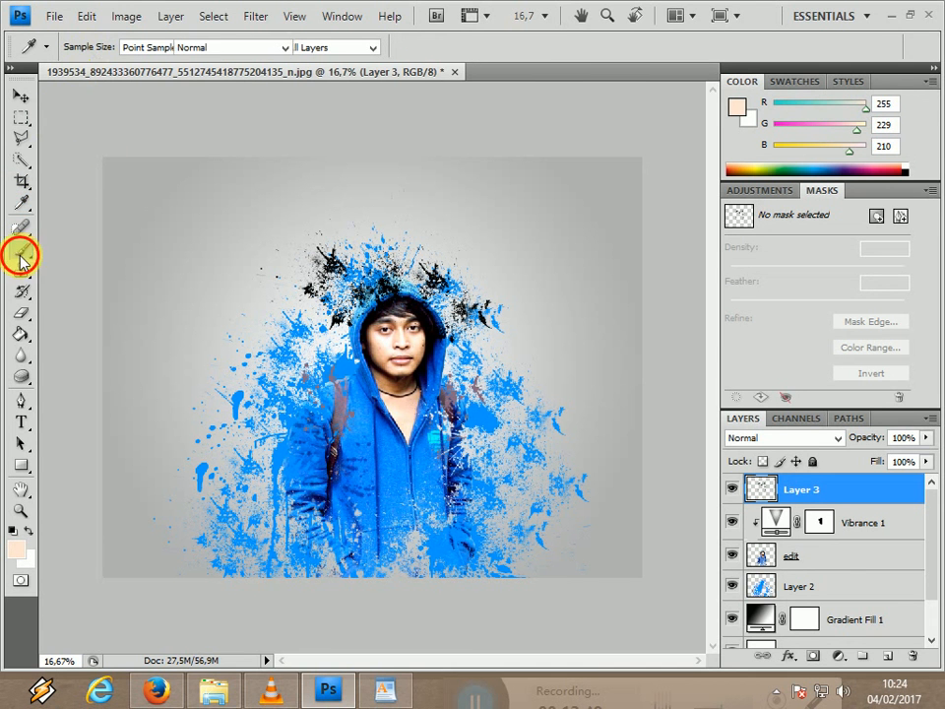
Stamp skin-toned splatters around the open neckline and across the jacket's chest with splatter preset 1143.
{"action": "left_click", "coordinate": [125, 46]}
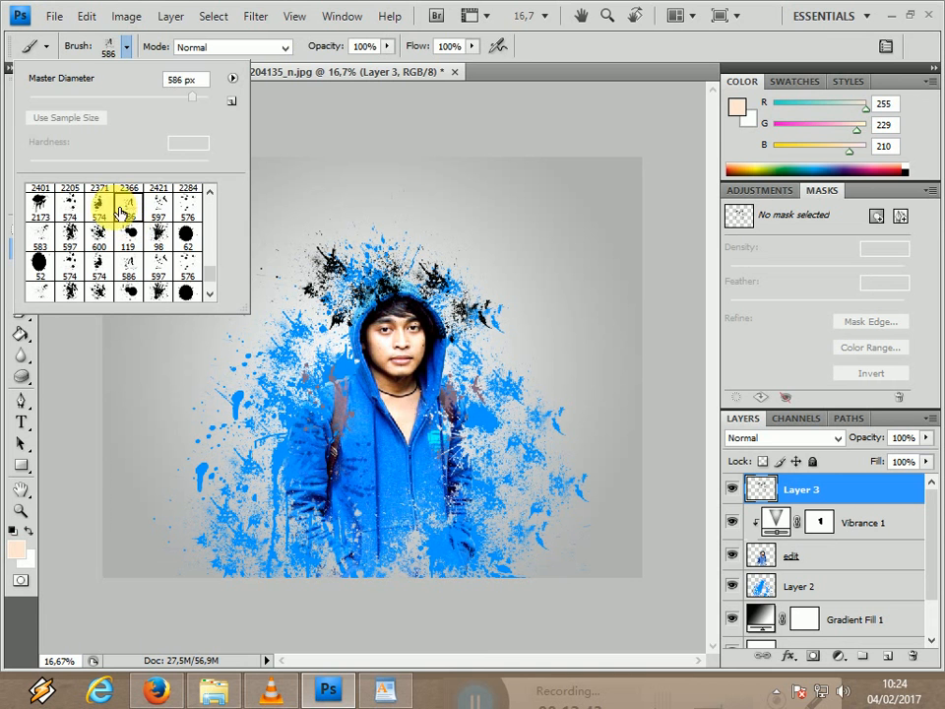
{"action": "left_click", "coordinate": [101, 206]}
{"action": "left_click", "coordinate": [391, 443]}
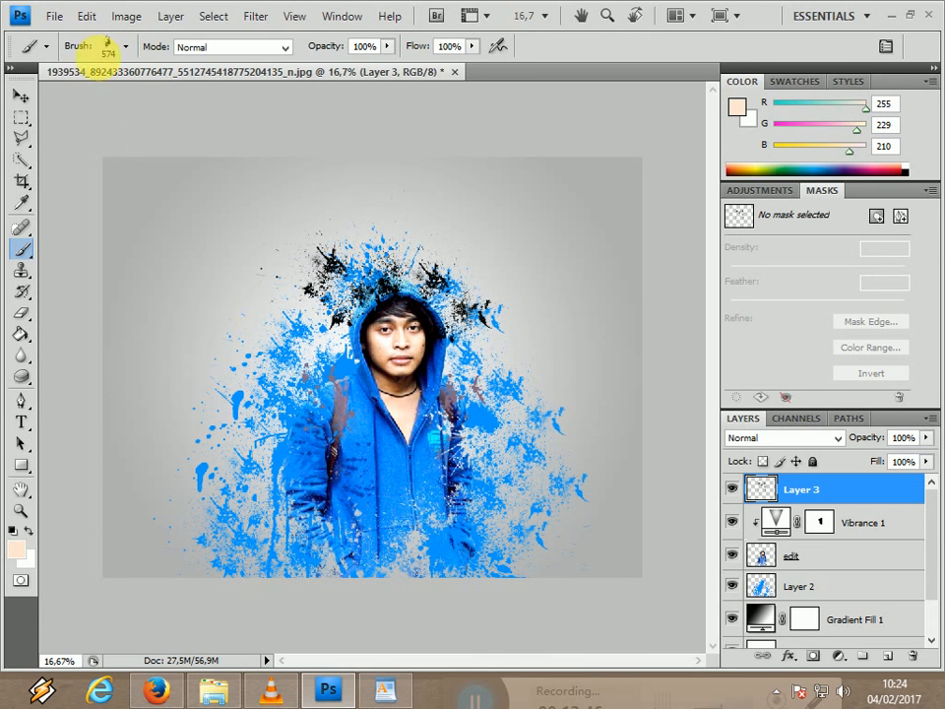
{"action": "left_click", "coordinate": [125, 47]}
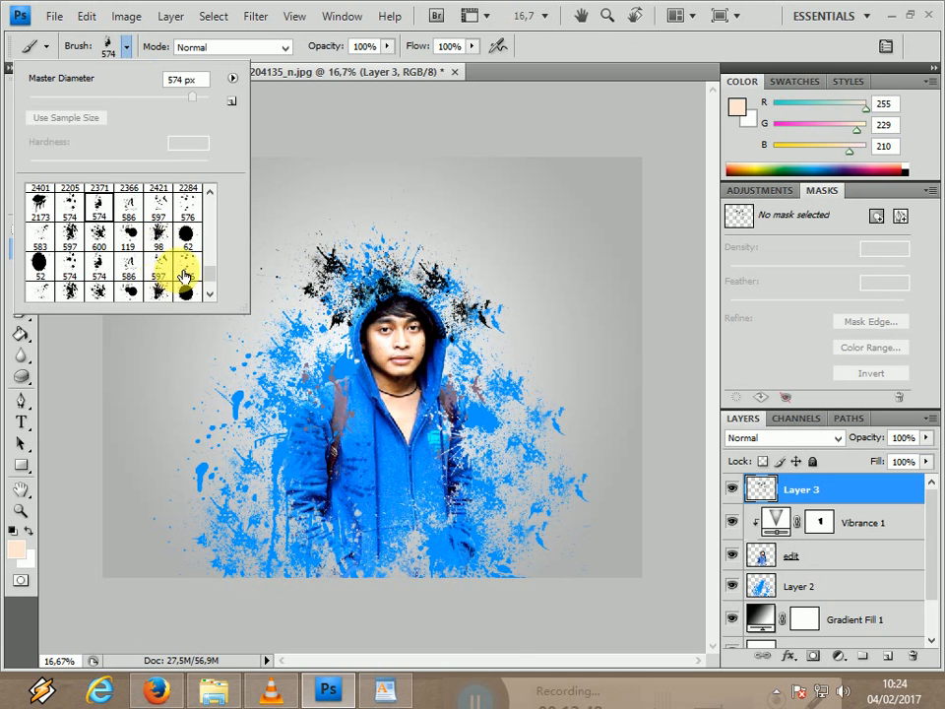
{"action": "left_click", "coordinate": [34, 293]}
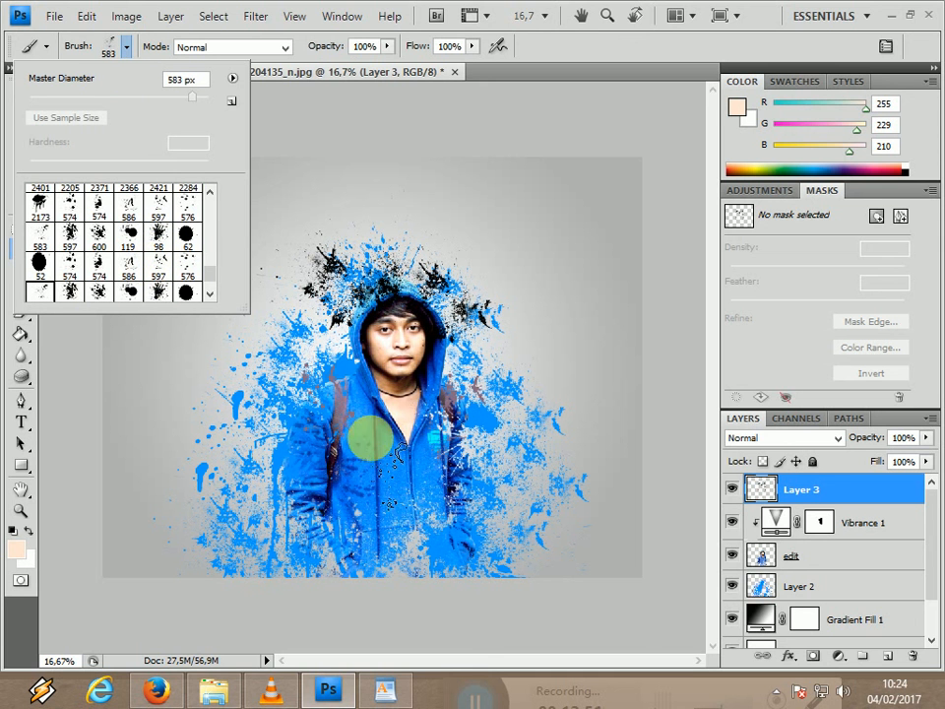
{"action": "left_click_drag", "start_coordinate": [214, 279], "coordinate": [210, 263]}
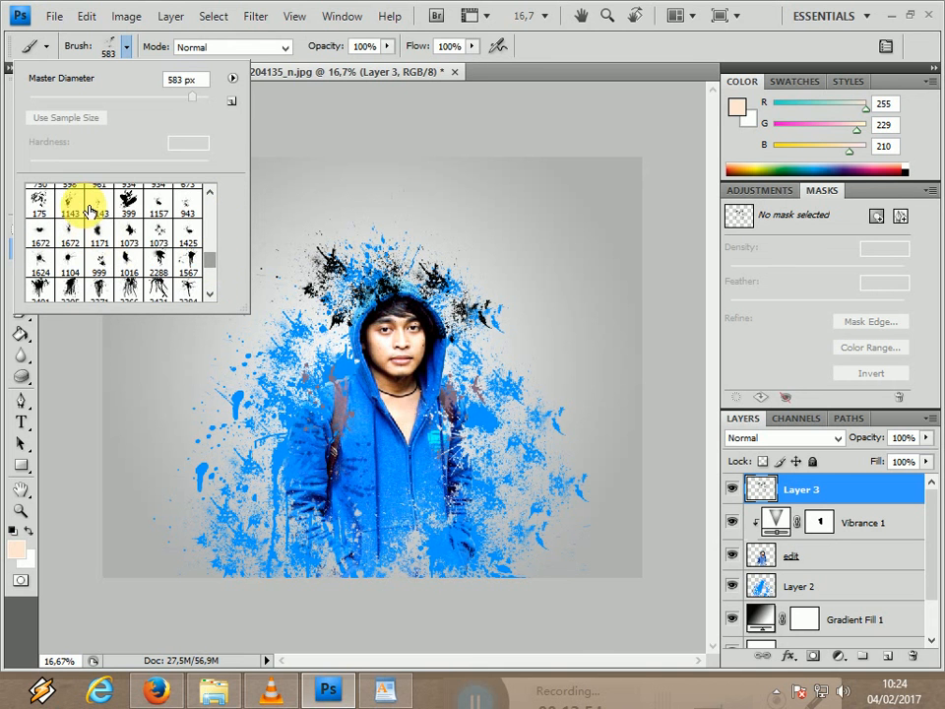
{"action": "left_click", "coordinate": [411, 415]}
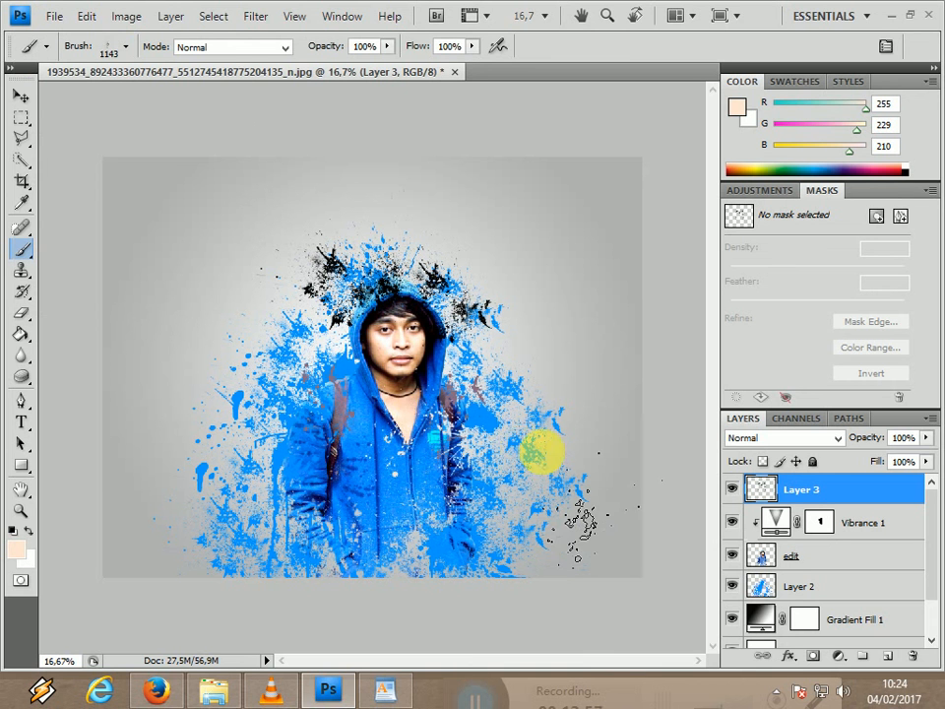
{"action": "left_click", "coordinate": [386, 387]}
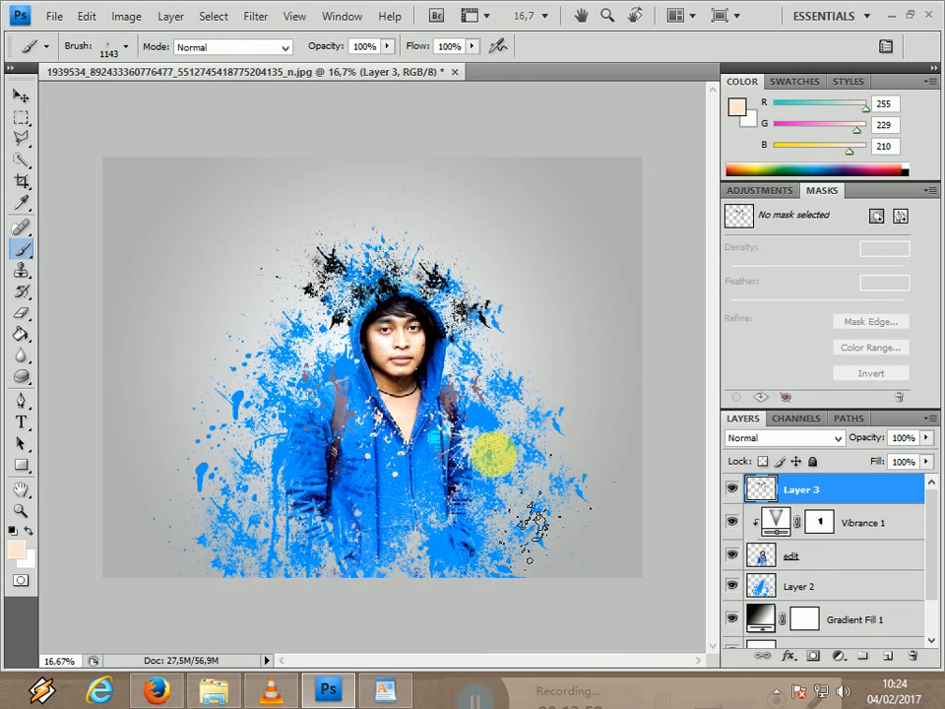
{"action": "left_click", "coordinate": [477, 422]}
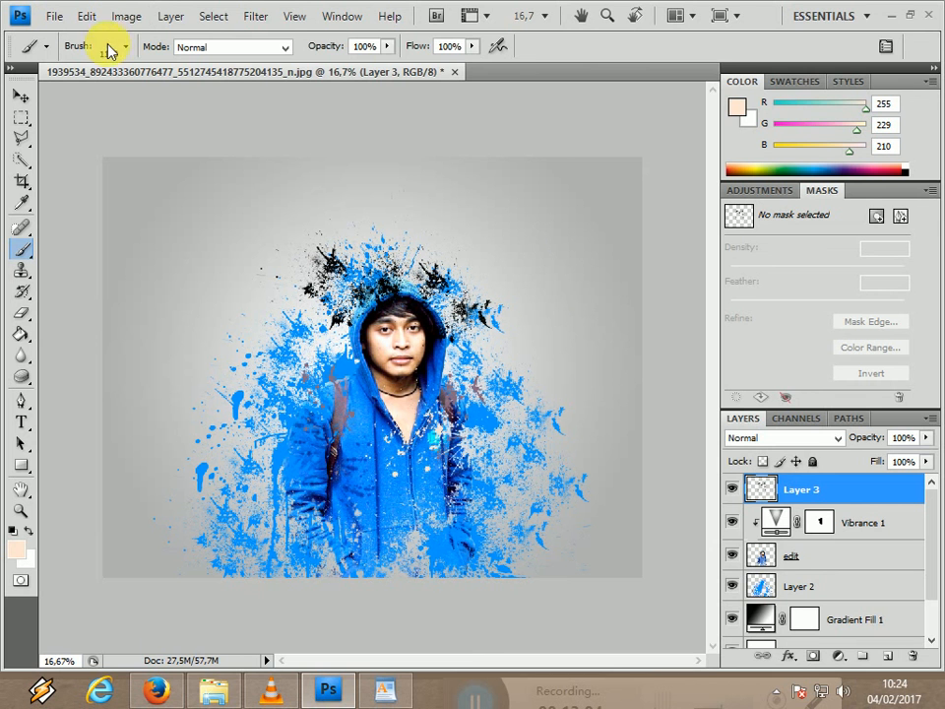
Sample the bright blue (0, 141, 255) from the jacket with the Eyedropper and return to the Brush tool.
{"action": "left_click", "coordinate": [23, 202]}
{"action": "left_click_drag", "start_coordinate": [396, 481], "coordinate": [386, 460]}
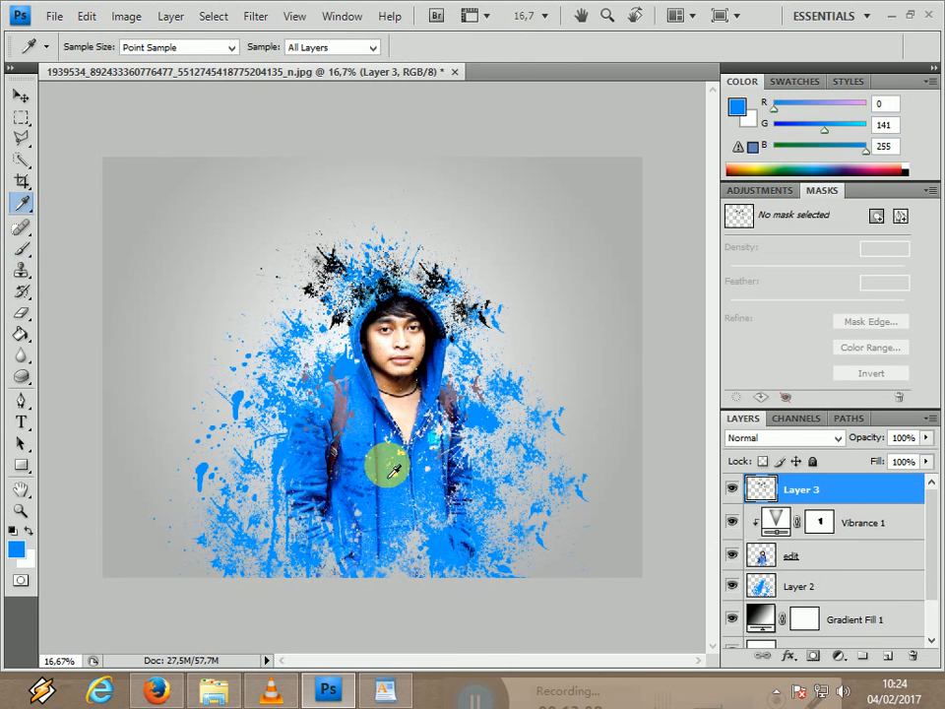
{"action": "left_click", "coordinate": [20, 249]}
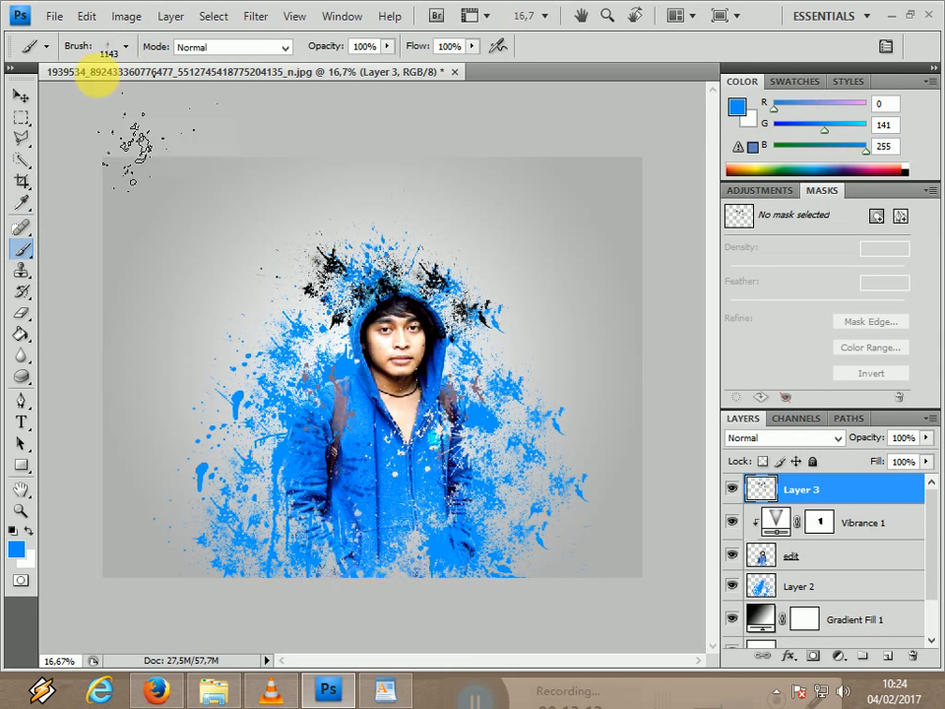
Stamp blue splatters over the lower part of the jacket with splatter preset 673.
{"action": "left_click", "coordinate": [127, 48]}
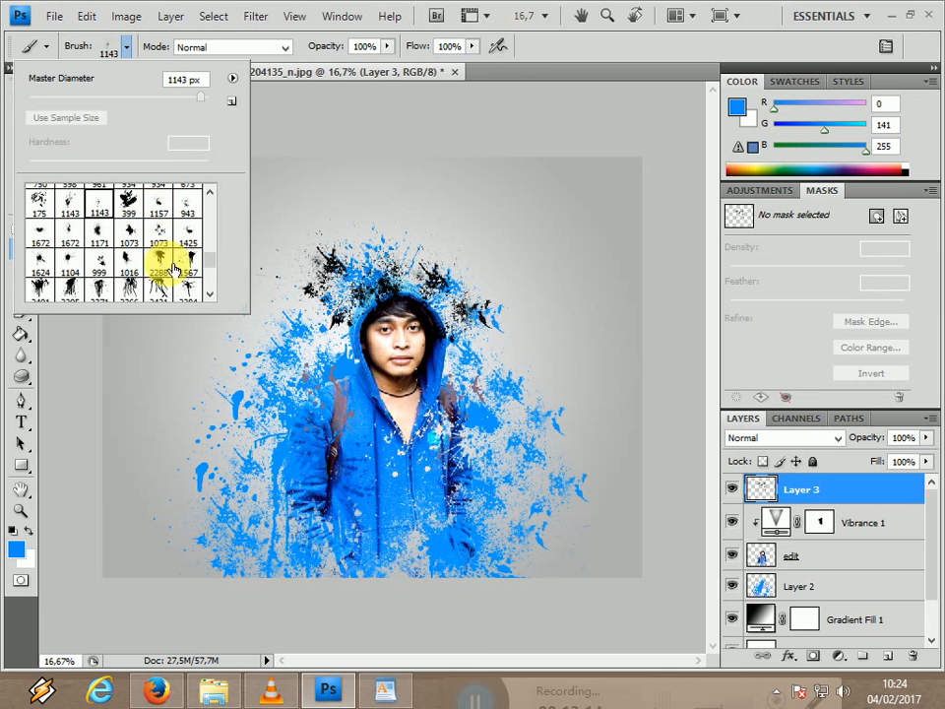
{"action": "left_click_drag", "start_coordinate": [211, 251], "coordinate": [211, 253]}
{"action": "left_click", "coordinate": [187, 230]}
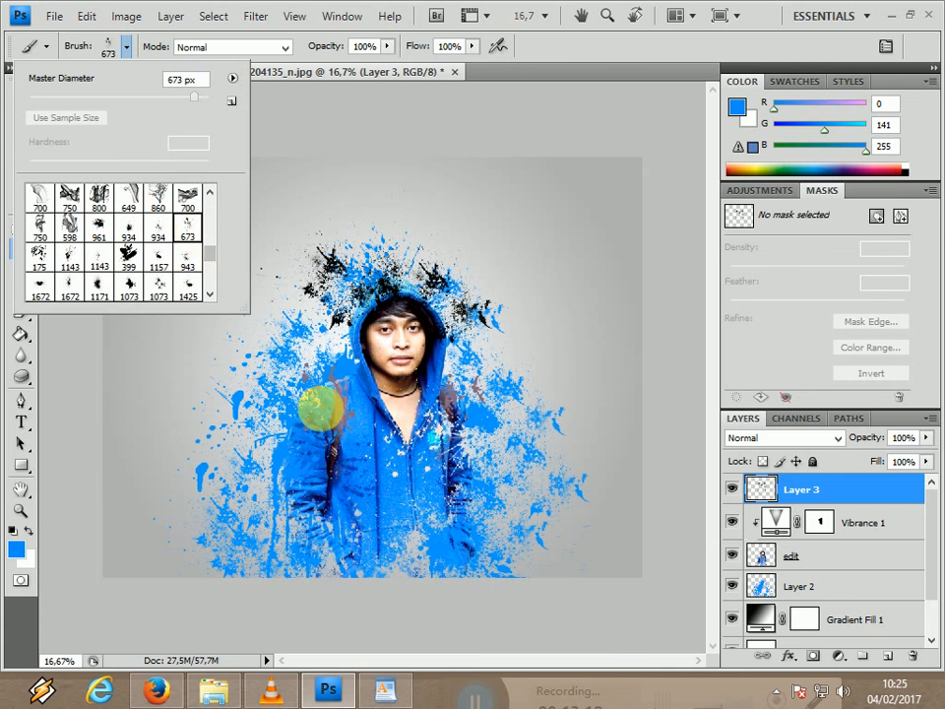
{"action": "left_click", "coordinate": [367, 546]}
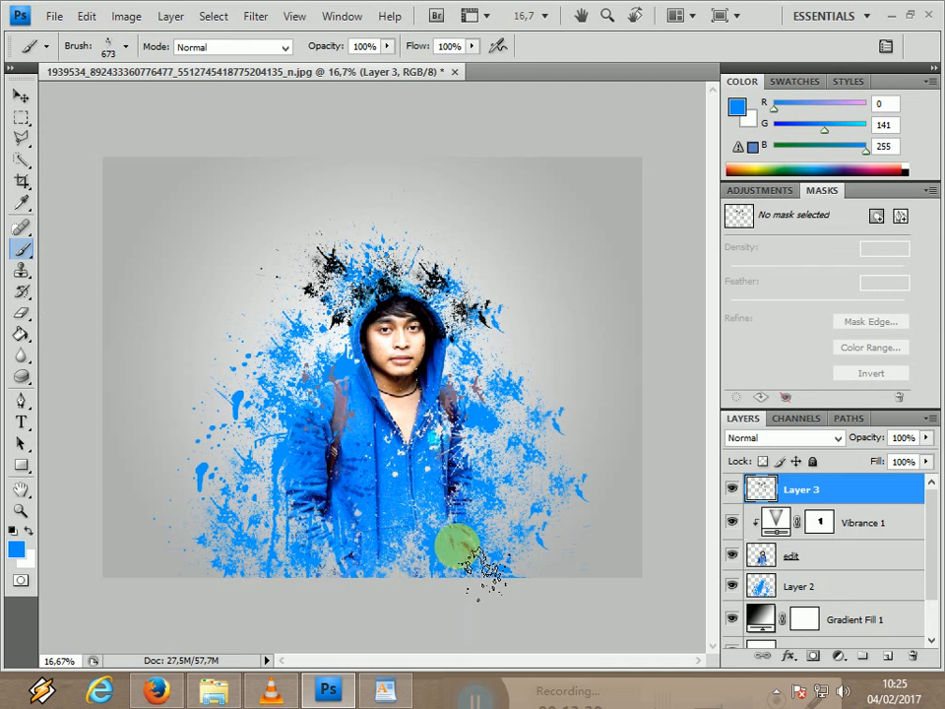
Enlarge the splatter brush to 2100 px and stamp large blue splatters over the lower jacket and around both sides of the body.
{"action": "key", "text": "bracketright"}
{"action": "key", "text": "bracketright"}
{"action": "key", "text": "bracketright"}
{"action": "key", "text": "bracketright"}
{"action": "key", "text": "bracketright"}
{"action": "key", "text": "bracketright"}
{"action": "key", "text": "bracketright"}
{"action": "key", "text": "bracketright"}
{"action": "key", "text": "bracketright"}
{"action": "key", "text": "bracketright"}
{"action": "key", "text": "bracketright"}
{"action": "key", "text": "bracketright"}
{"action": "key", "text": "bracketright"}
{"action": "key", "text": "bracketright"}
{"action": "key", "text": "bracketright"}
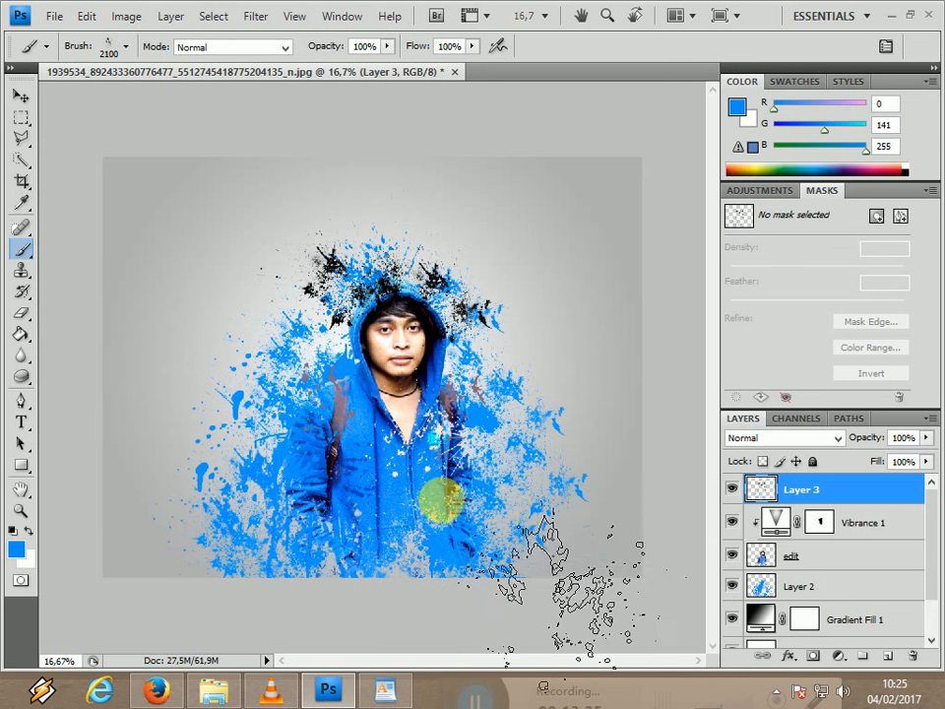
{"action": "left_click", "coordinate": [388, 576]}
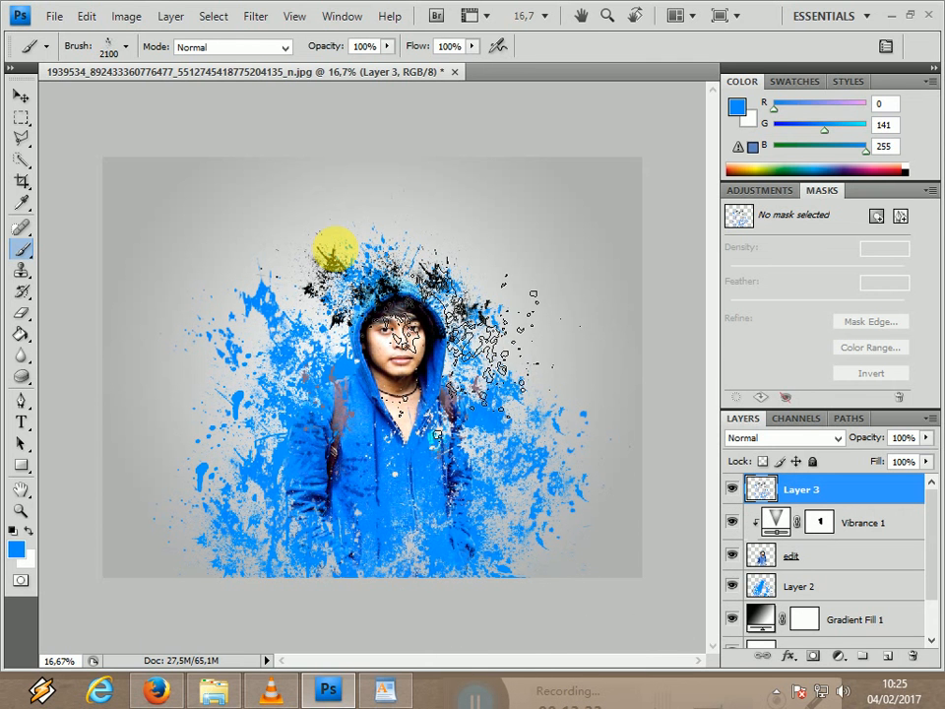
Stamp blue splatters around the hood and over the black splatters with preset 673 at its original 673 px size.
{"action": "left_click", "coordinate": [127, 49]}
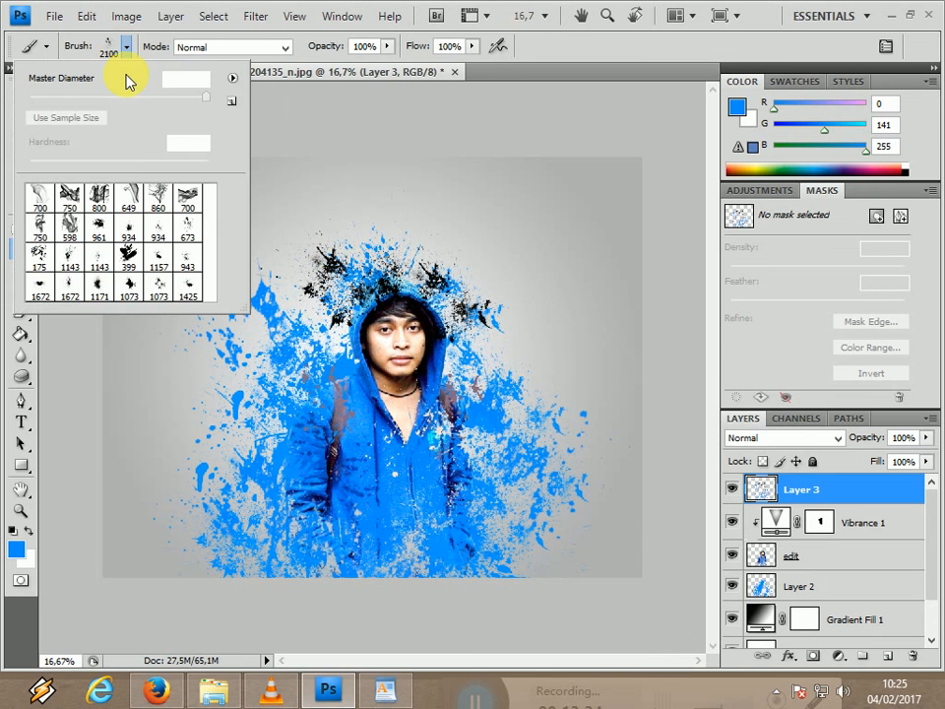
{"action": "left_click", "coordinate": [187, 225]}
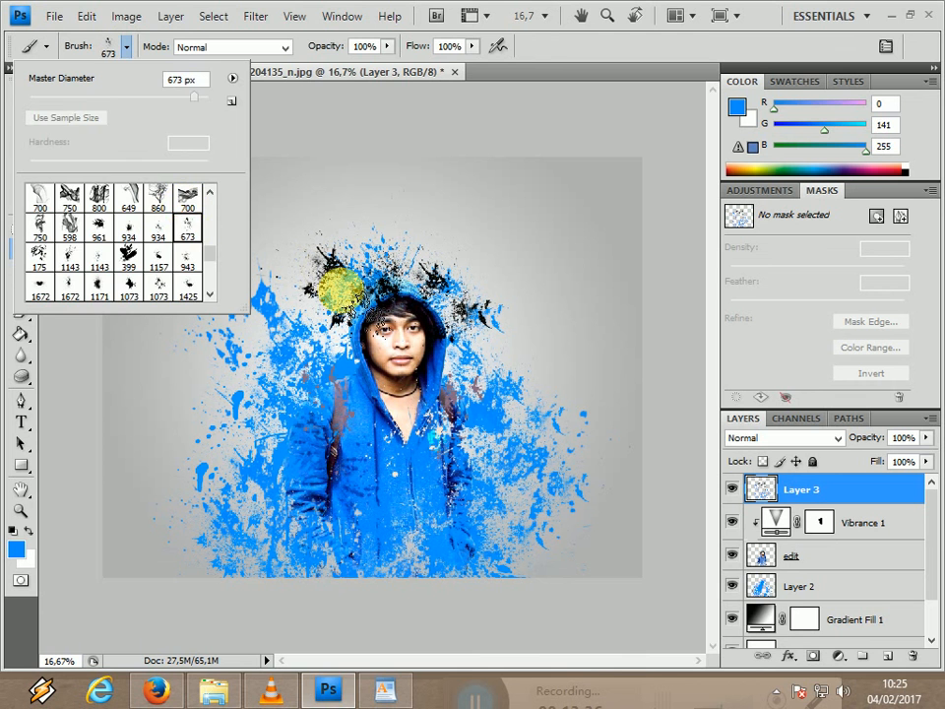
{"action": "left_click", "coordinate": [290, 258]}
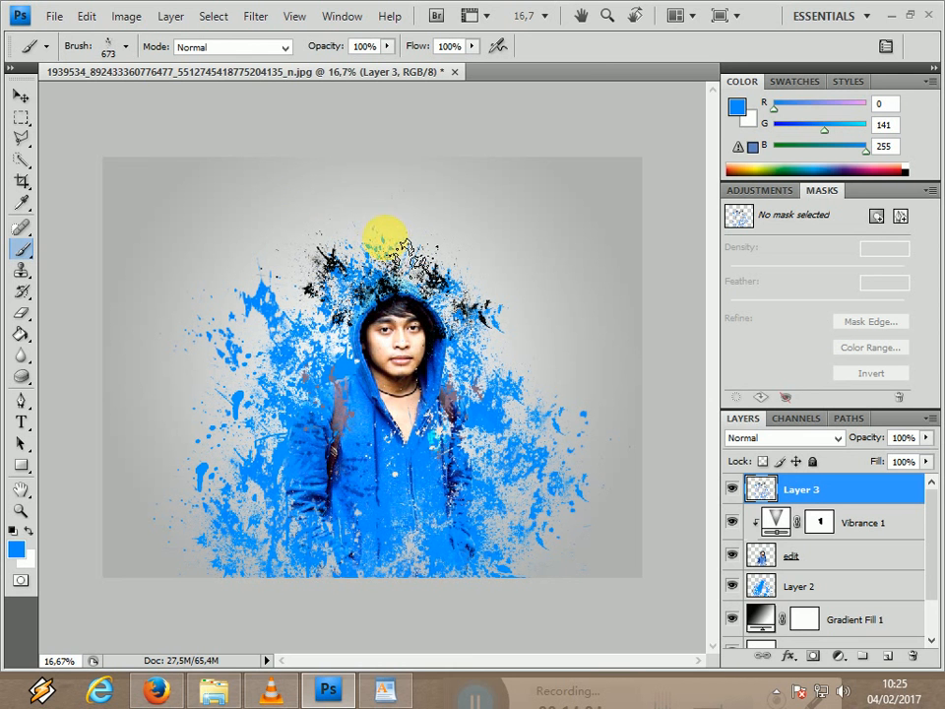
{"action": "mouse_move", "coordinate": [377, 278]}
{"action": "left_mouse_down"}
{"action": "mouse_move", "coordinate": [328, 264]}
{"action": "mouse_move", "coordinate": [342, 286]}
{"action": "mouse_move", "coordinate": [323, 261]}
{"action": "mouse_move", "coordinate": [312, 296]}
{"action": "left_mouse_up"}
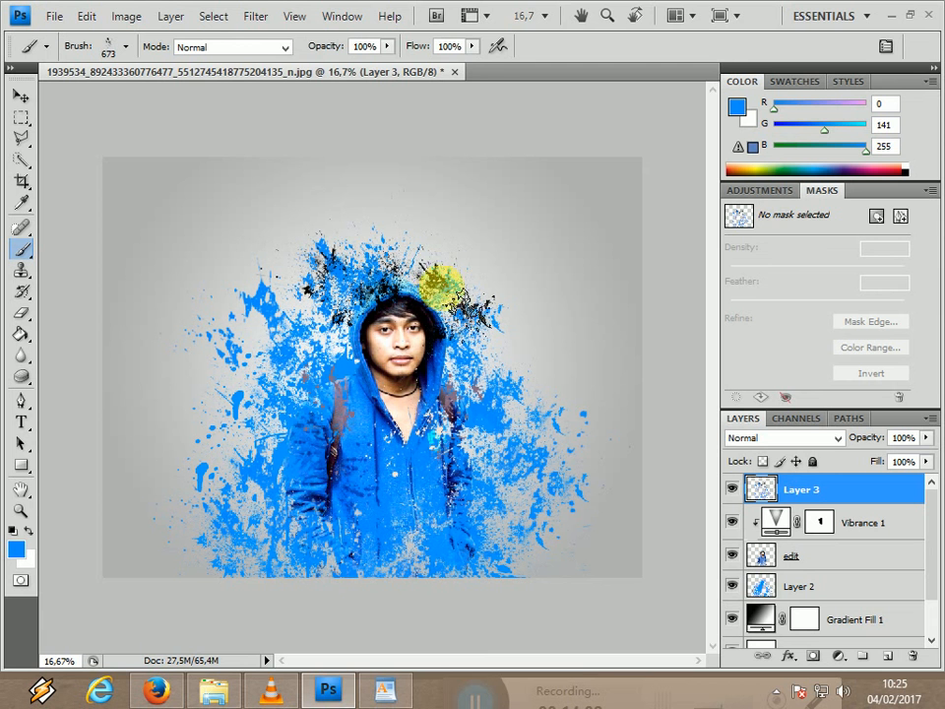
{"action": "left_click", "coordinate": [430, 265]}
{"action": "left_click", "coordinate": [490, 306]}
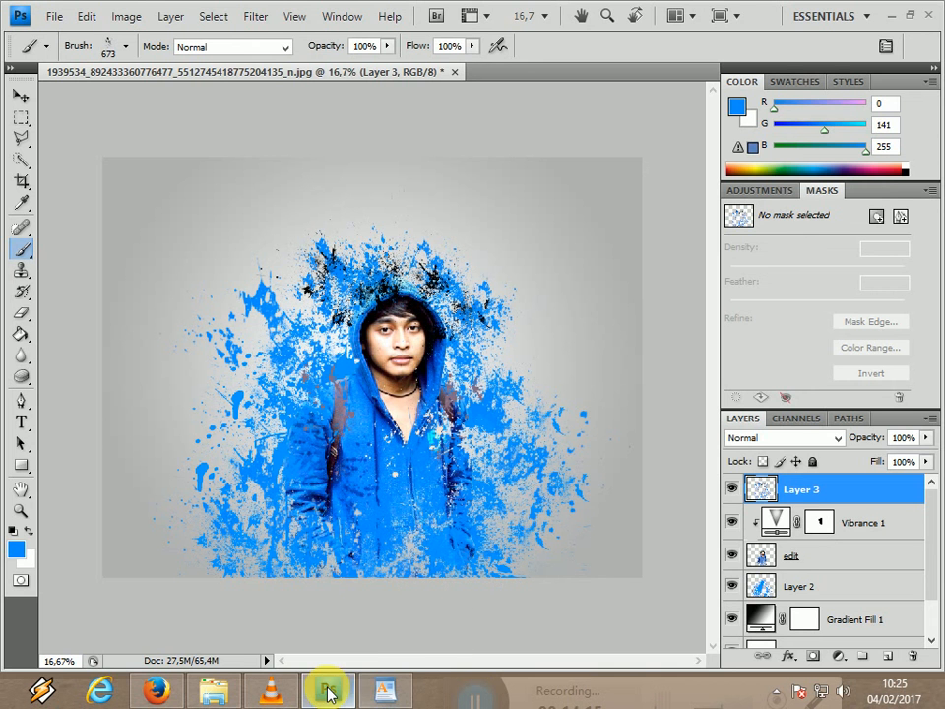
Switch to the WordPad document and go through its closing note, from the words LIKE and SUBSCRIBE to the donation lines.
{"action": "left_click", "coordinate": [379, 684]}
{"action": "left_click", "coordinate": [387, 691]}
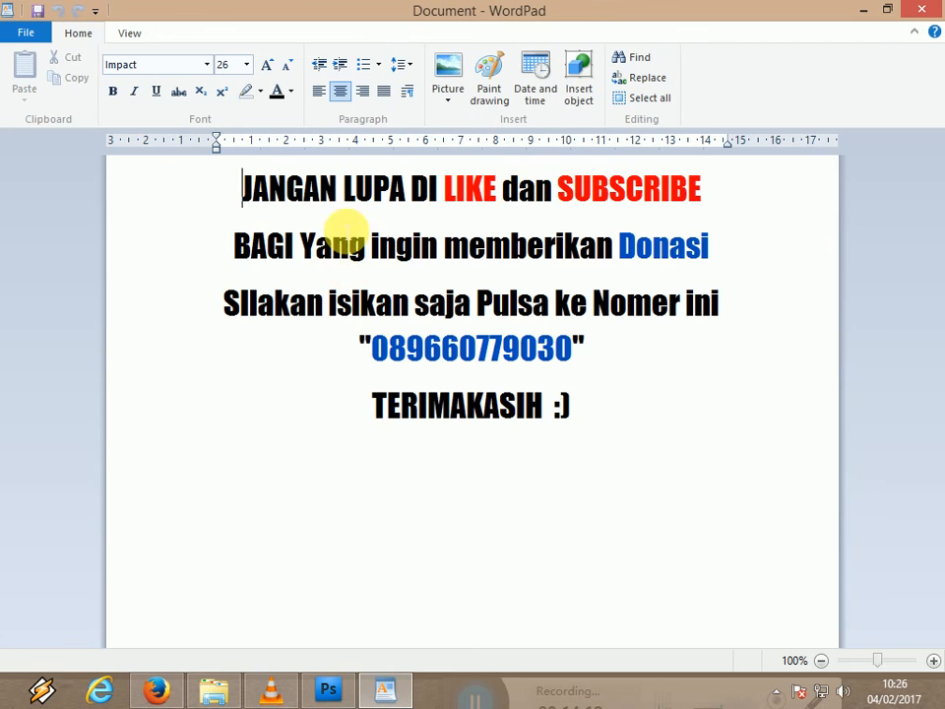
{"action": "double_click", "coordinate": [455, 190]}
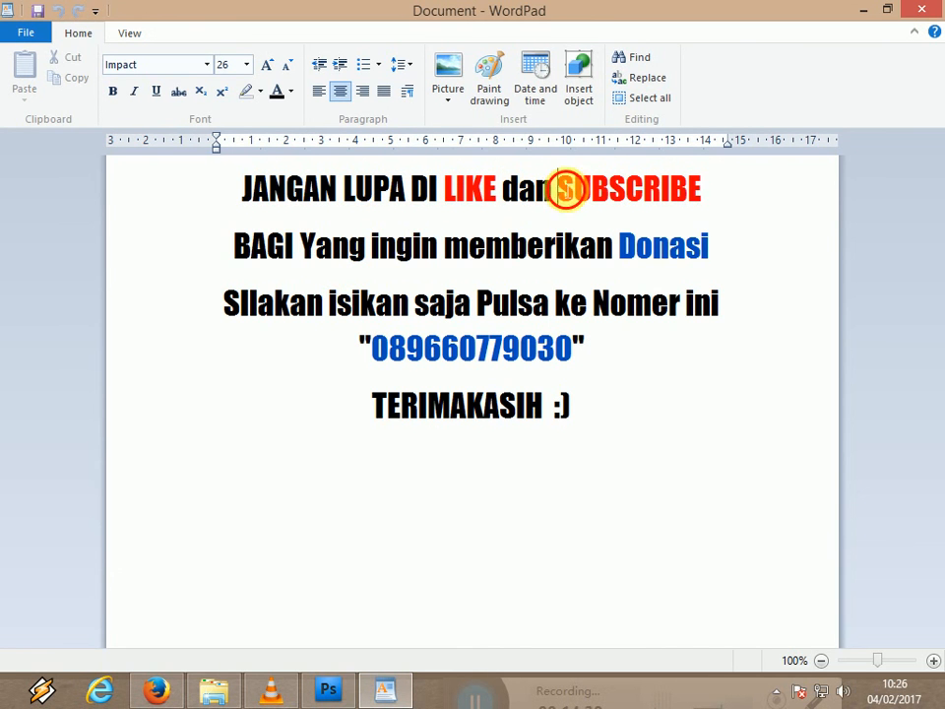
{"action": "left_click_drag", "start_coordinate": [553, 194], "coordinate": [676, 213]}
{"action": "left_click", "coordinate": [668, 192]}
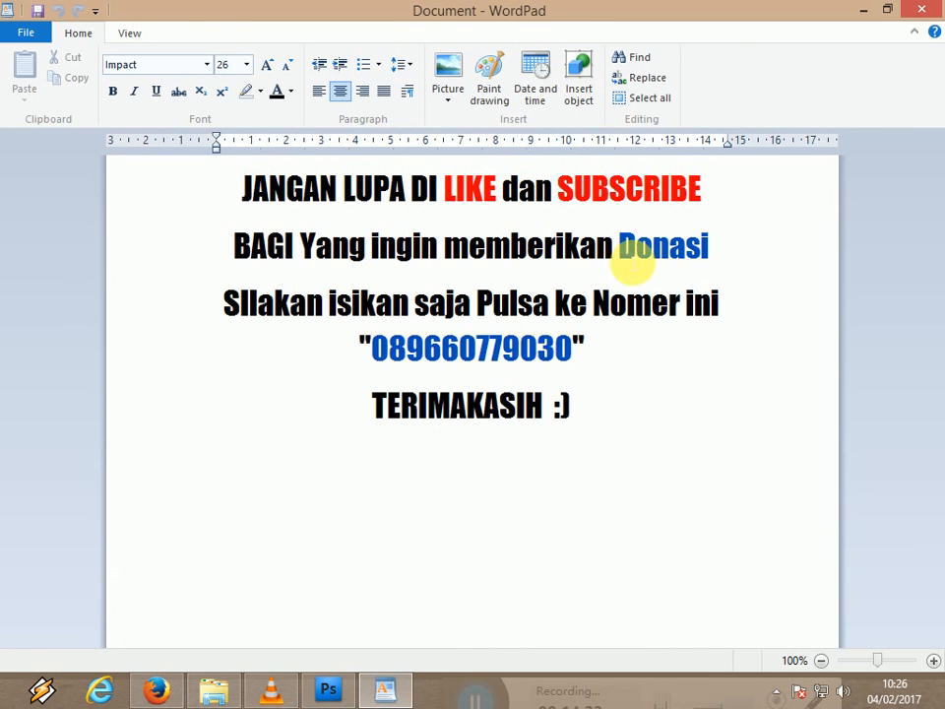
{"action": "double_click", "coordinate": [627, 258]}
{"action": "left_click", "coordinate": [656, 298]}
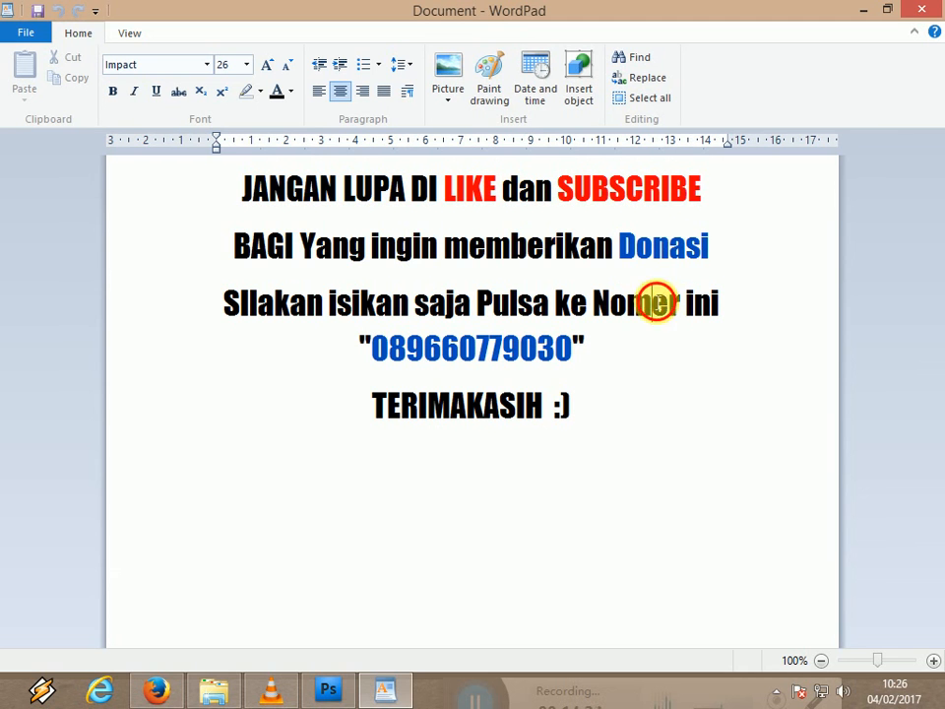